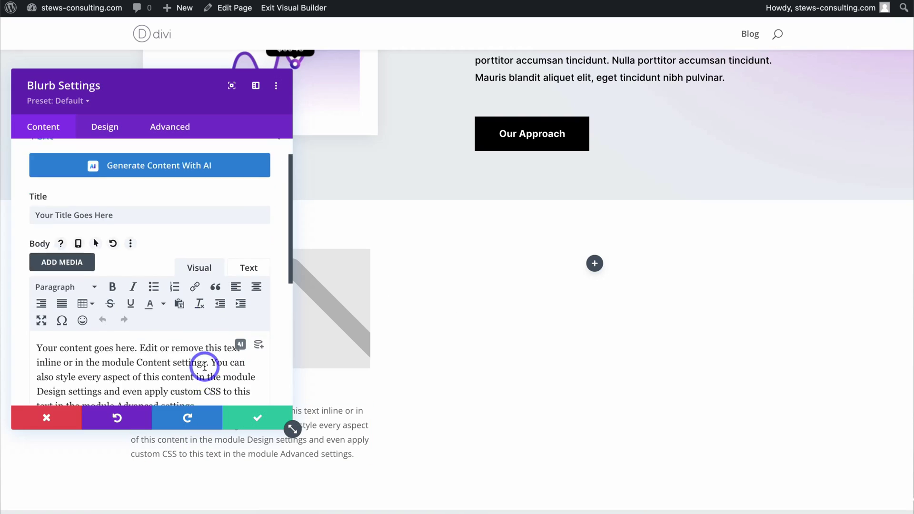
- Save the Blurb settings and insert a Video module into the row's empty second column
click(251, 420)
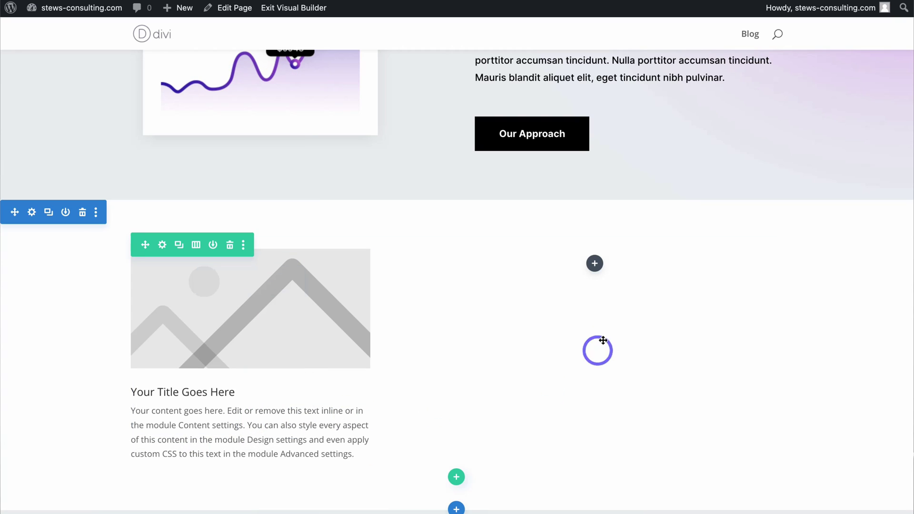
click(592, 264)
text(vi)
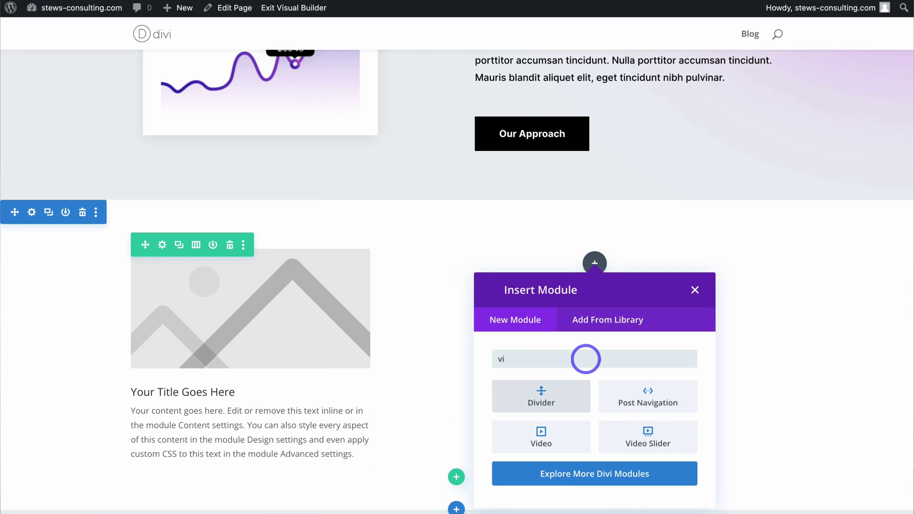
click(569, 435)
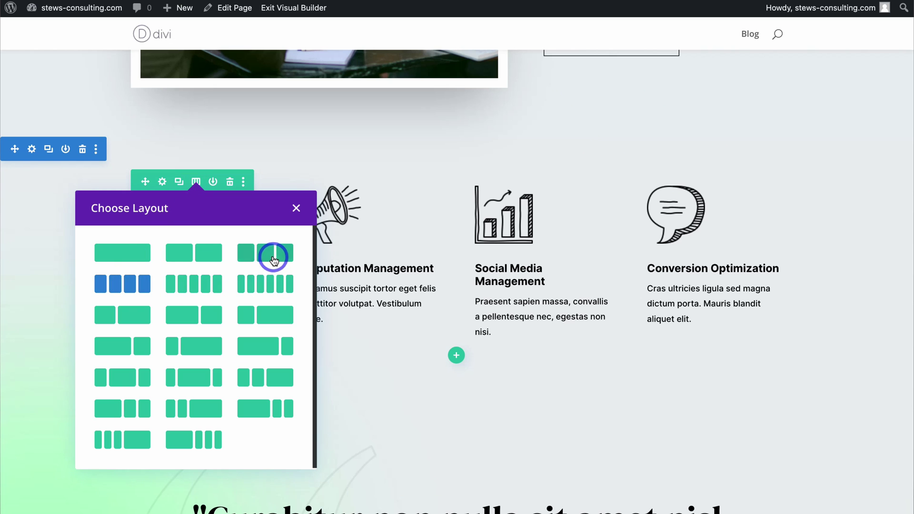
- Change the services row's layout to three equal columns
click(266, 257)
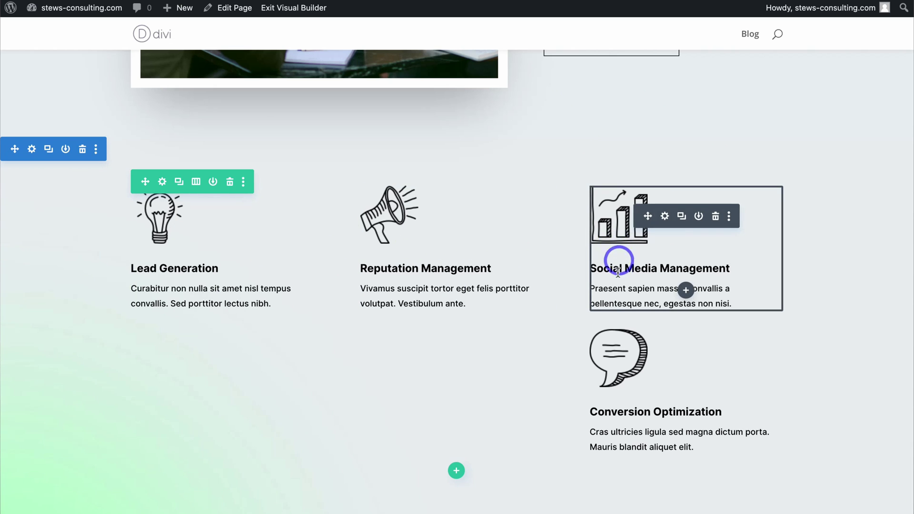
click(716, 360)
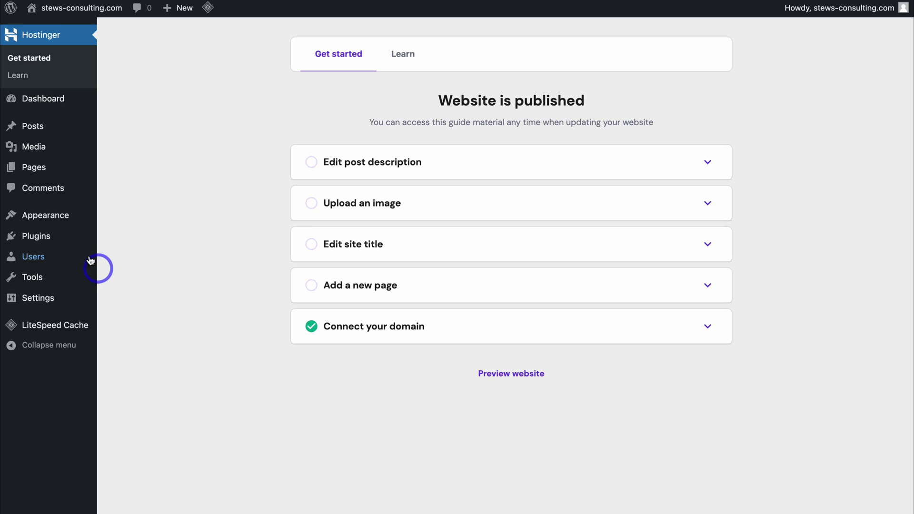
- Open the installed themes page in the WordPress dashboard
click(44, 214)
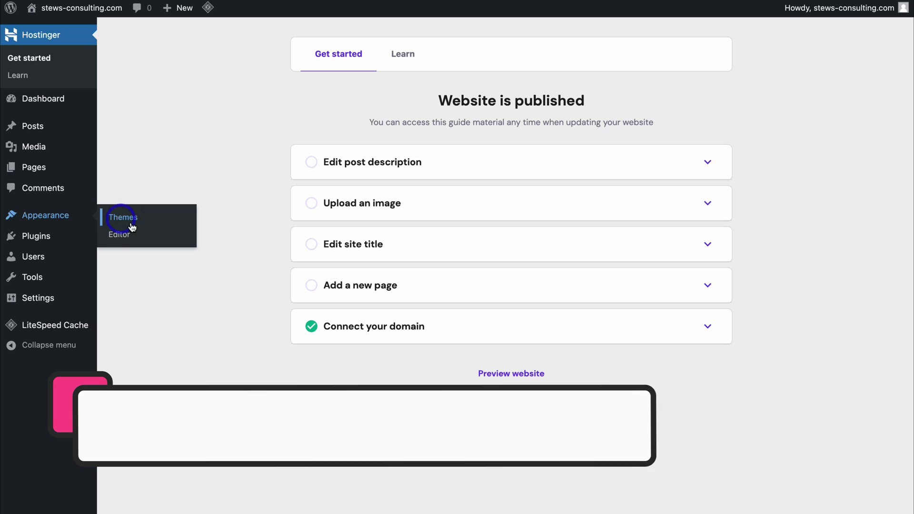
click(166, 219)
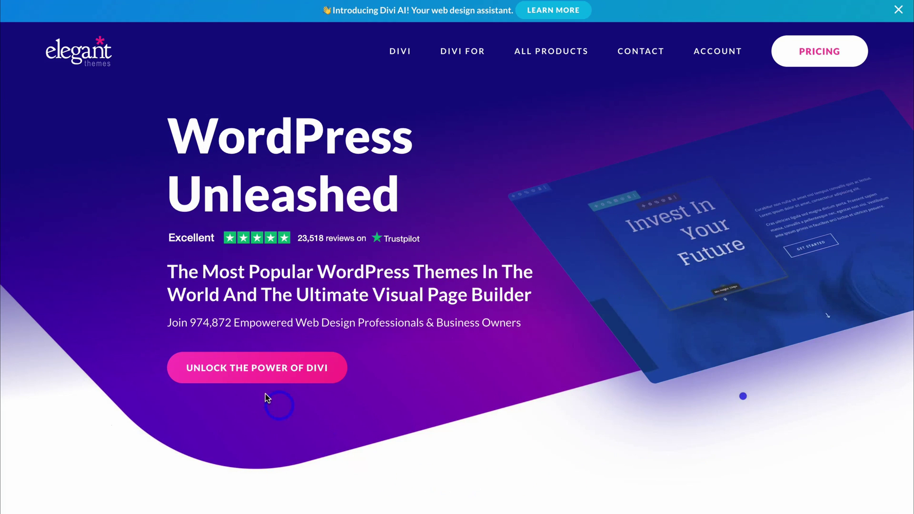
- Switch to the Elegant Themes website, open the Divi product page and start joining
click(240, 370)
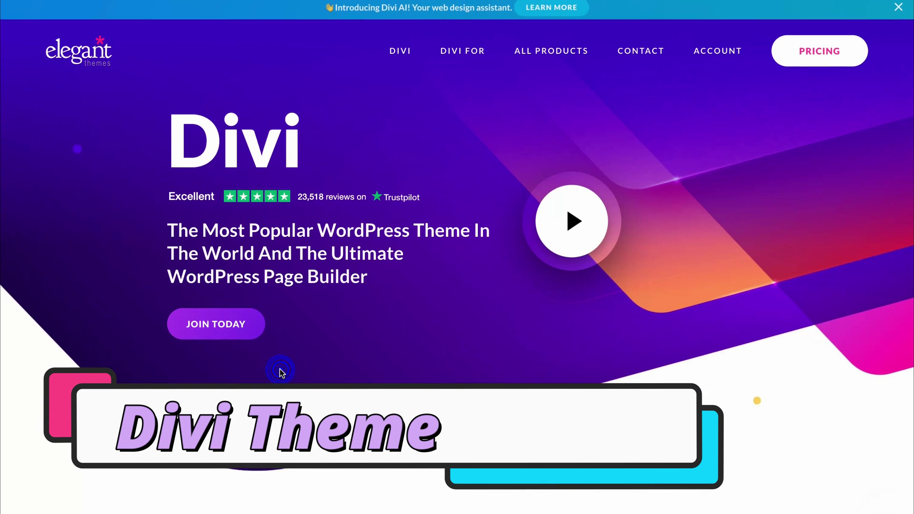
click(218, 334)
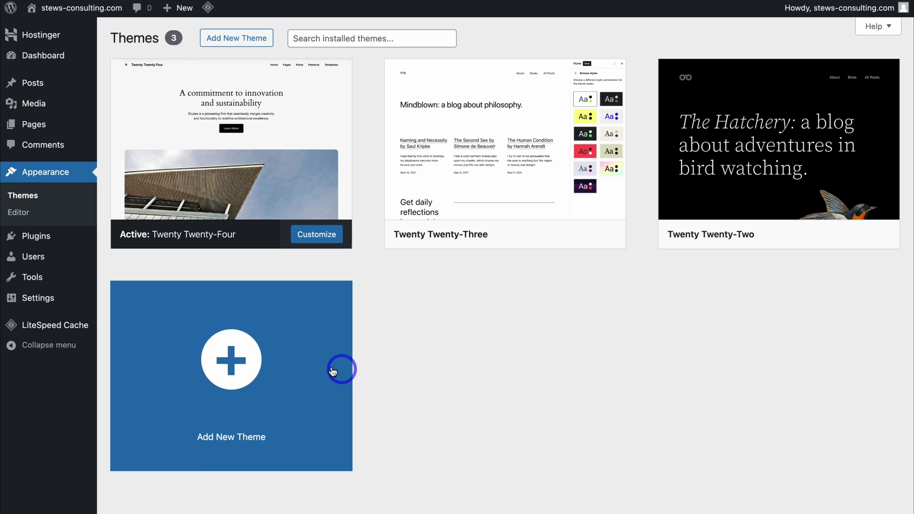
- Install the Divi theme on the WordPress site by uploading Divi.zip from Downloads, and activate it
click(236, 367)
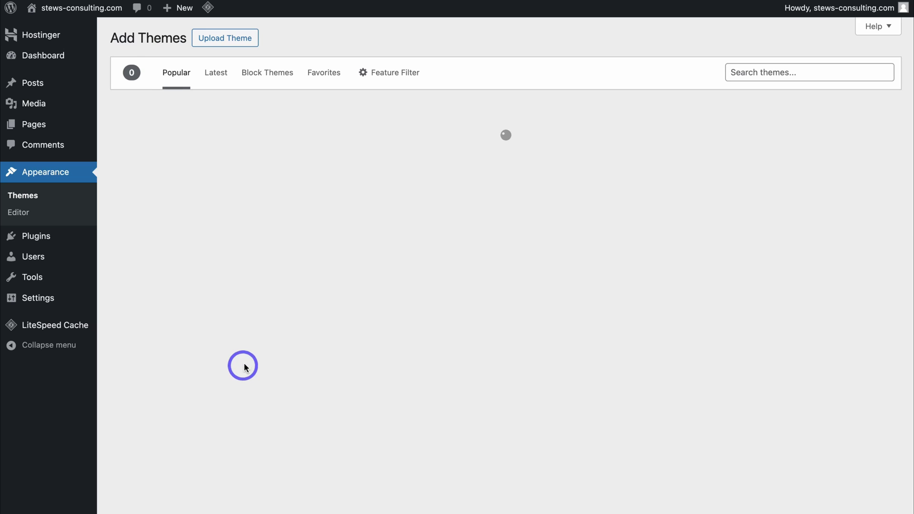
click(215, 38)
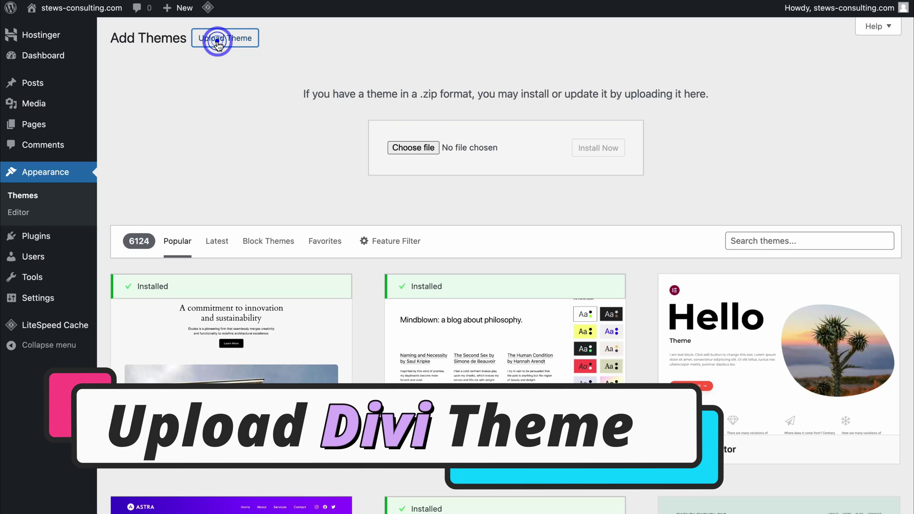
click(407, 149)
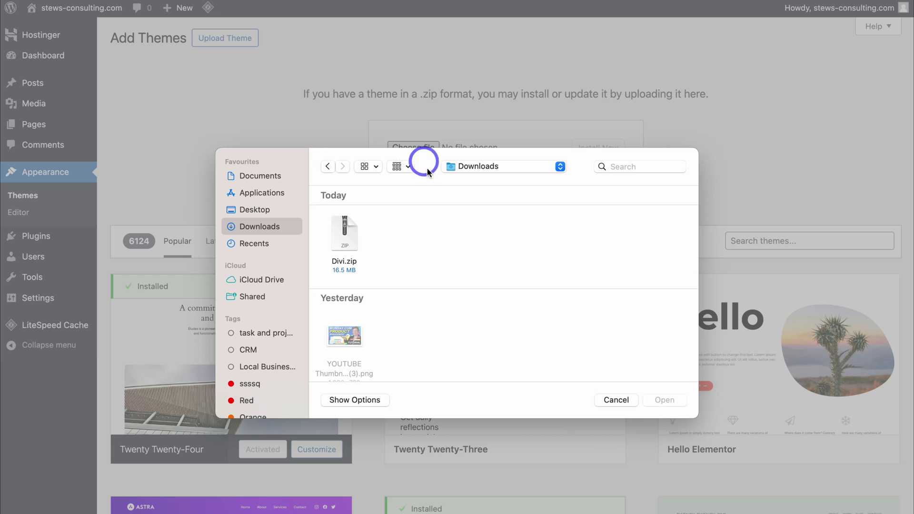
click(345, 237)
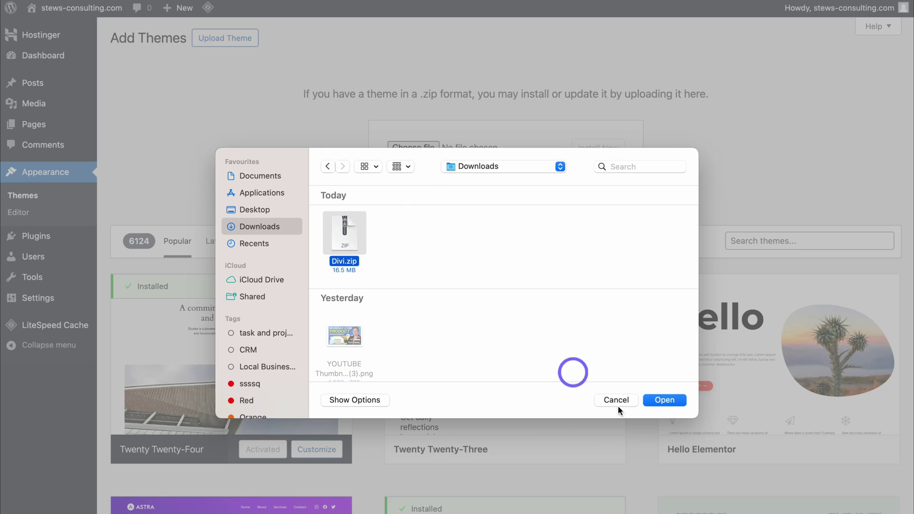
click(666, 401)
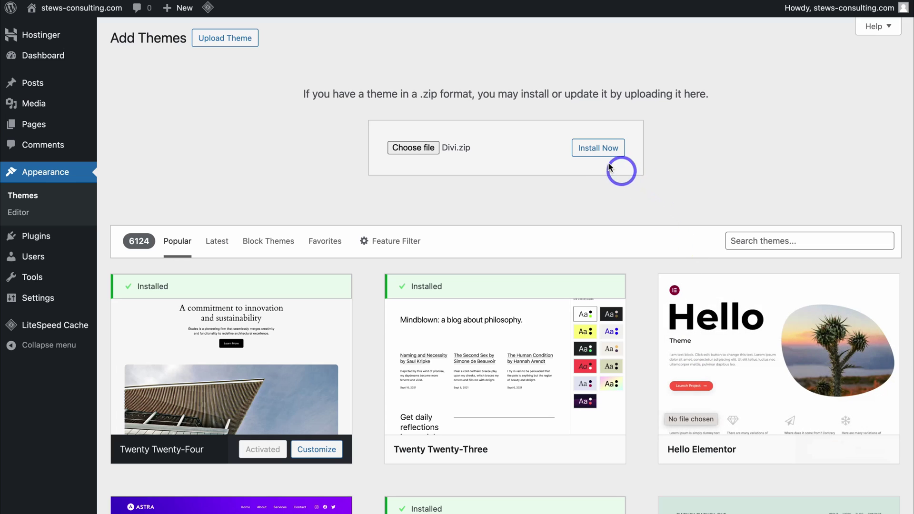
click(596, 148)
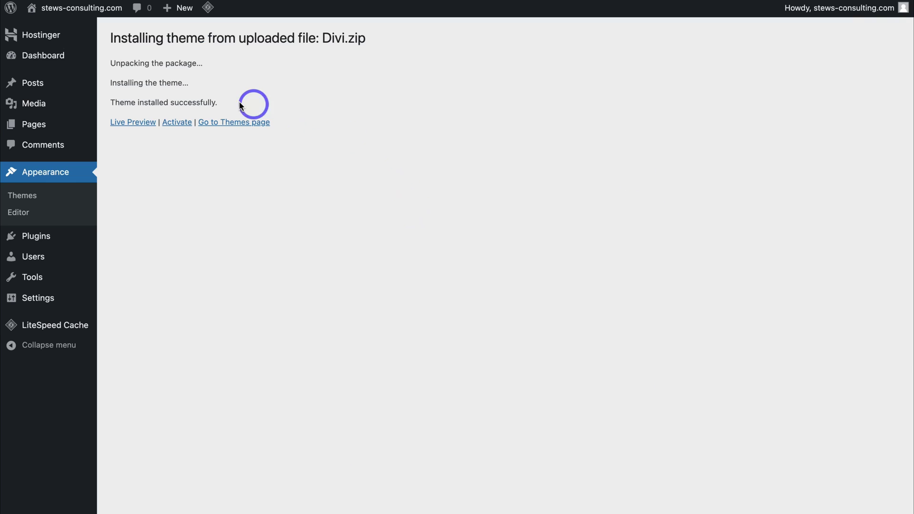
click(176, 122)
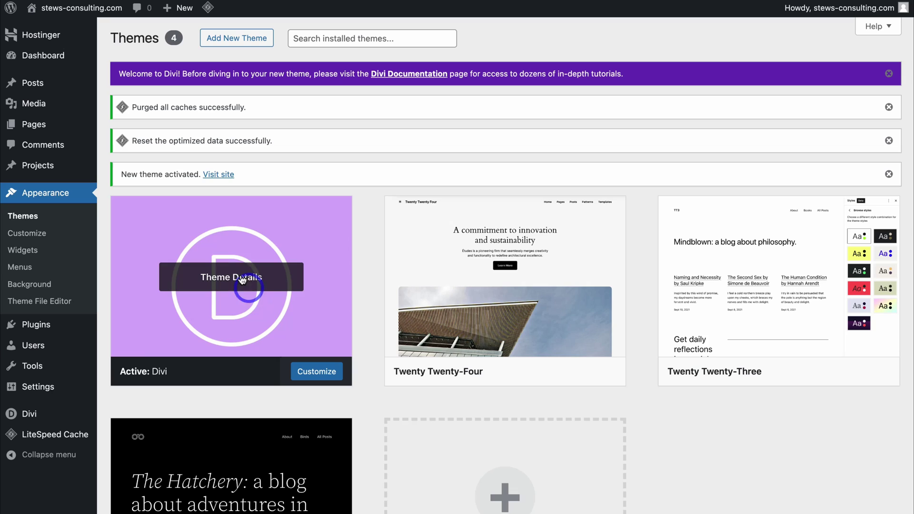
- Visit the live site and create a new page titled Home, dismissing the block editor welcome guide
click(79, 14)
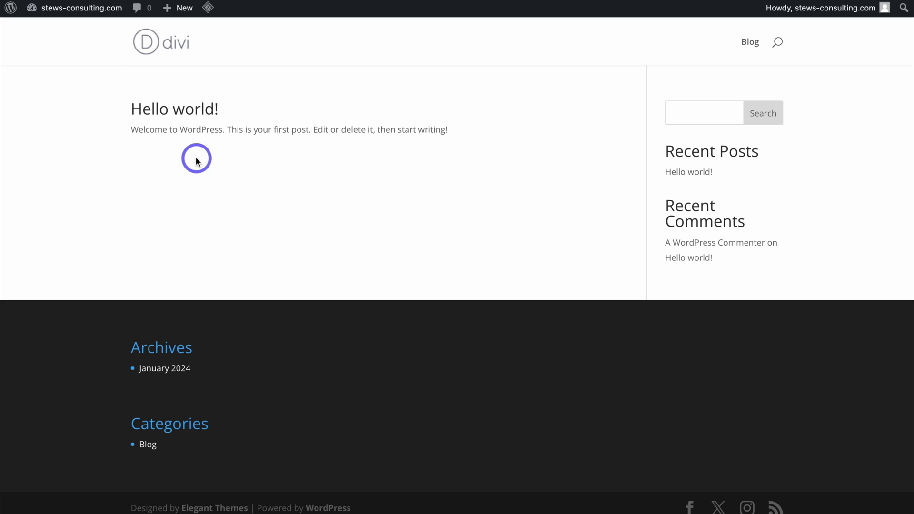
mouse_move(183, 11)
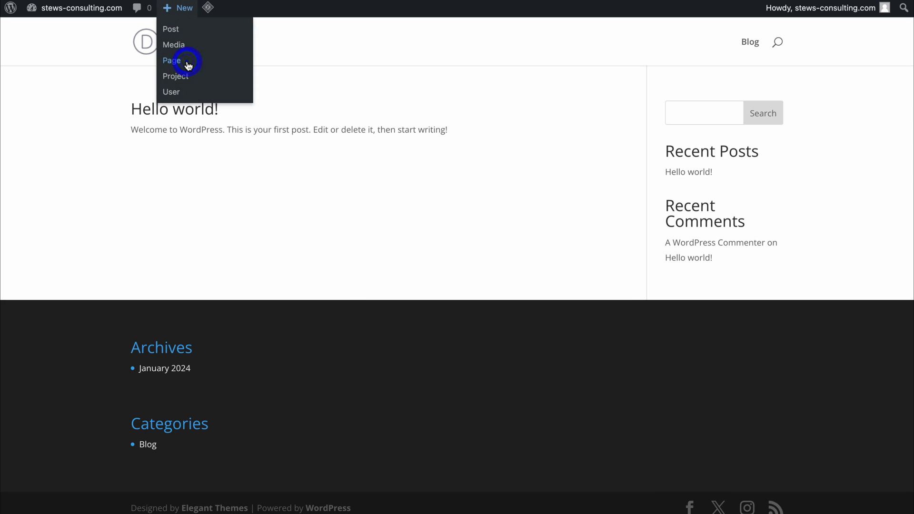
click(188, 65)
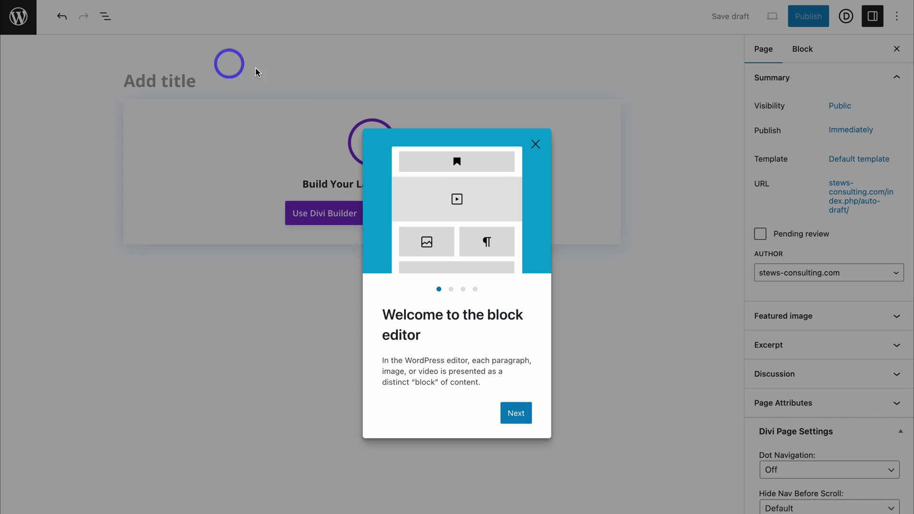
click(535, 145)
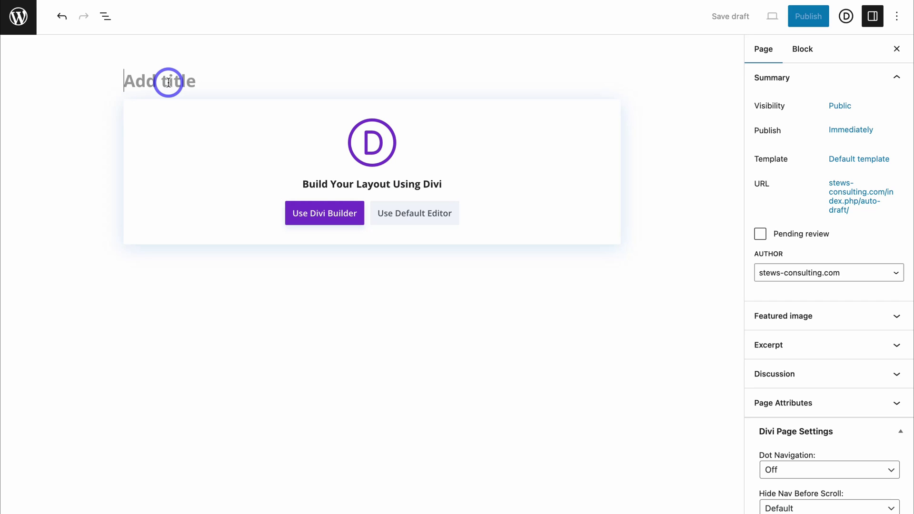
text(Home)
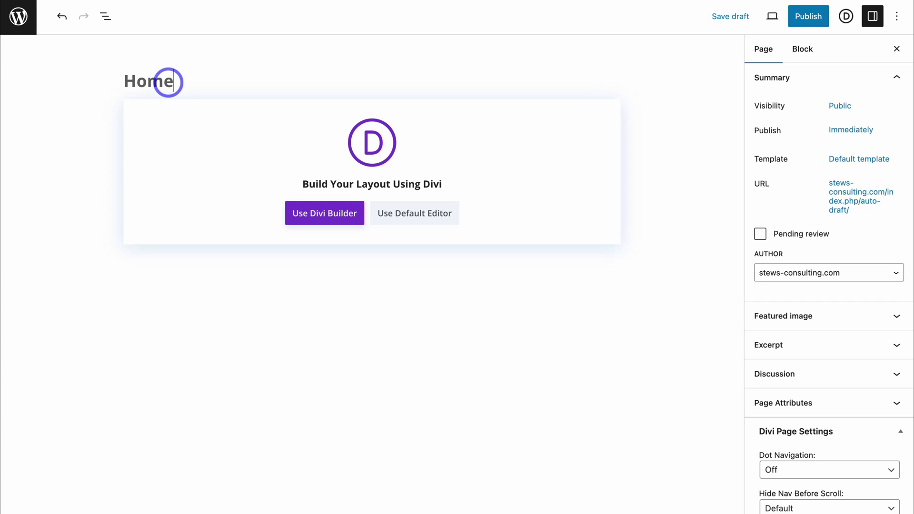
- Launch the Divi Builder for the Home page and choose to start from a premade layout
click(317, 215)
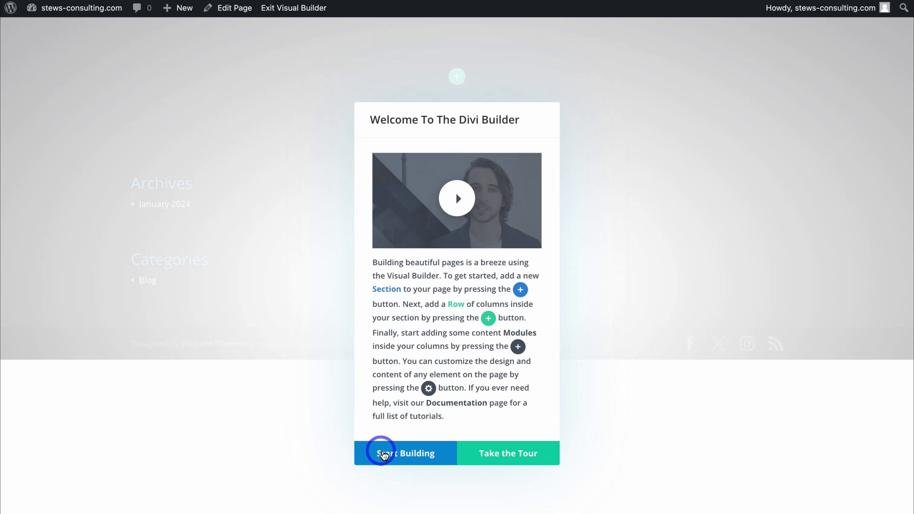
click(408, 455)
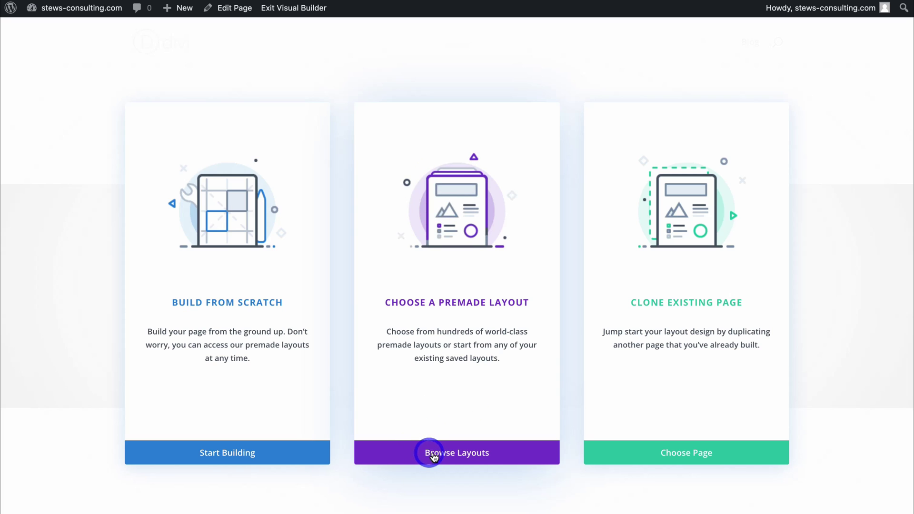
click(508, 454)
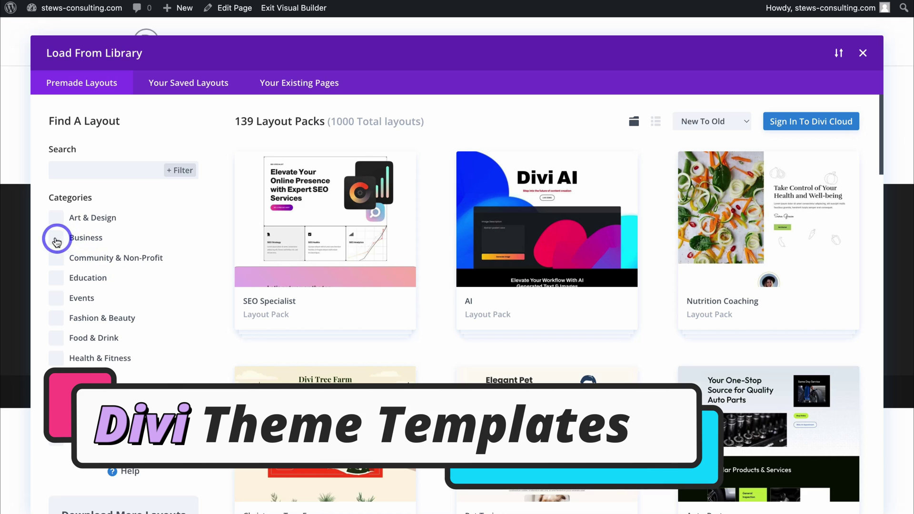
- Filter the premade layouts to the Business category and open the Social Media Consultant layout pack
click(56, 240)
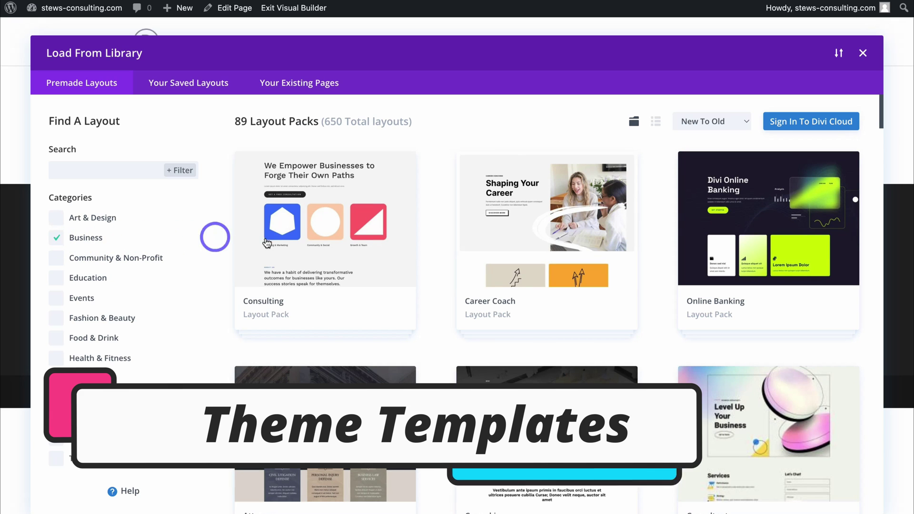
scroll(304, 243, down, 1)
scroll(303, 244, down, 3)
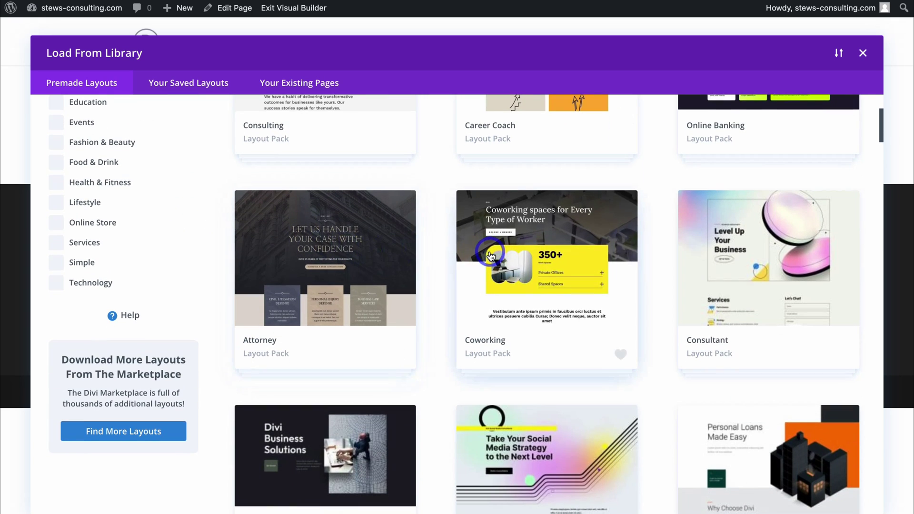
scroll(489, 254, down, 5)
scroll(489, 254, down, 1)
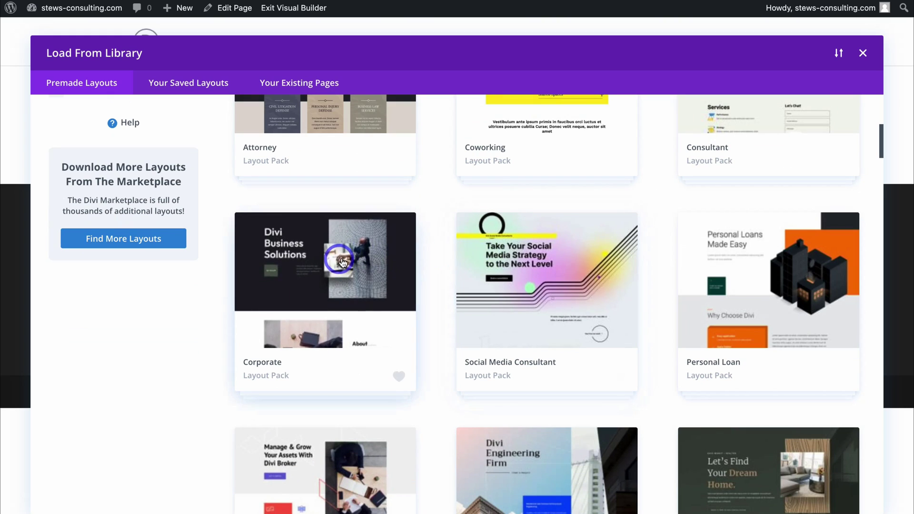
click(559, 279)
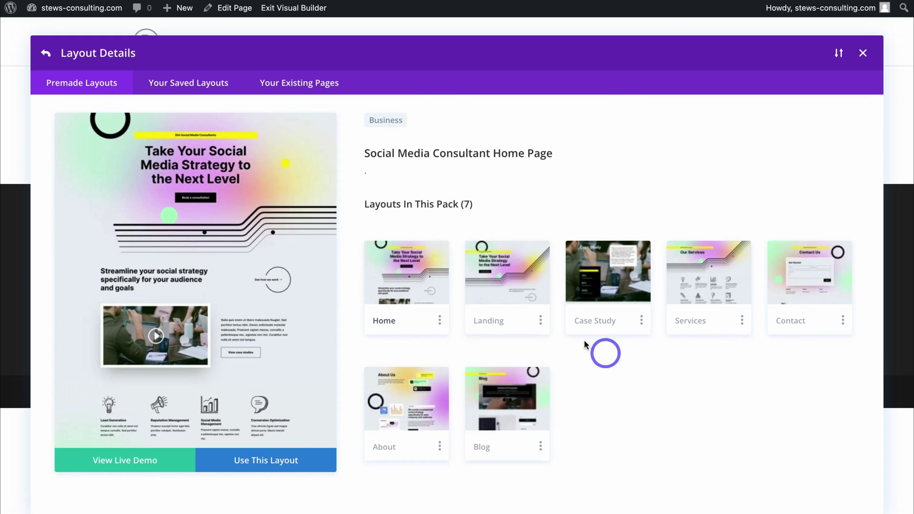
- Preview the Home and Services page layouts of the Social Media Consultant pack
scroll(241, 283, down, 5)
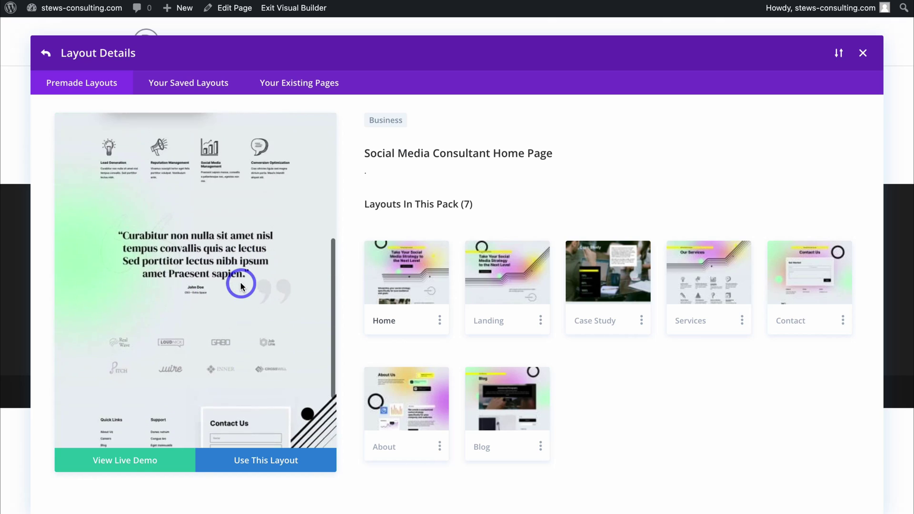
click(692, 288)
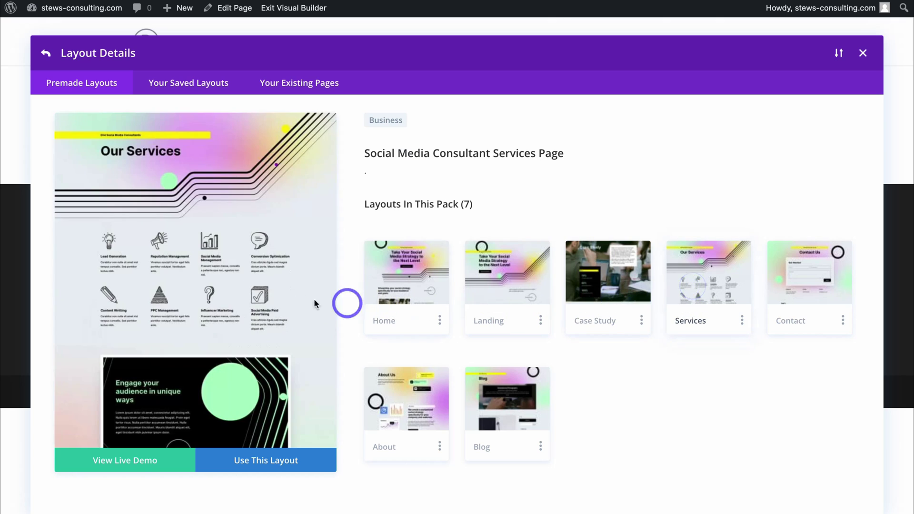
scroll(236, 293, down, 4)
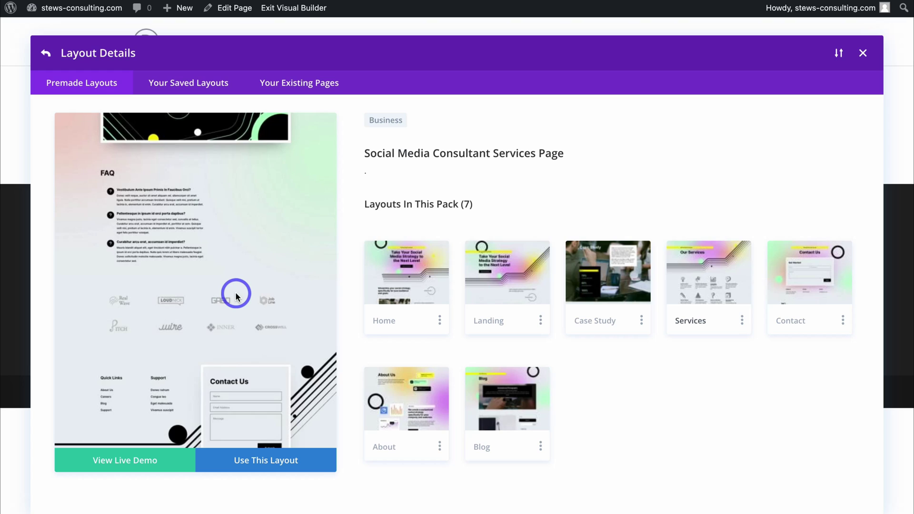
scroll(235, 292, up, 5)
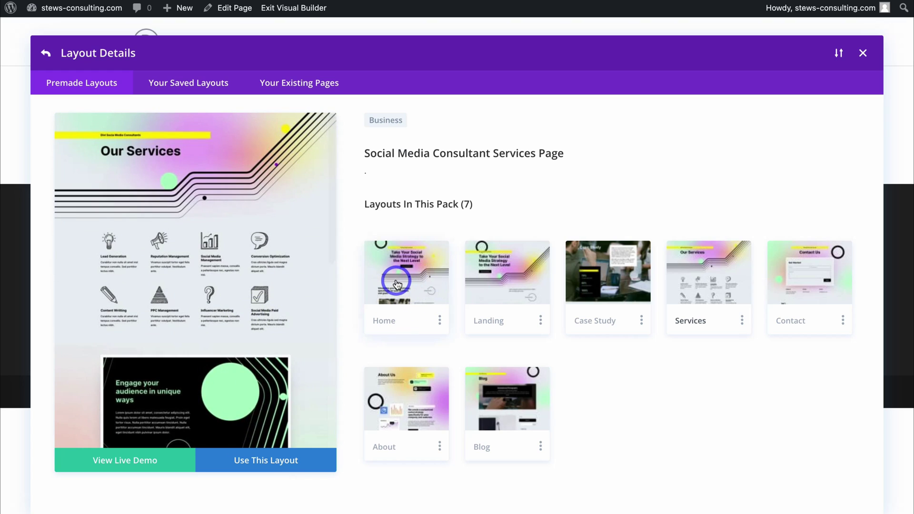
- Load the pack's Home layout onto the page, authenticating the Elegant Themes subscription with the username and API key
click(397, 284)
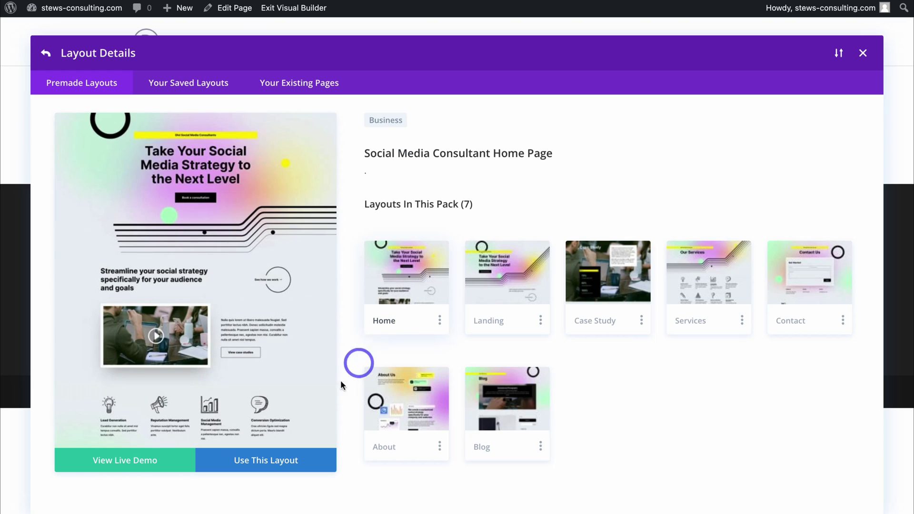
click(269, 464)
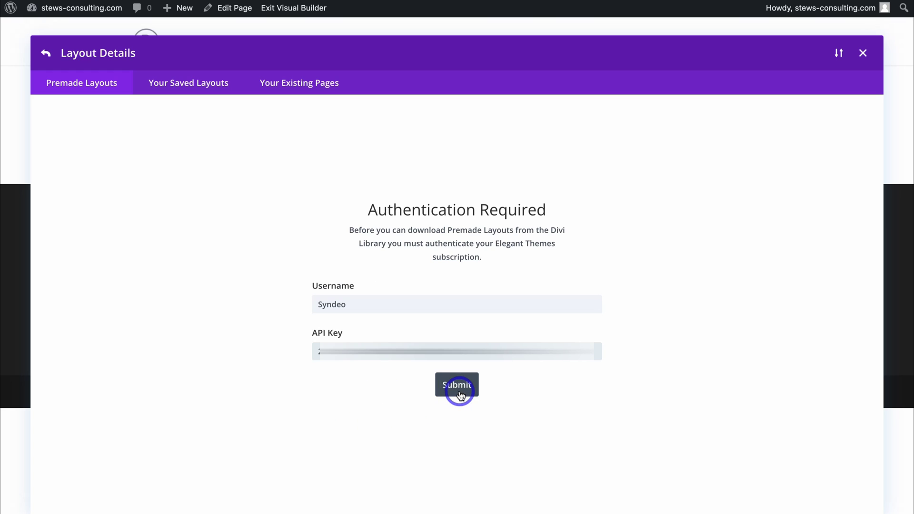
click(458, 386)
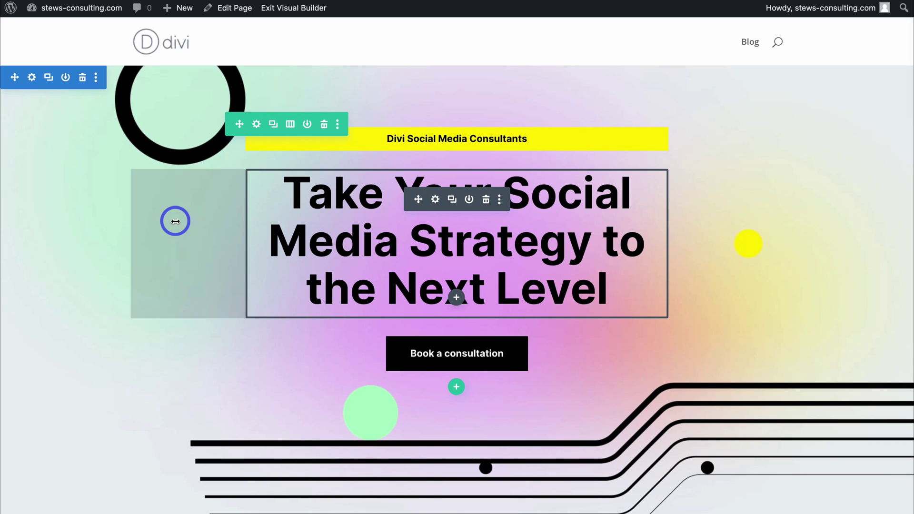
- Look through the loaded Home layout from the hero section down to the footer and return to the hero section
scroll(175, 221, down, 15)
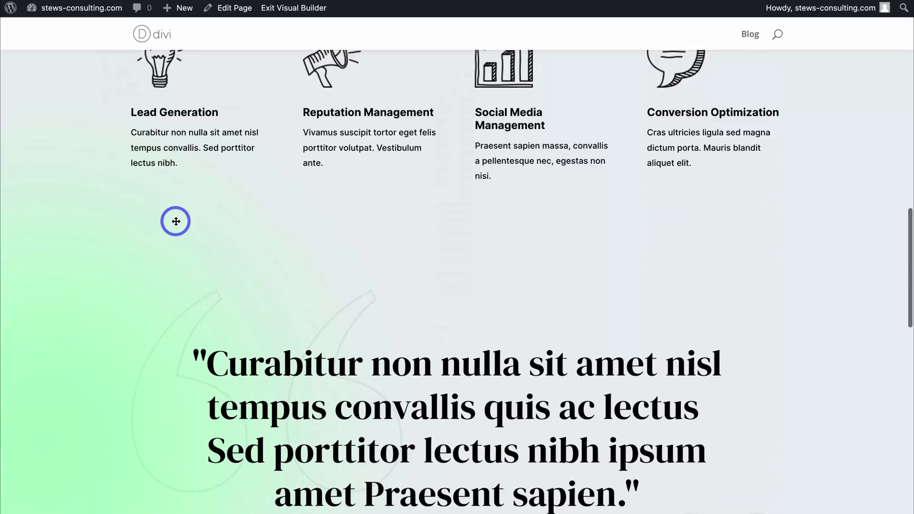
scroll(175, 221, down, 15)
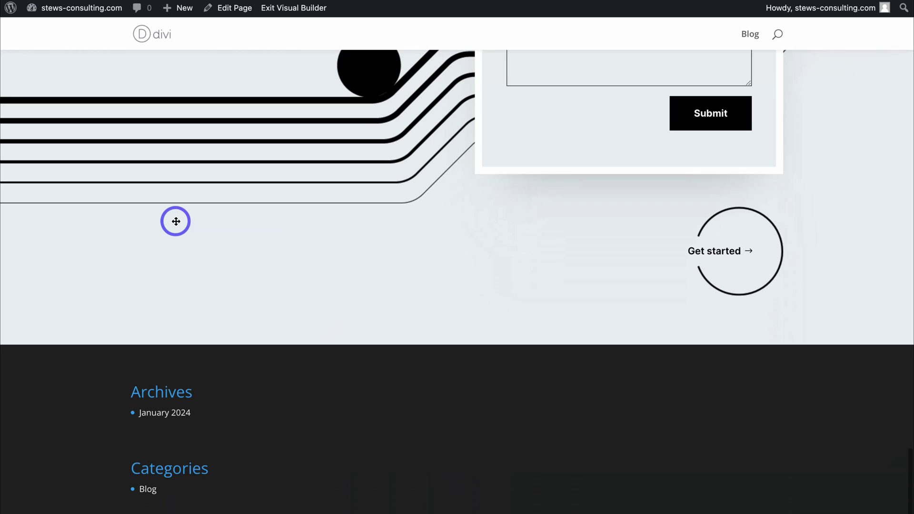
scroll(175, 221, up, 15)
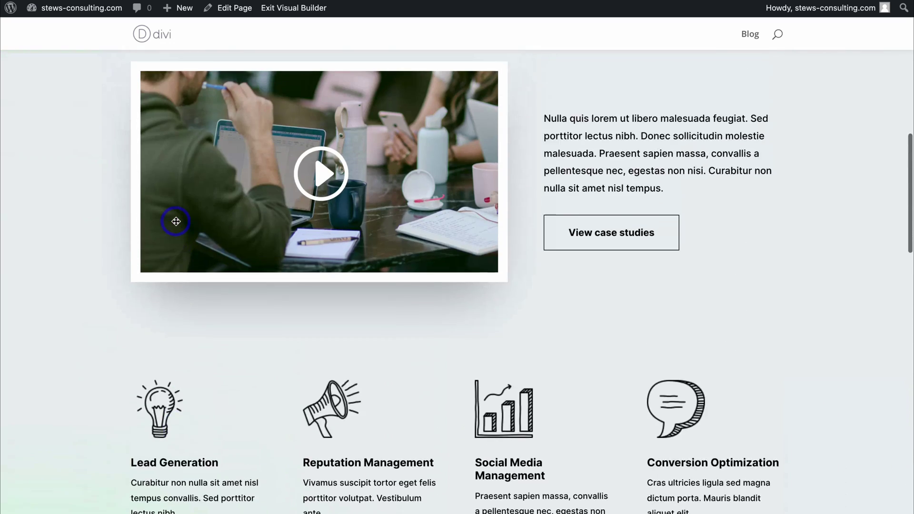
scroll(175, 221, up, 10)
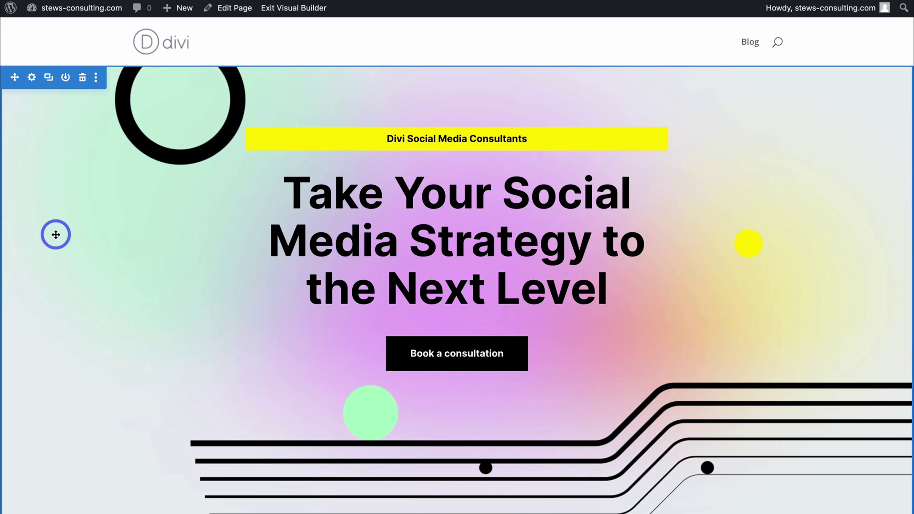
scroll(55, 233, down, 8)
scroll(45, 167, up, 10)
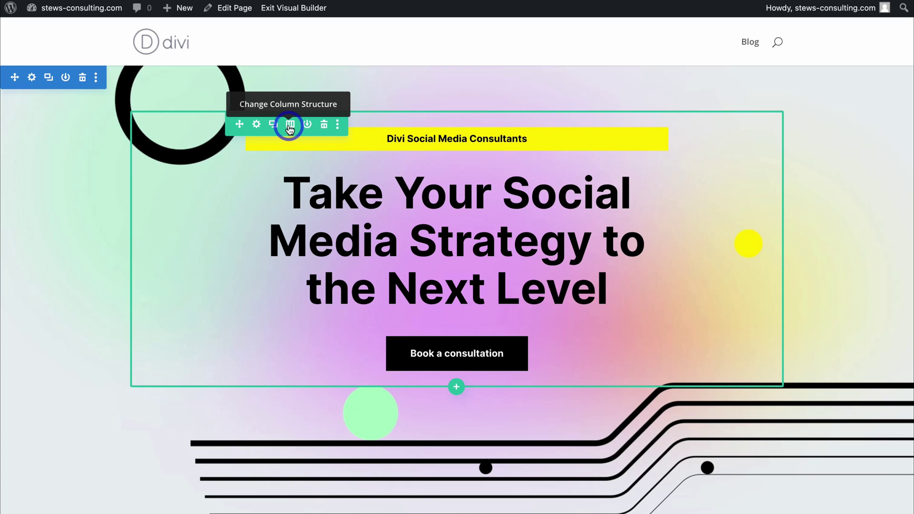
- Browse the column structures offered for the hero row and the modules that can be inserted below its headline, without choosing any
click(290, 125)
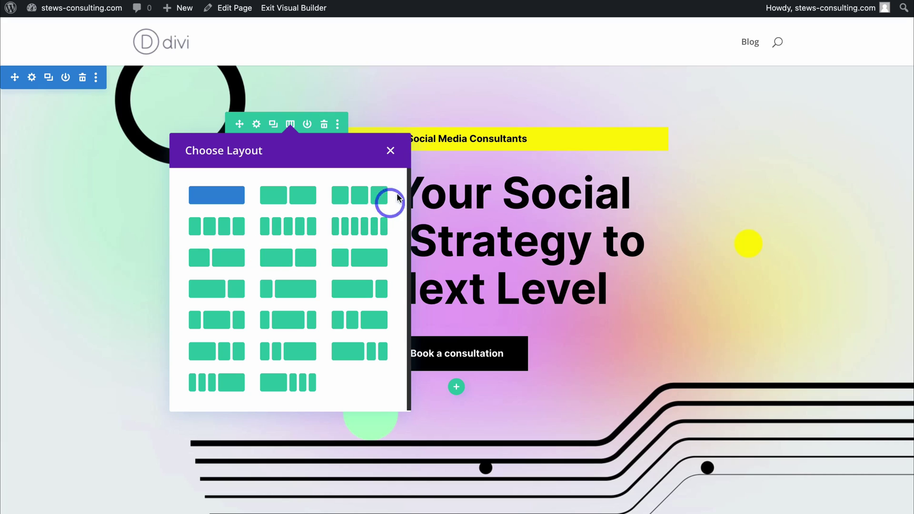
click(391, 153)
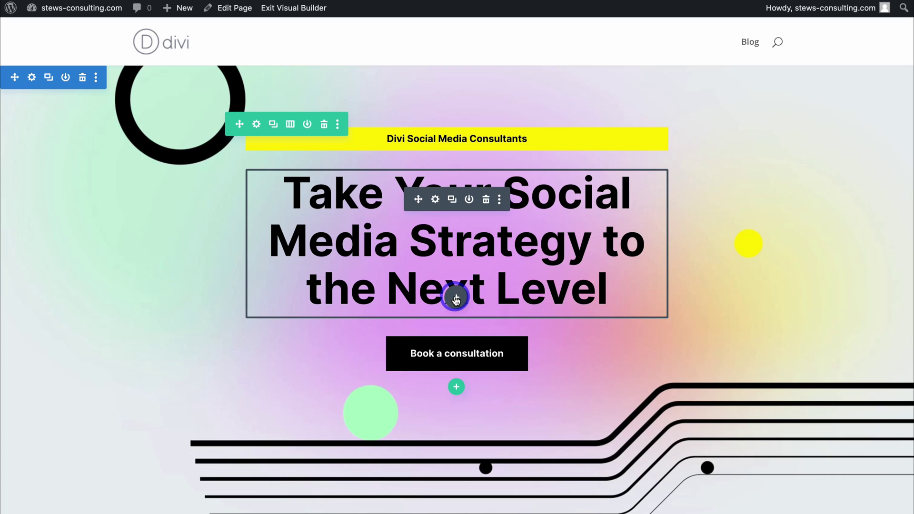
click(456, 299)
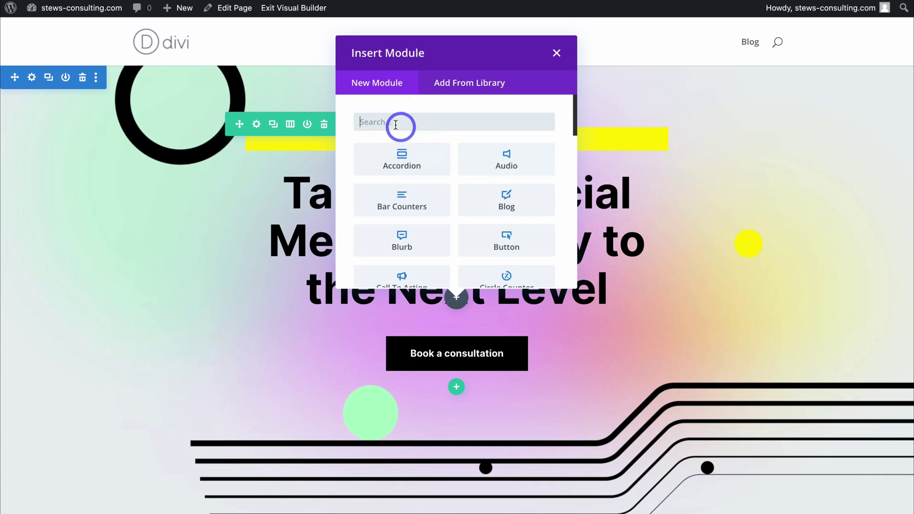
click(434, 123)
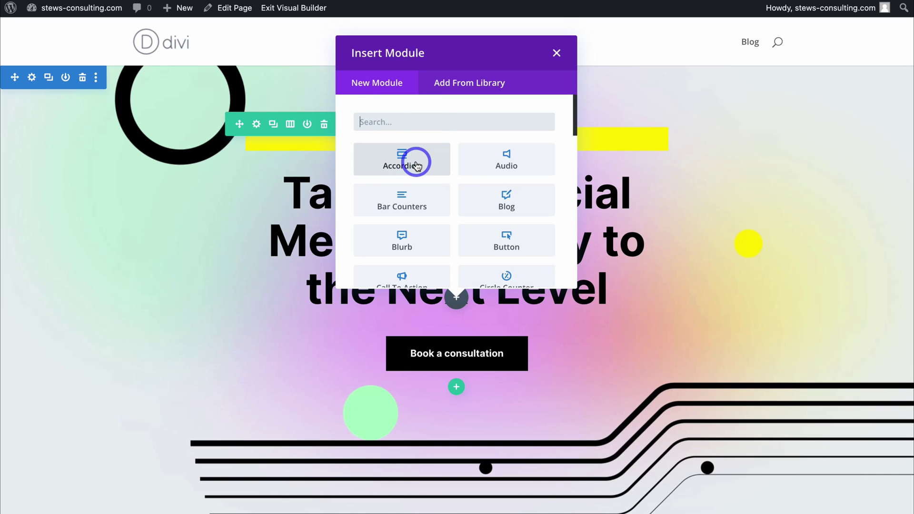
scroll(417, 166, down, 3)
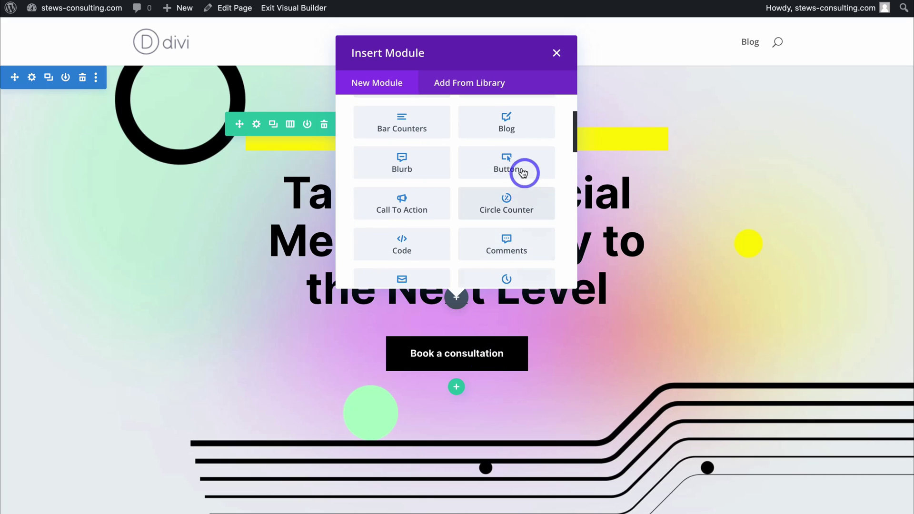
scroll(518, 163, down, 3)
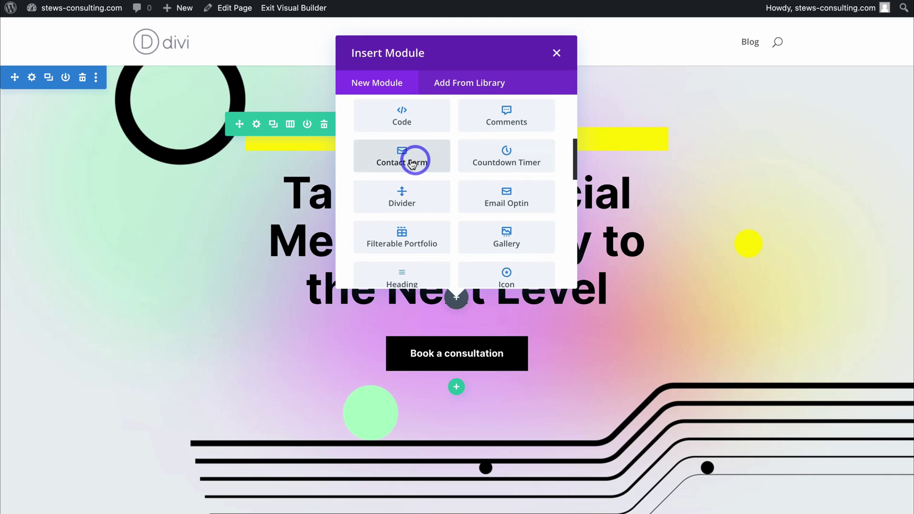
scroll(409, 161, down, 1)
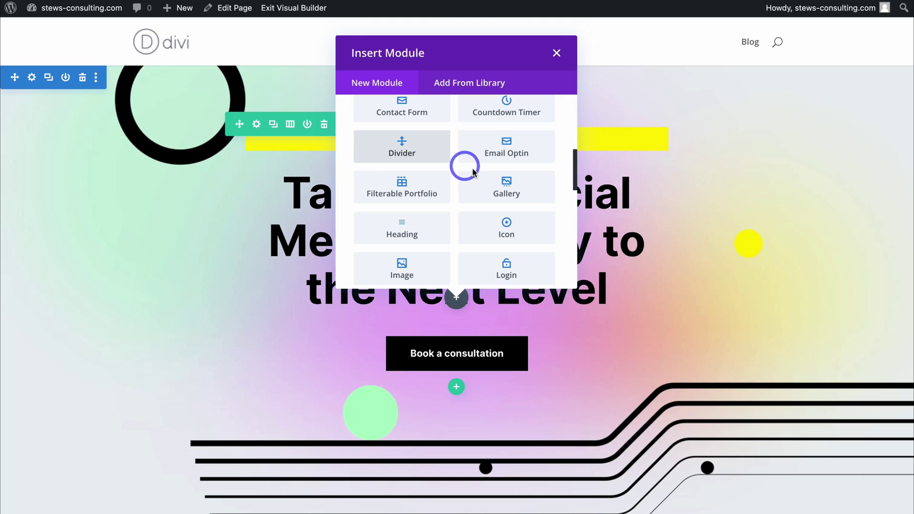
scroll(522, 188, down, 2)
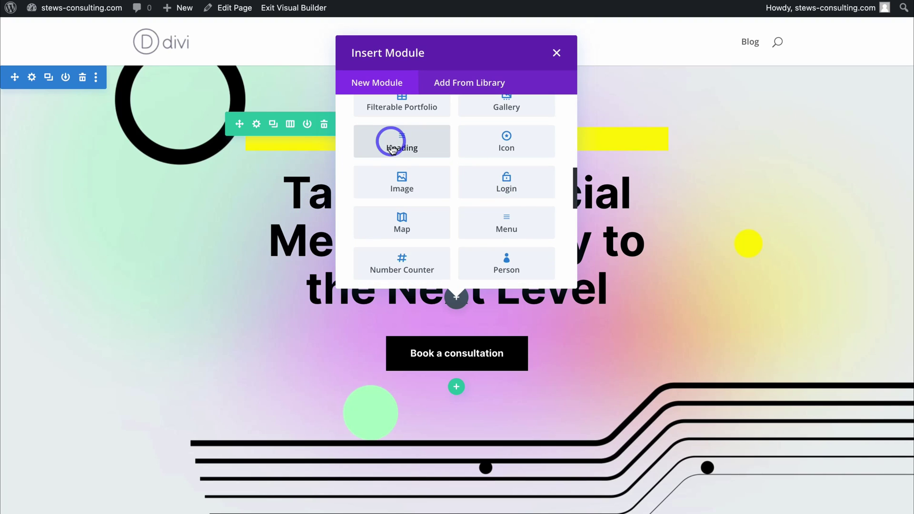
scroll(409, 212, down, 4)
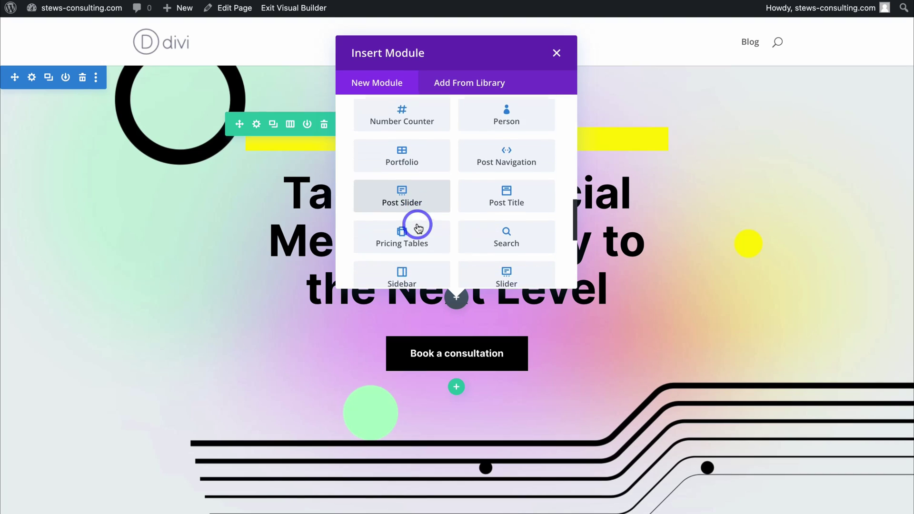
scroll(404, 212, down, 5)
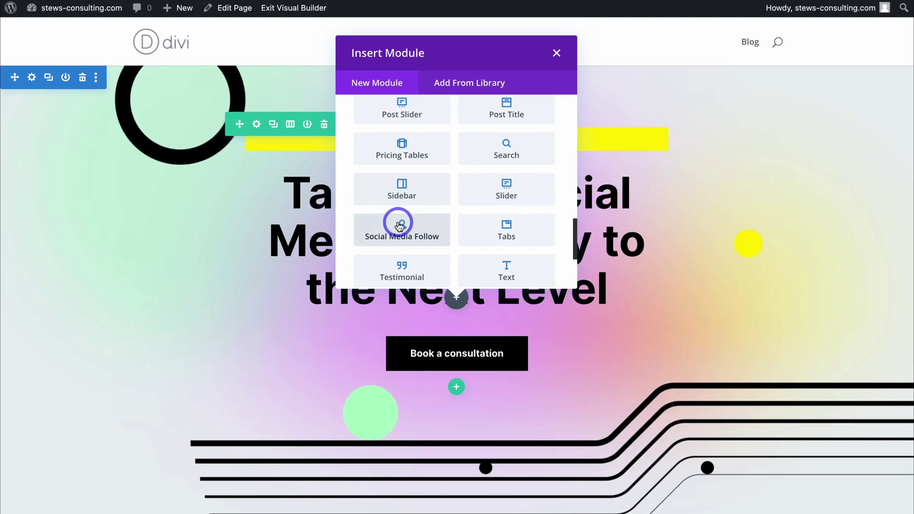
click(556, 52)
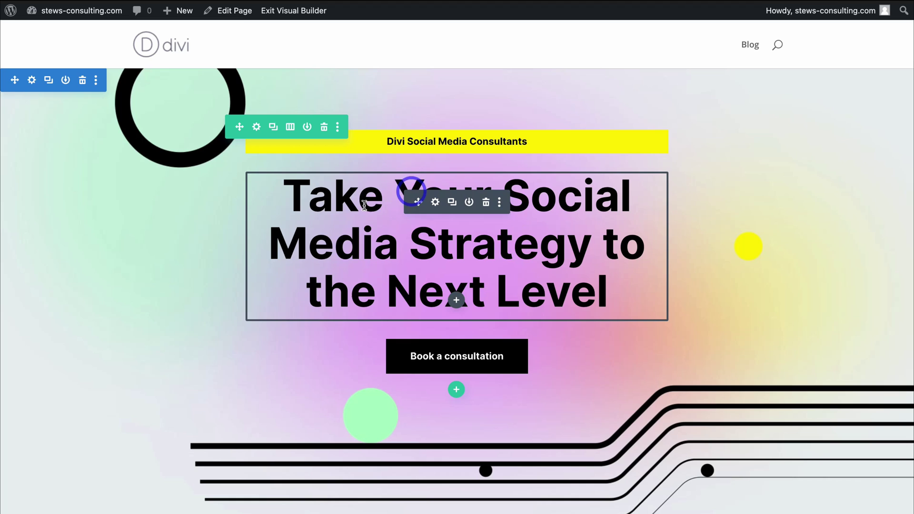
- Preview the Home page in tablet and phone views, and return to the desktop view of the hero section
scroll(442, 286, down, 8)
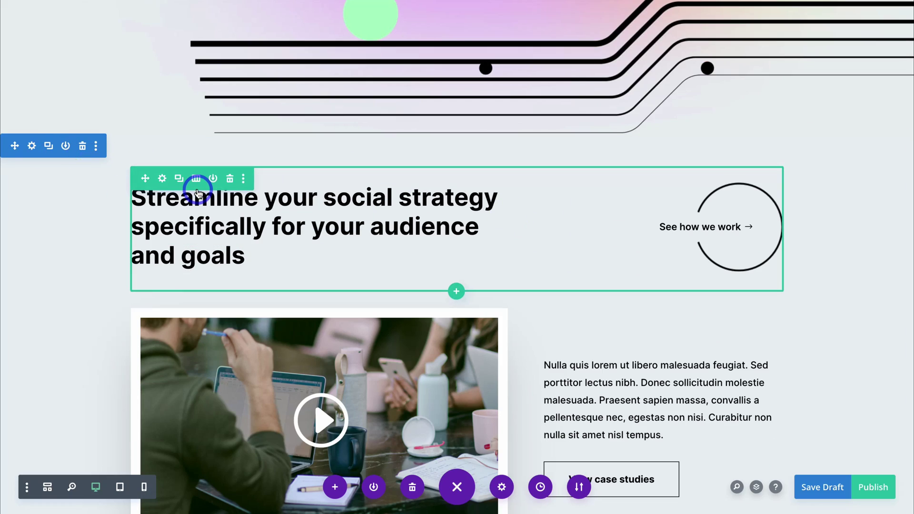
mouse_move(331, 212)
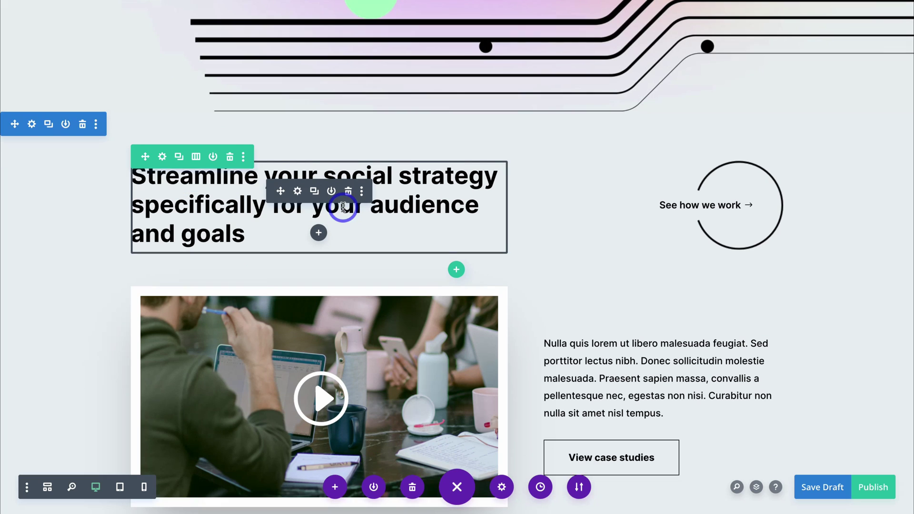
scroll(340, 214, up, 7)
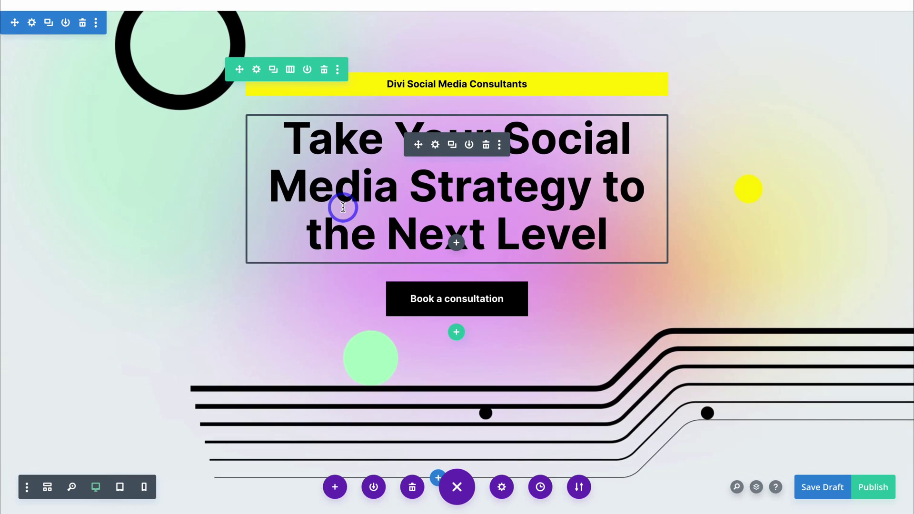
click(120, 486)
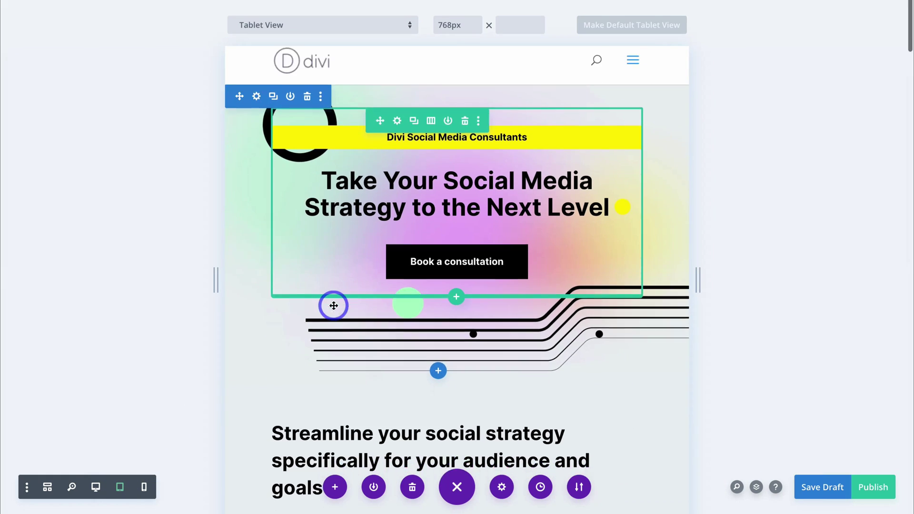
scroll(333, 306, down, 15)
scroll(383, 304, up, 15)
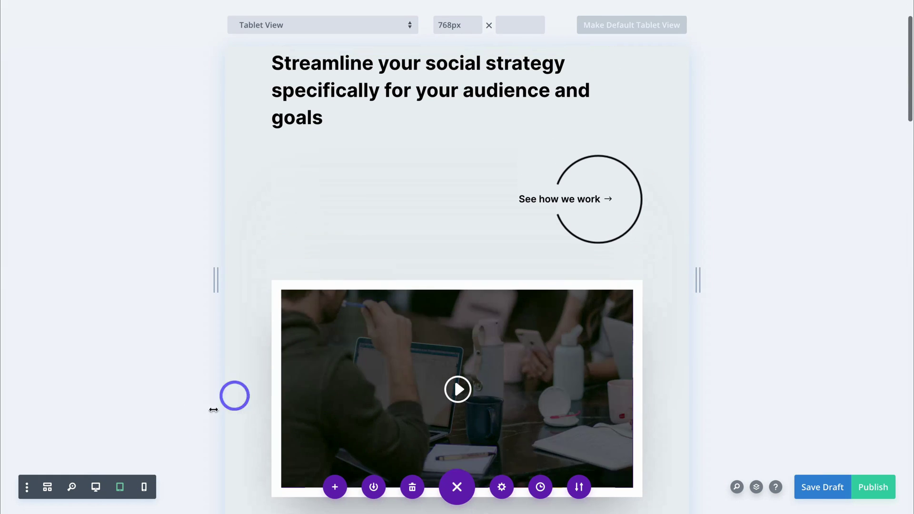
click(144, 487)
scroll(457, 235, down, 10)
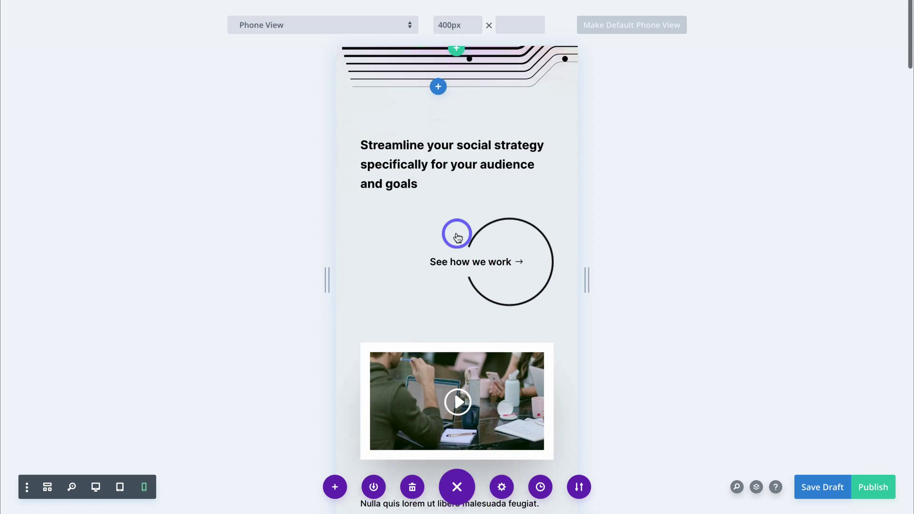
scroll(457, 236, down, 15)
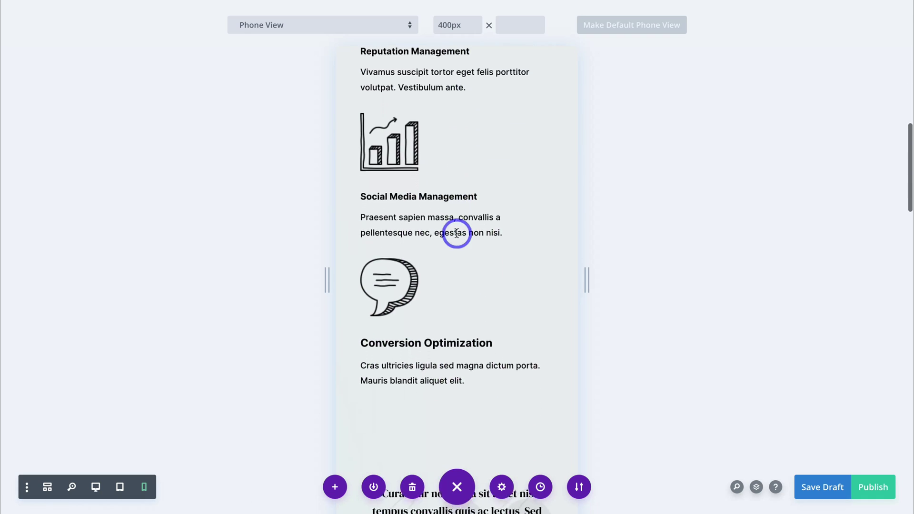
click(95, 488)
scroll(242, 317, up, 20)
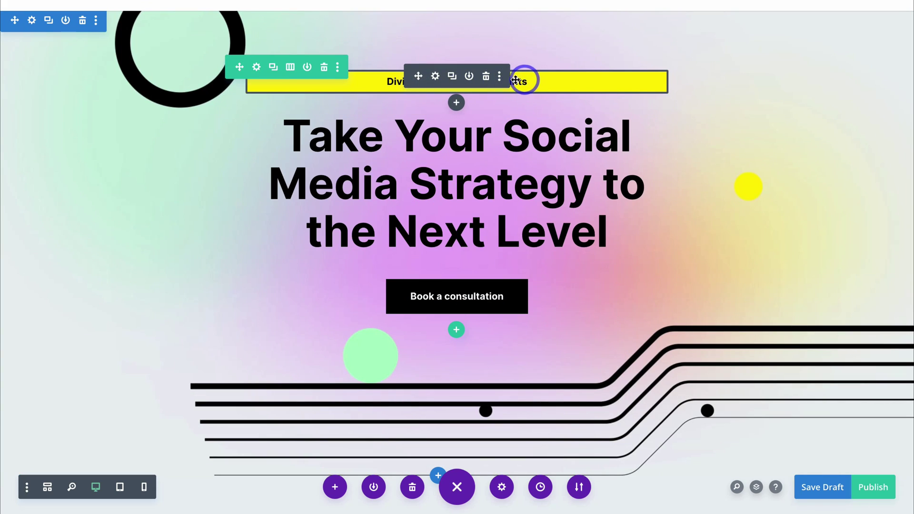
- Replace the text in the hero section's yellow banner with "#1 Small Business Educator" and keep the change
click(436, 77)
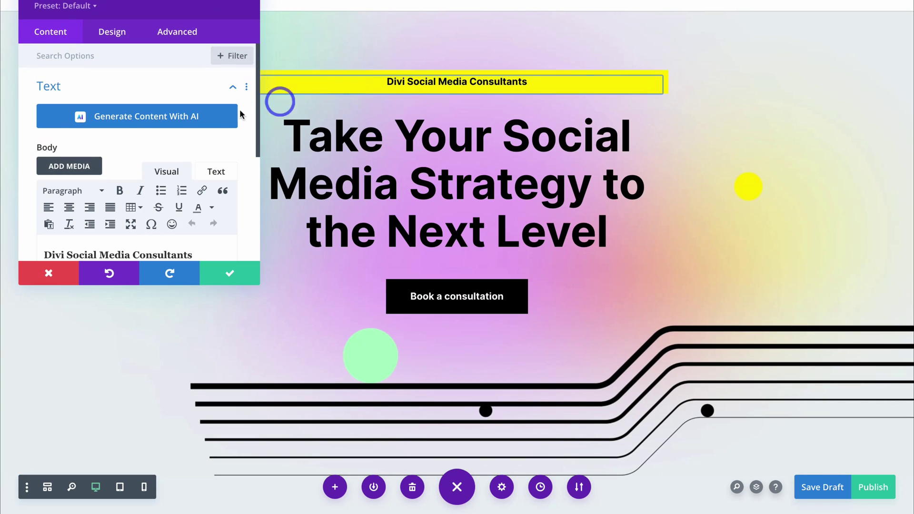
scroll(147, 131, down, 2)
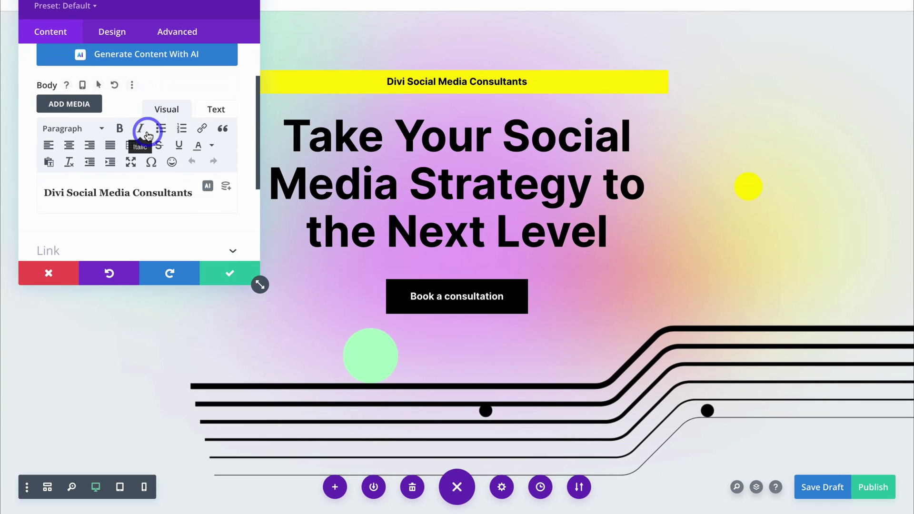
click(194, 196)
key(ctrl+a)
text(#1 Small Business Educator)
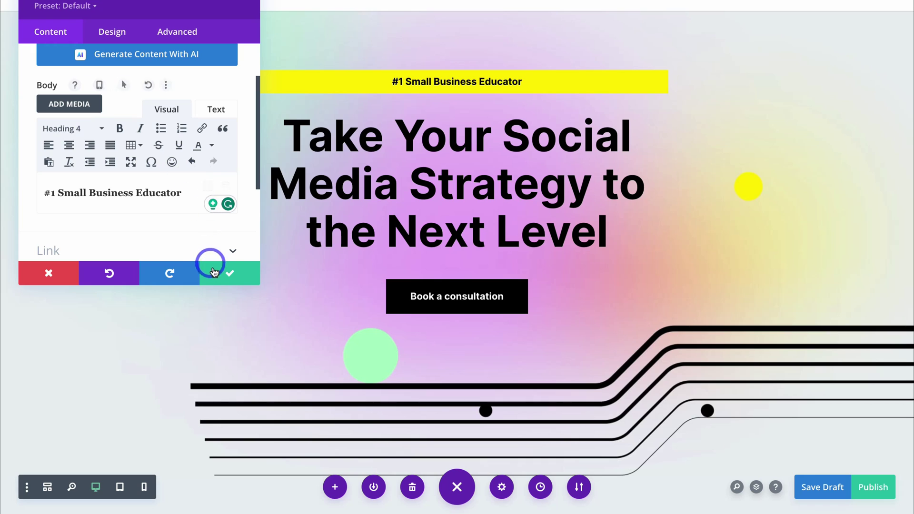
click(228, 276)
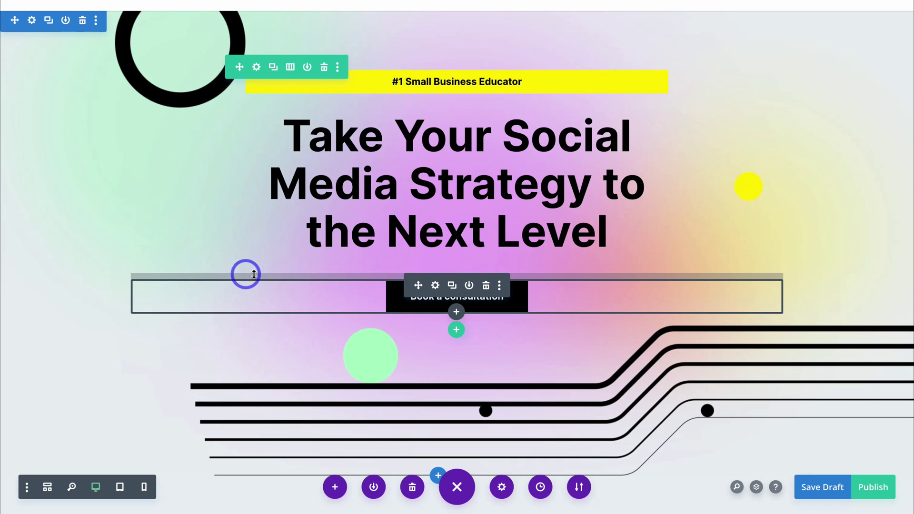
- Save the Home page as a draft
click(815, 494)
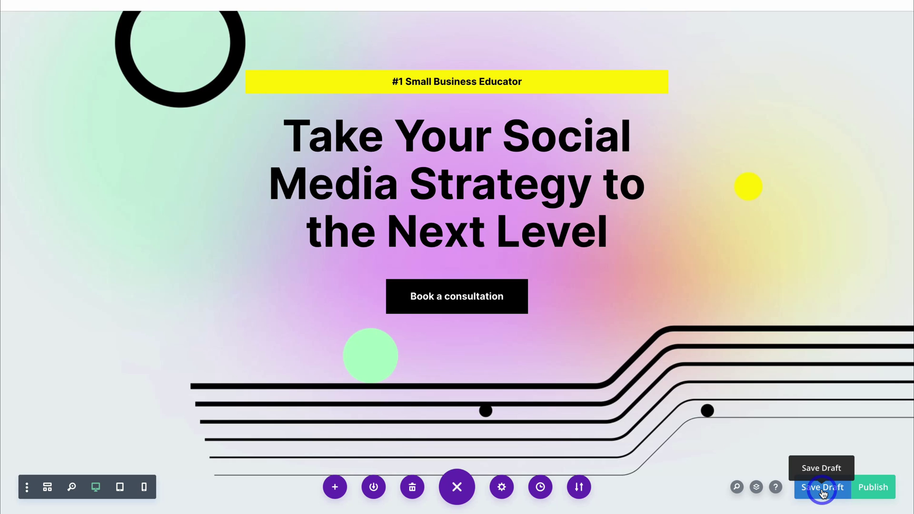
click(875, 489)
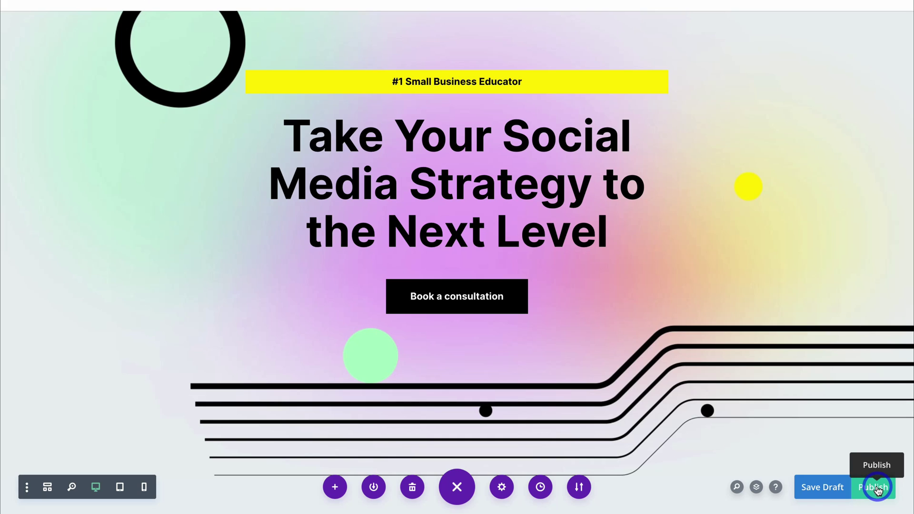
click(822, 490)
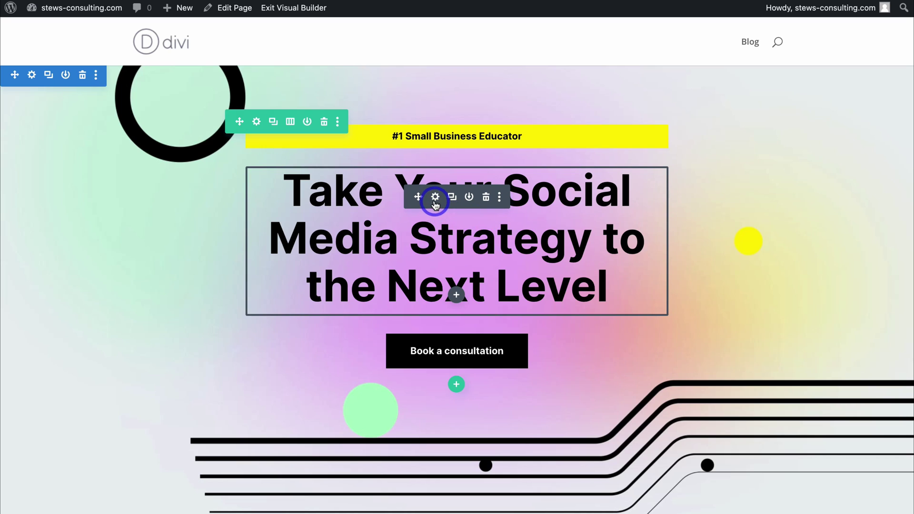
- Replace the hero section's main headline with "Let us equip you with the digital, skills & tools to THRIVE"
click(435, 198)
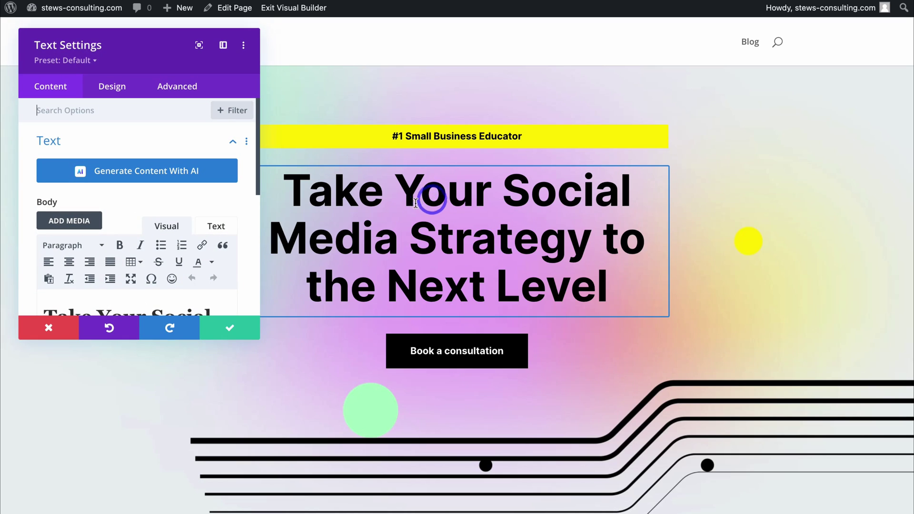
scroll(157, 225, down, 2)
scroll(157, 224, down, 1)
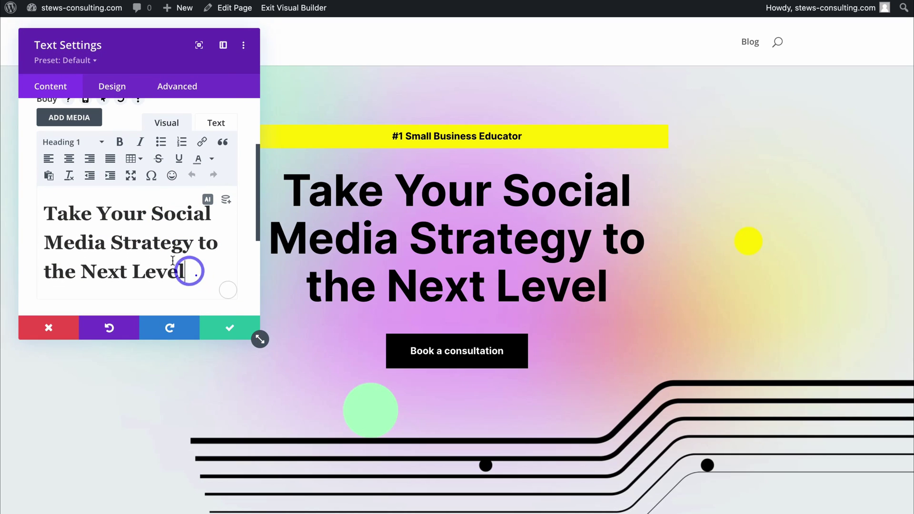
drag(190, 267, 48, 215)
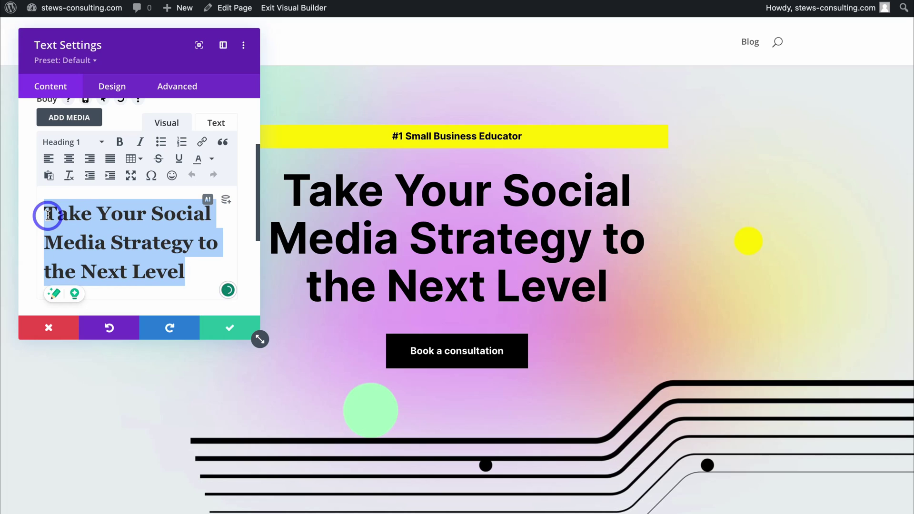
text(Let us equip you with the digital, skills & tools to THRIVE)
- Underline the word "THRIVE" in the hero headline, and reposition and enlarge the Text Settings window
drag(131, 330, 53, 328)
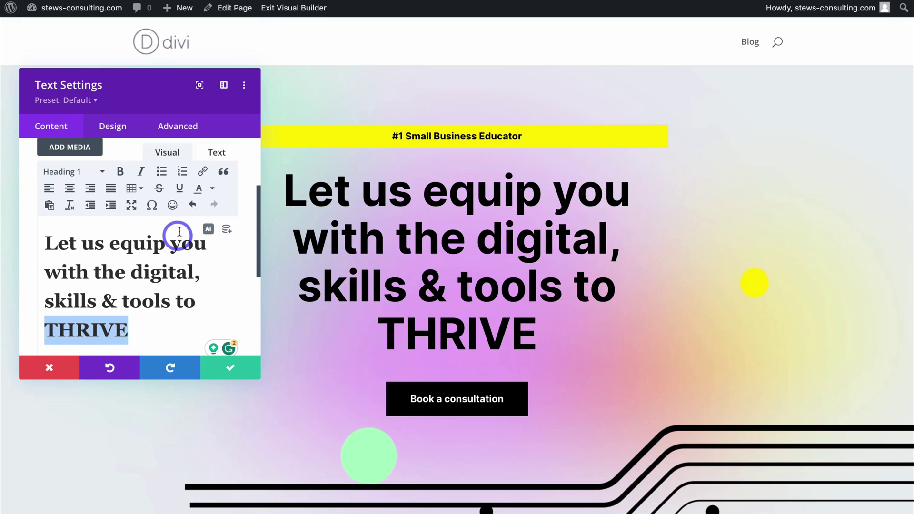
click(180, 188)
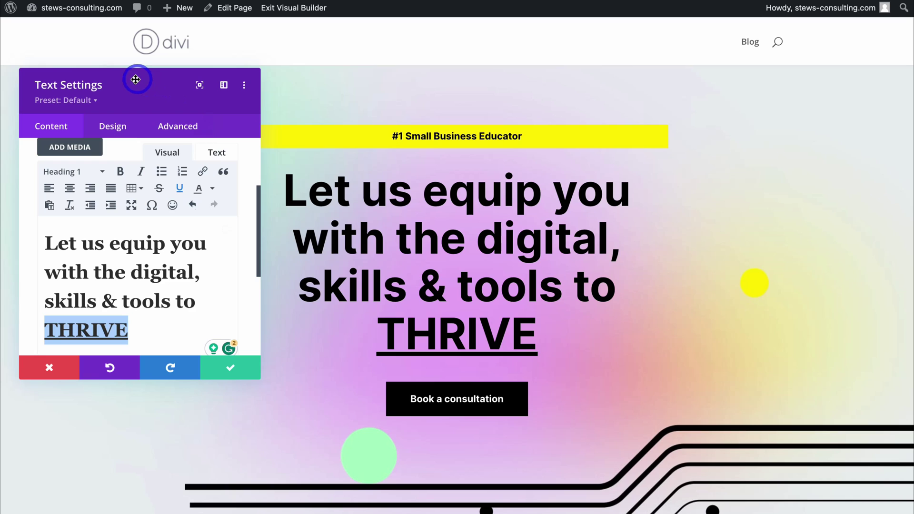
drag(135, 79, 86, 81)
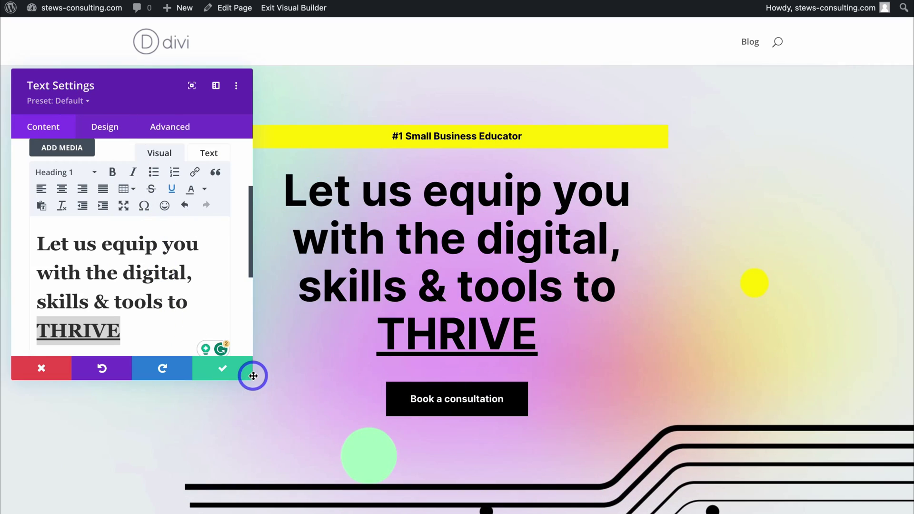
drag(250, 379, 293, 429)
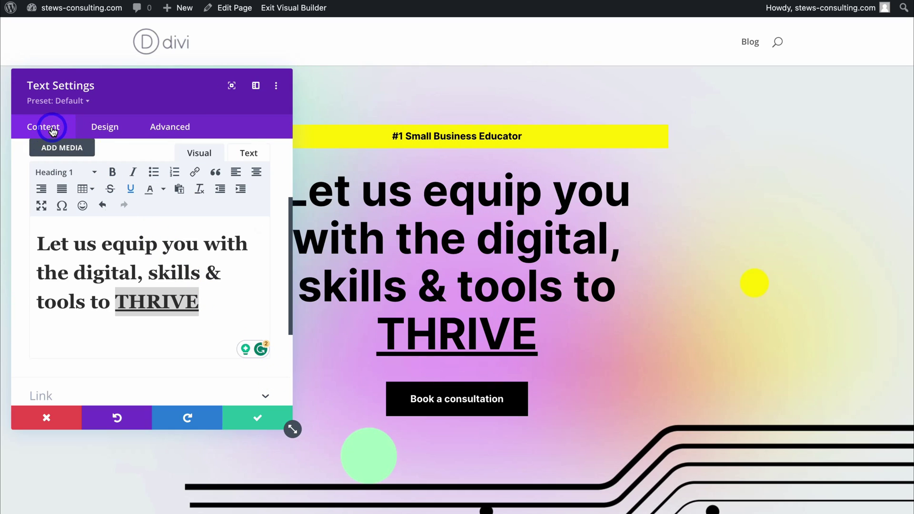
- Set the hero headline's H1 heading font weight to Semi Bold
click(107, 133)
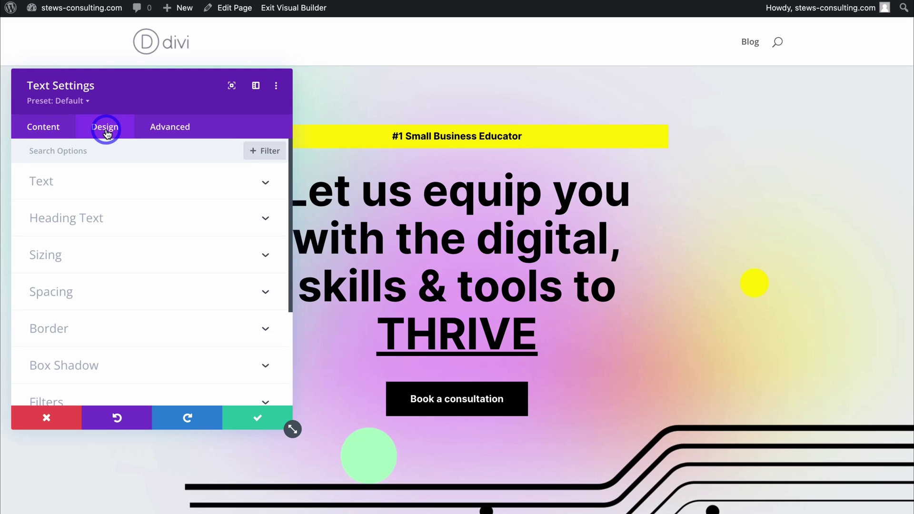
scroll(113, 184, down, 5)
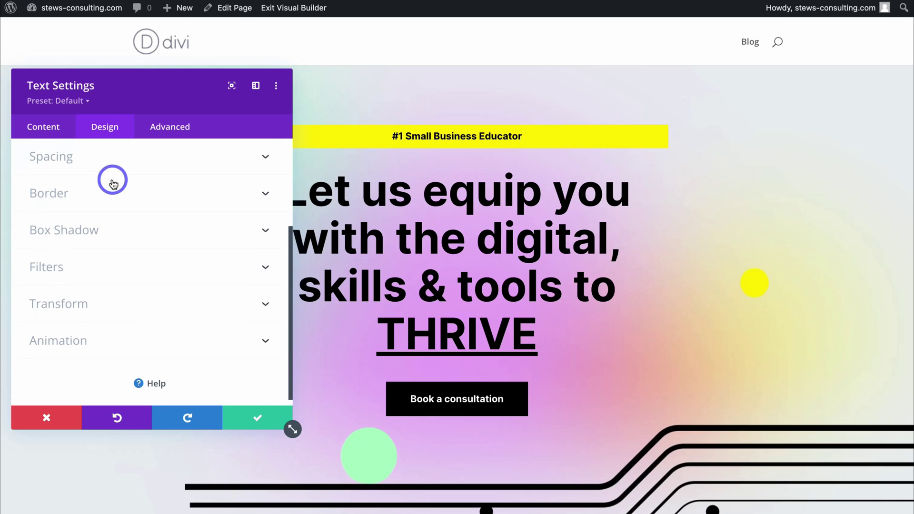
click(107, 128)
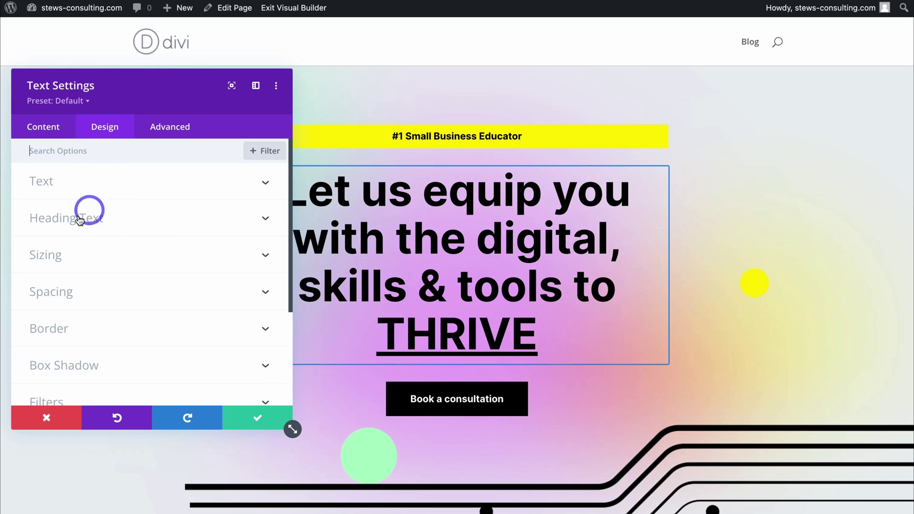
click(132, 220)
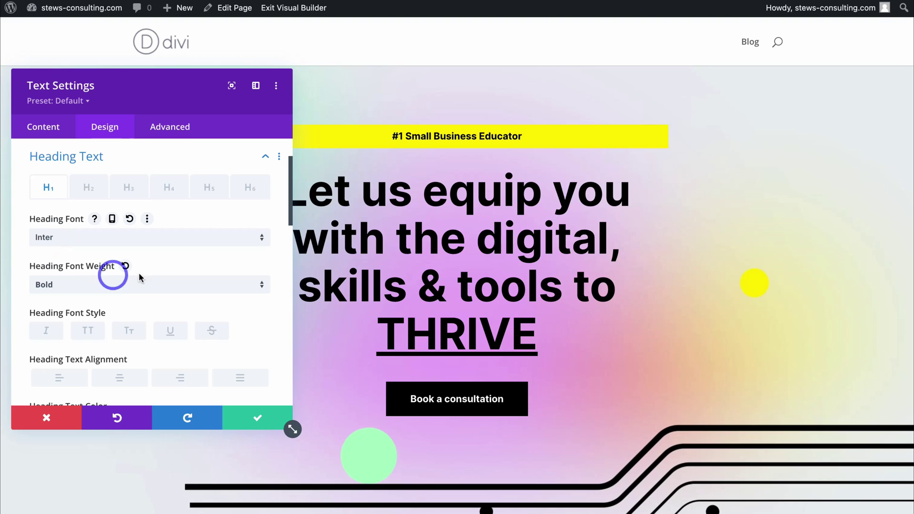
scroll(163, 272, down, 1)
click(158, 250)
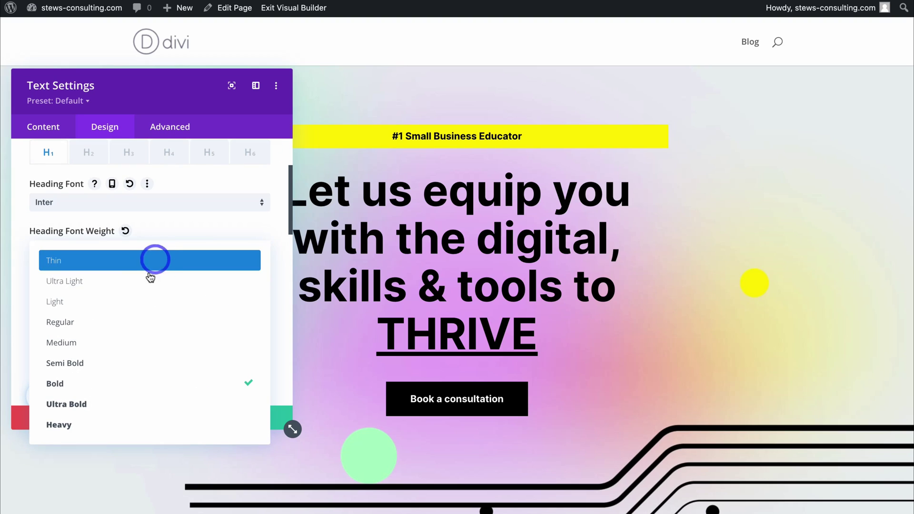
click(142, 362)
scroll(143, 285, down, 1)
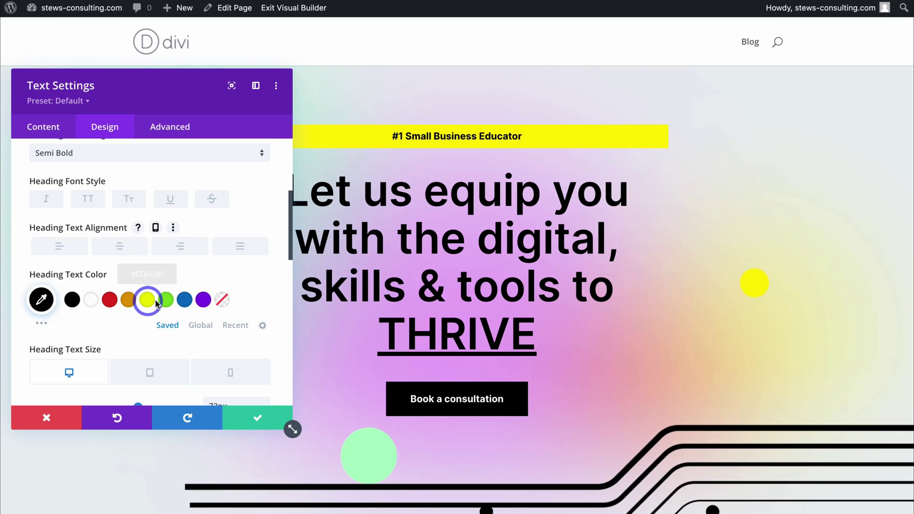
- Check the headline's heading text size for tablet, desktop and phone, and return to the desktop view
scroll(153, 299, down, 5)
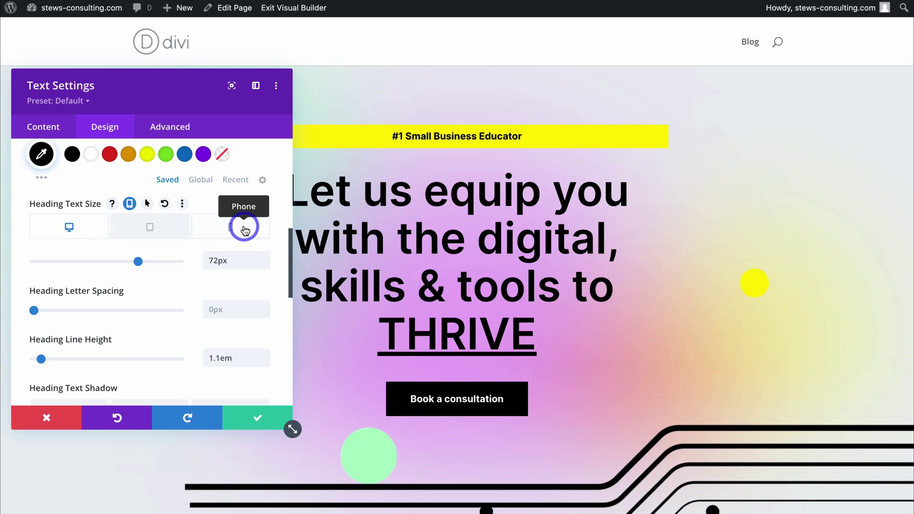
click(152, 233)
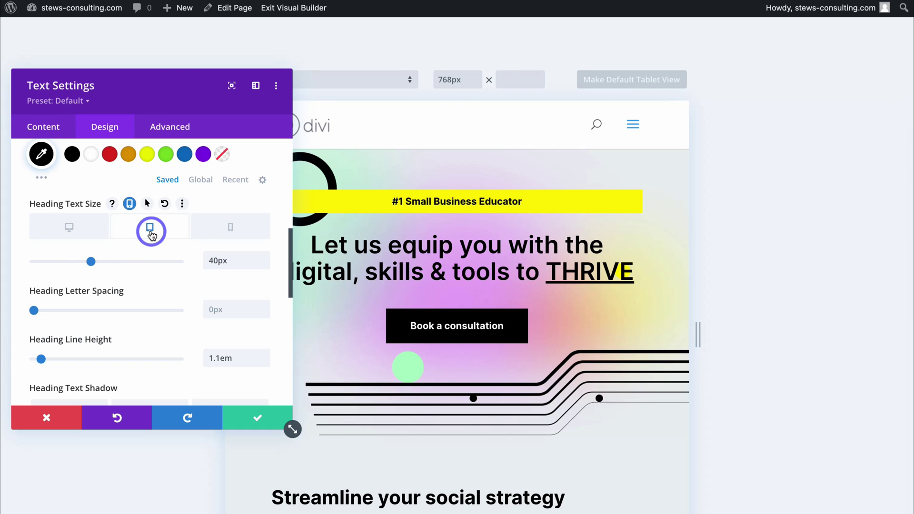
click(212, 255)
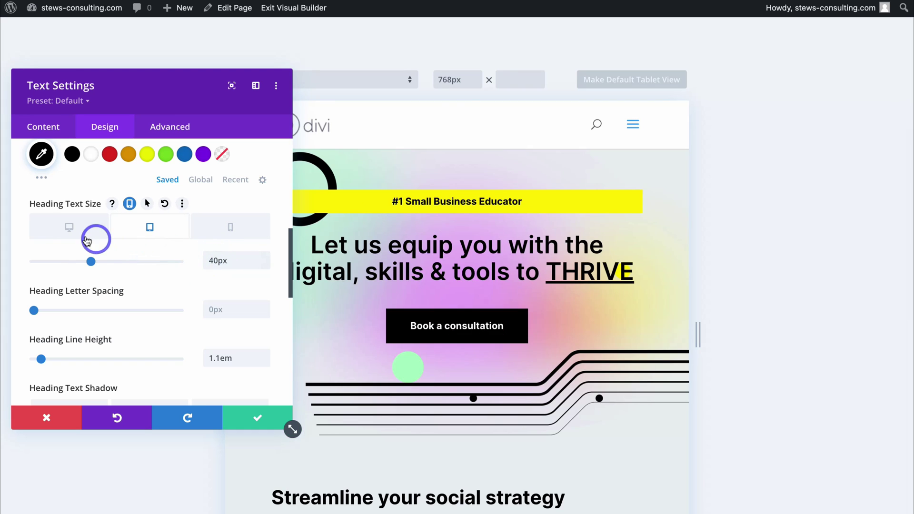
click(68, 230)
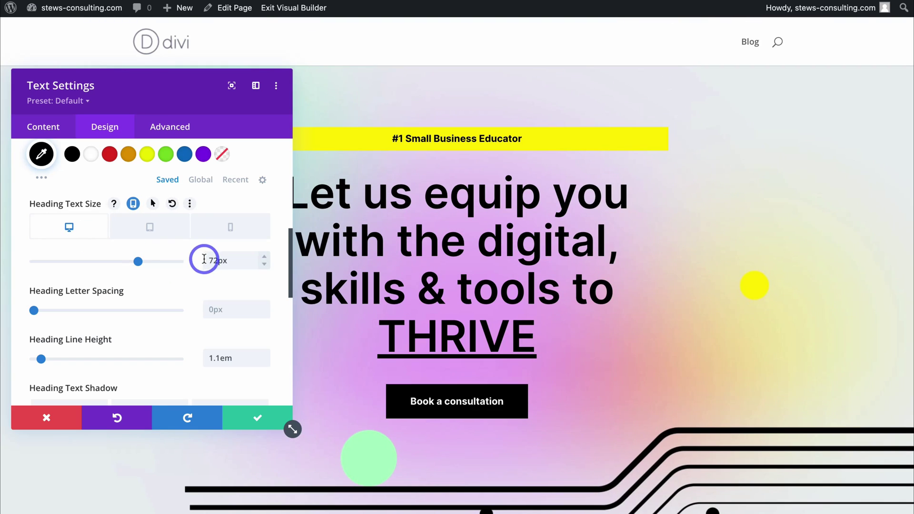
click(229, 227)
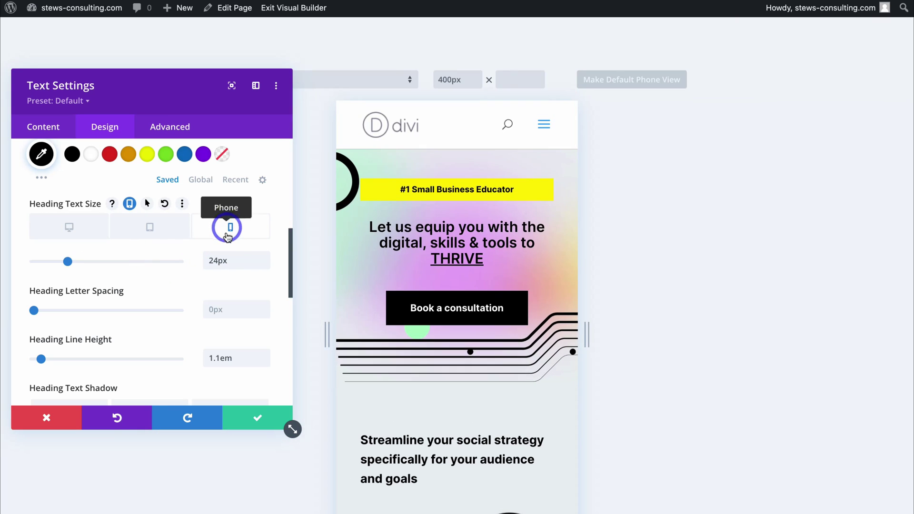
click(212, 261)
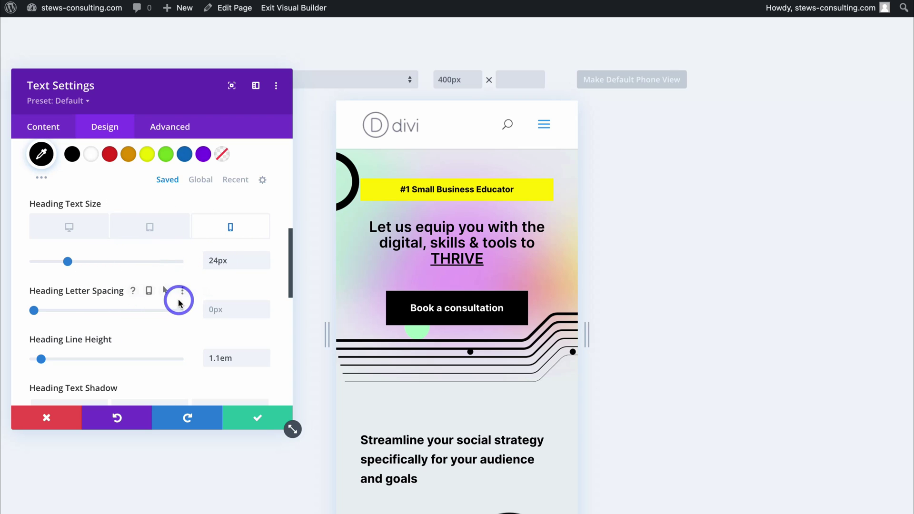
click(72, 226)
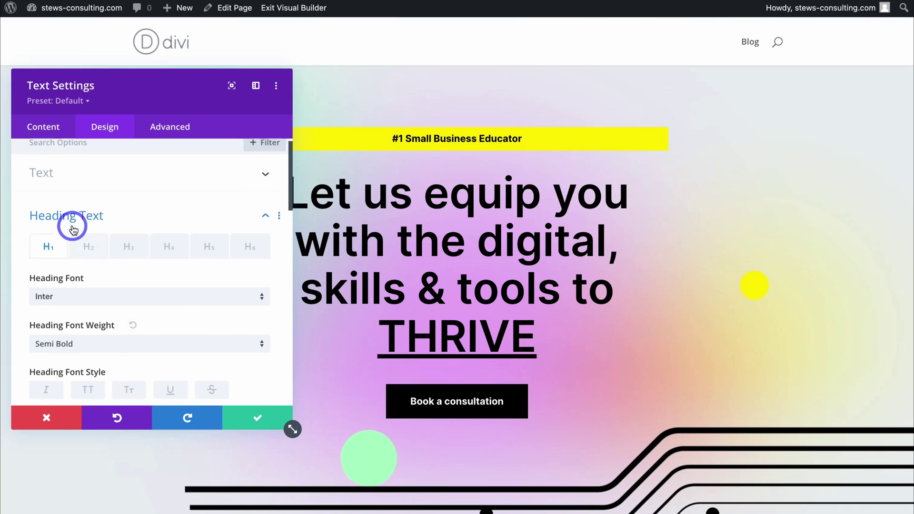
- Look over the headline's remaining design options and its device visibility settings, and keep the headline changes
click(264, 225)
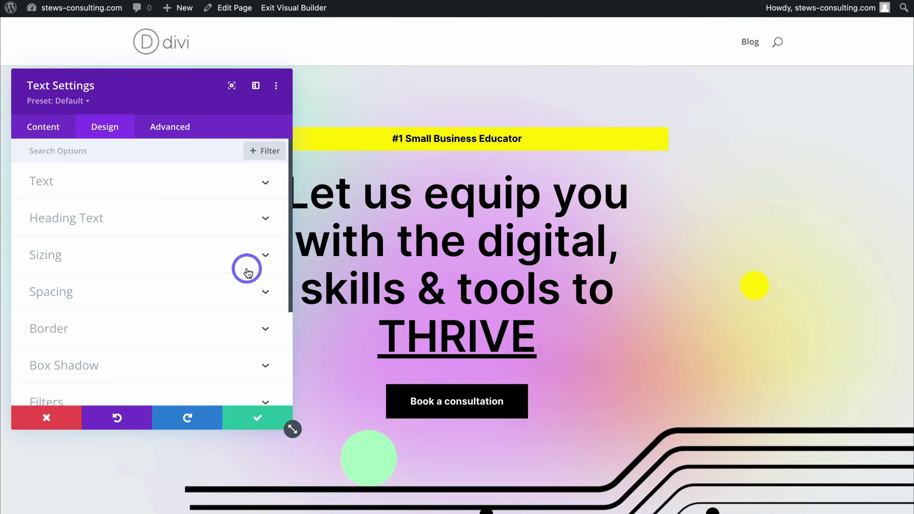
scroll(246, 268, down, 2)
scroll(247, 272, down, 2)
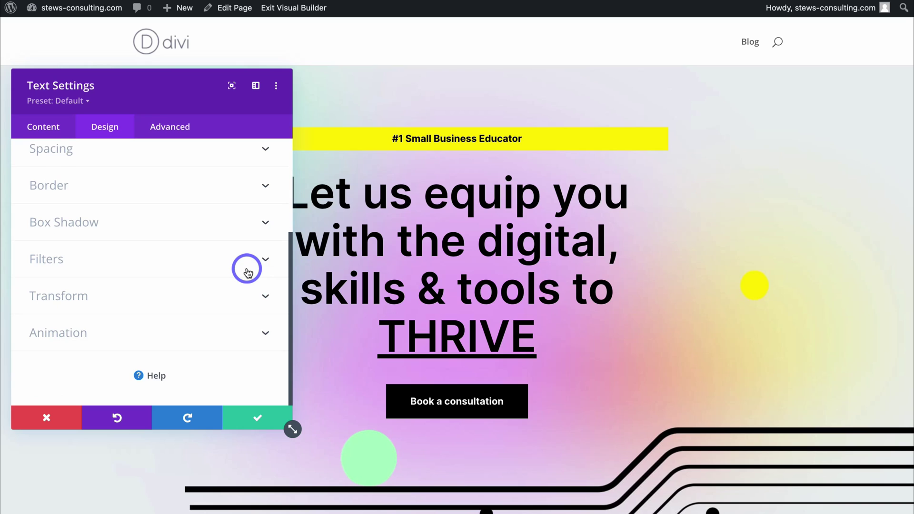
scroll(247, 269, up, 4)
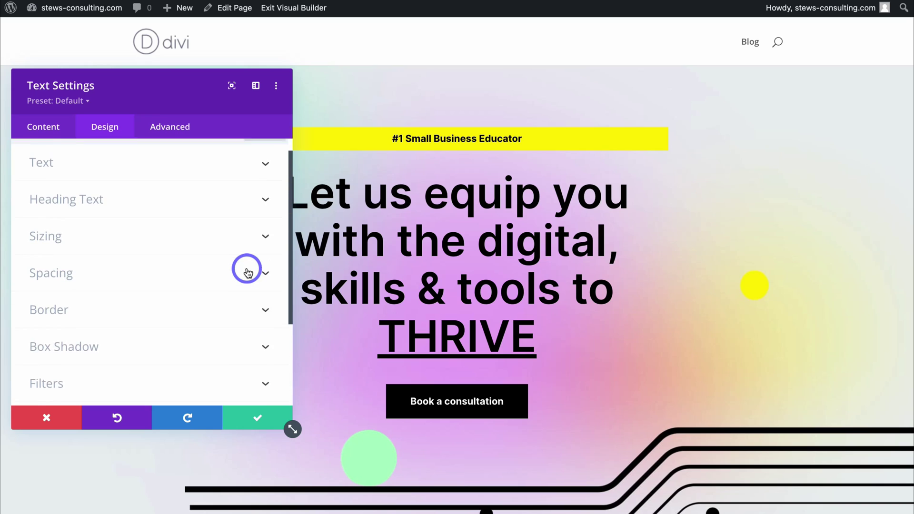
click(169, 131)
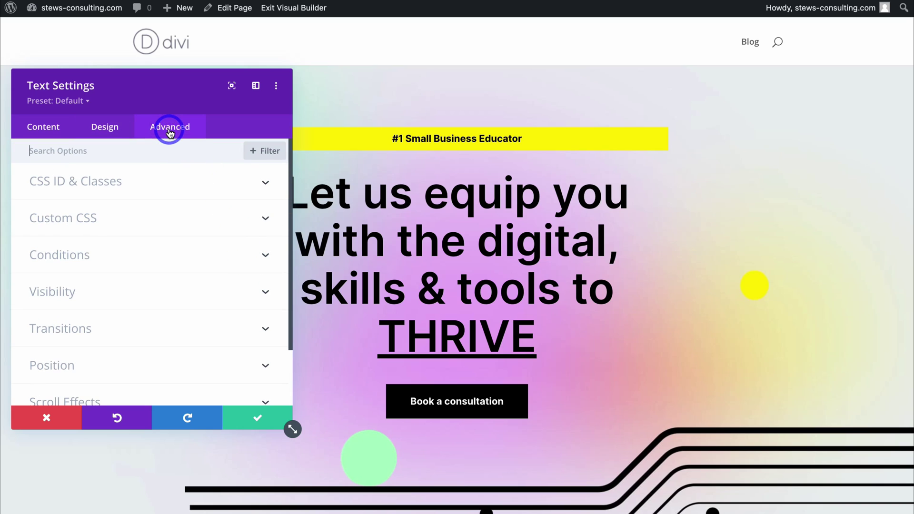
click(219, 299)
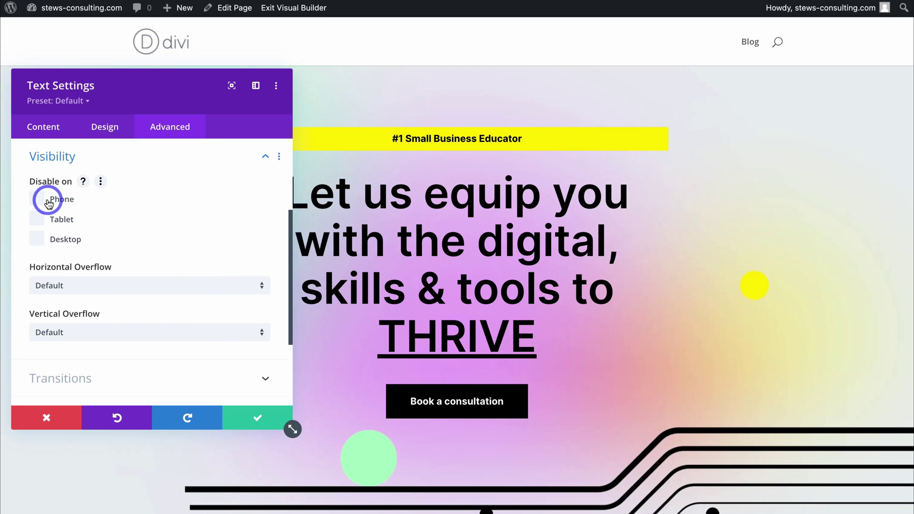
scroll(121, 306, up, 5)
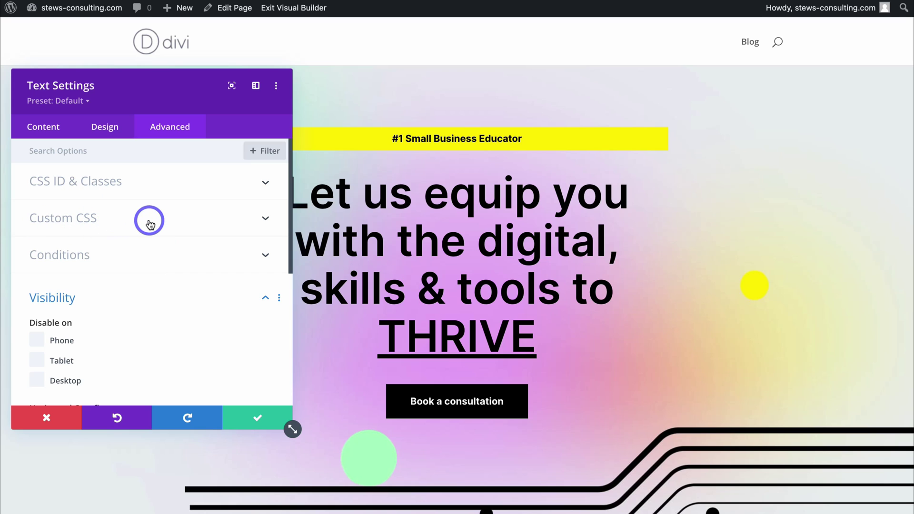
click(253, 420)
- Open the hero button's settings, examine its text, link URL and link target, and close them
scroll(405, 248, down, 3)
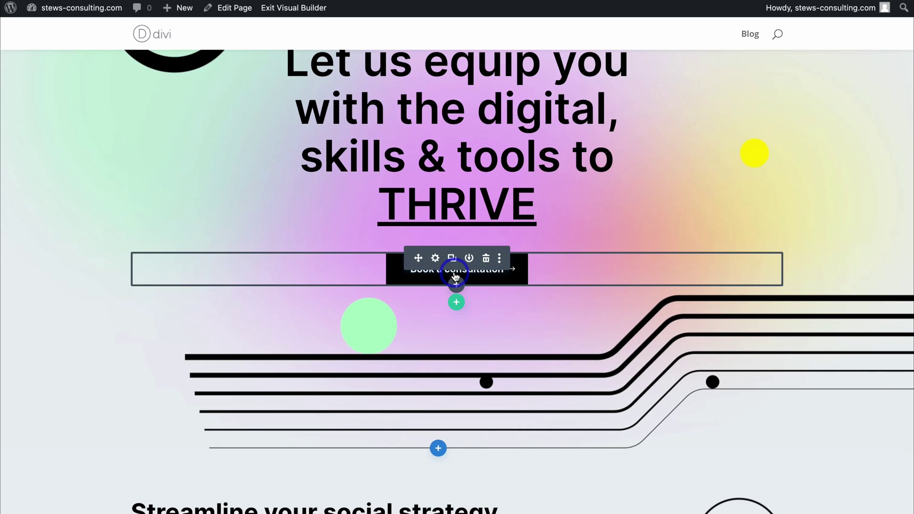
click(435, 258)
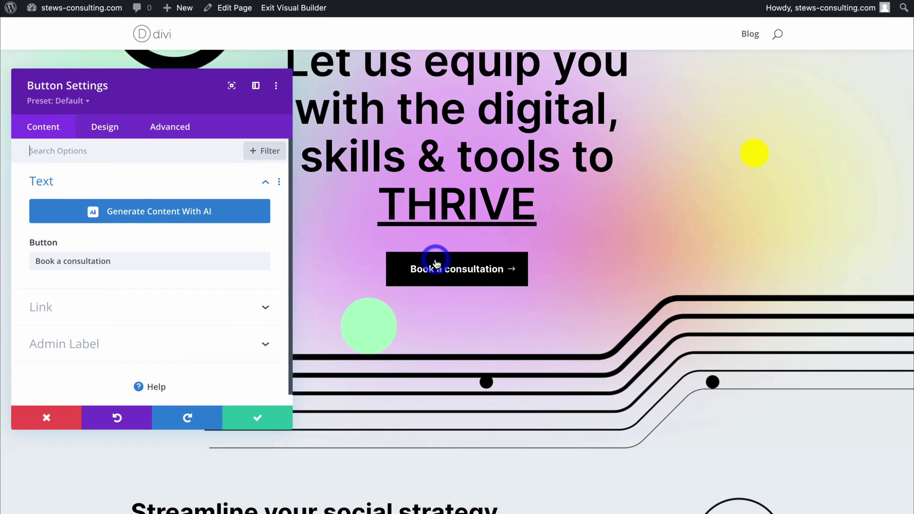
click(113, 261)
drag(122, 261, 32, 260)
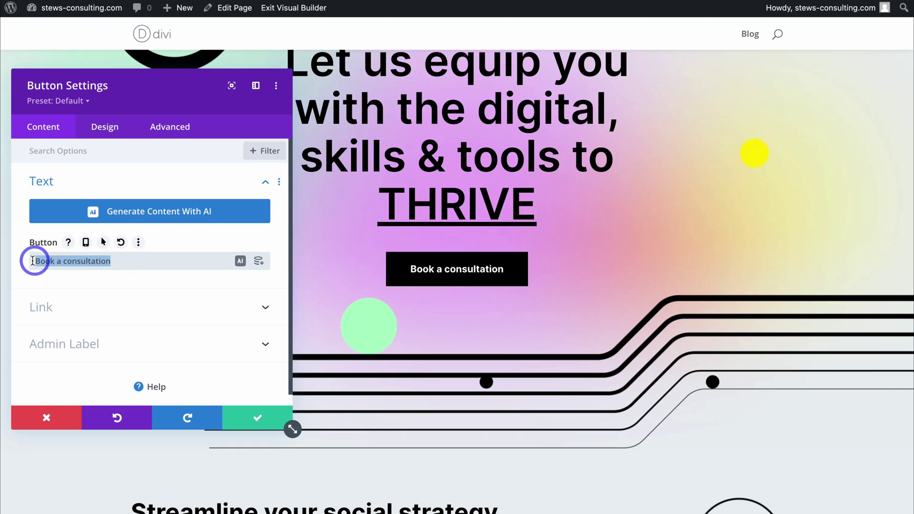
click(120, 261)
click(108, 309)
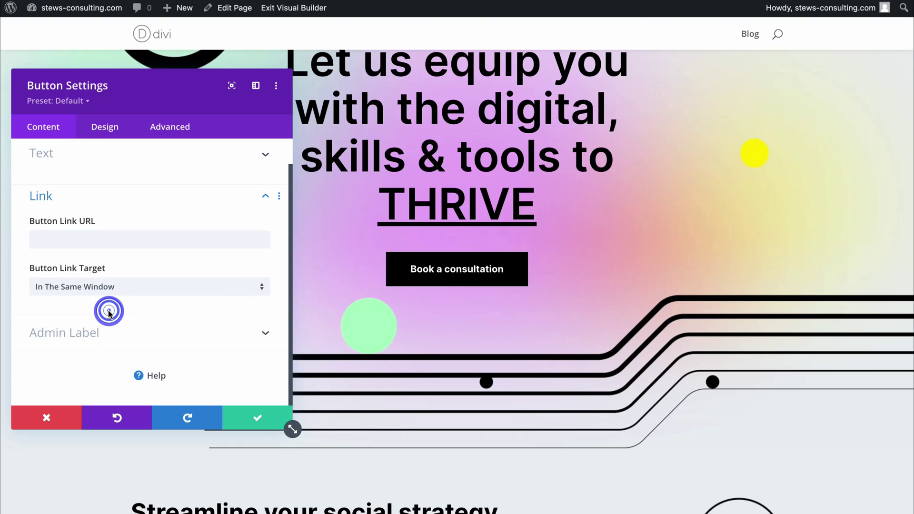
click(55, 232)
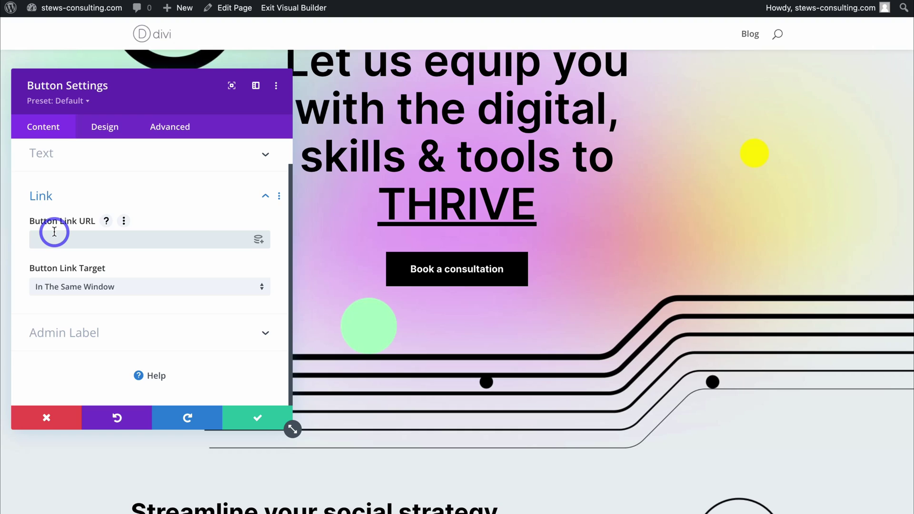
click(35, 236)
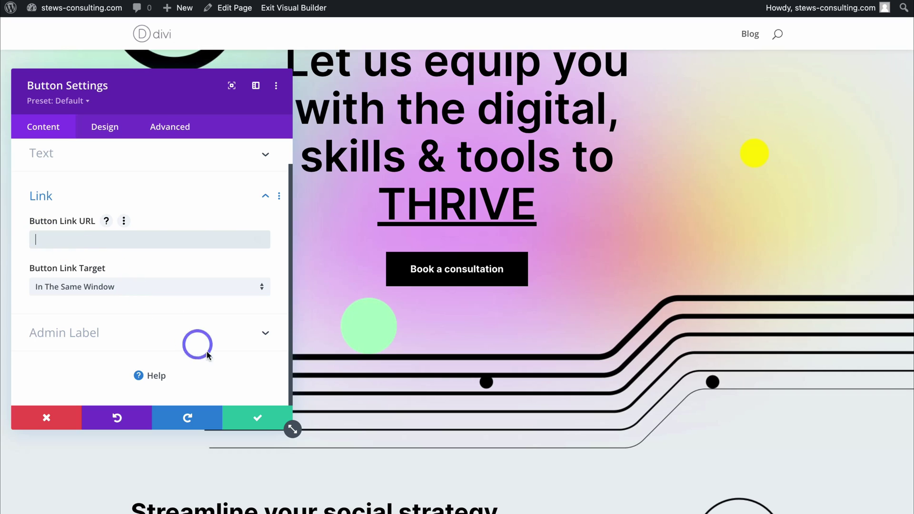
click(260, 419)
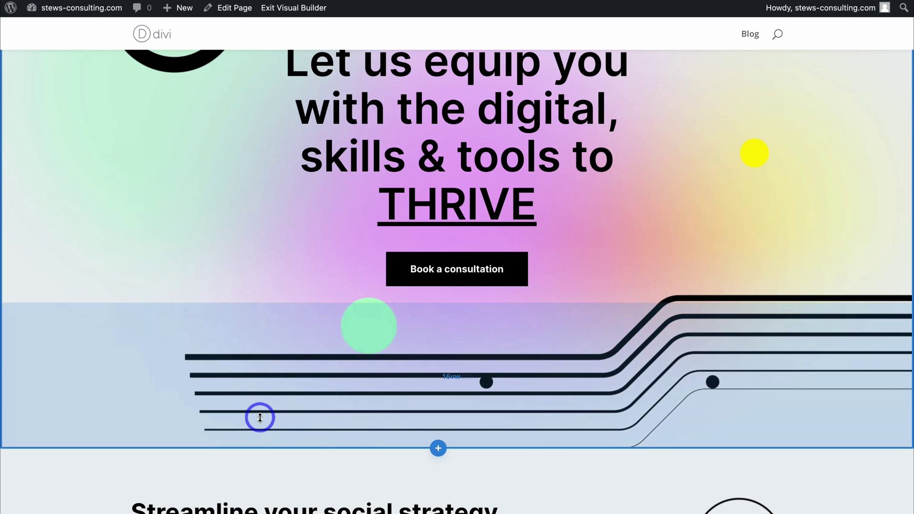
- Open the settings of the section below the hero and examine its background colour, gradient, image and video options
scroll(259, 418, down, 5)
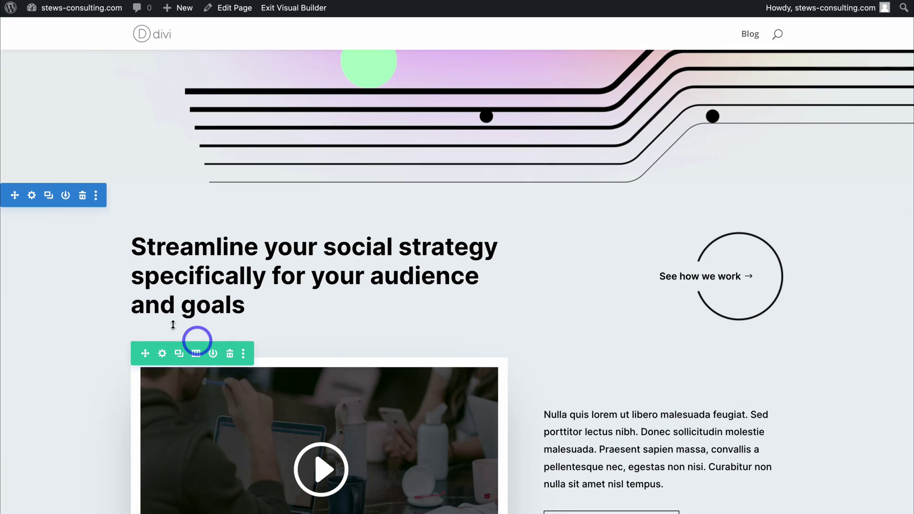
click(32, 195)
click(48, 214)
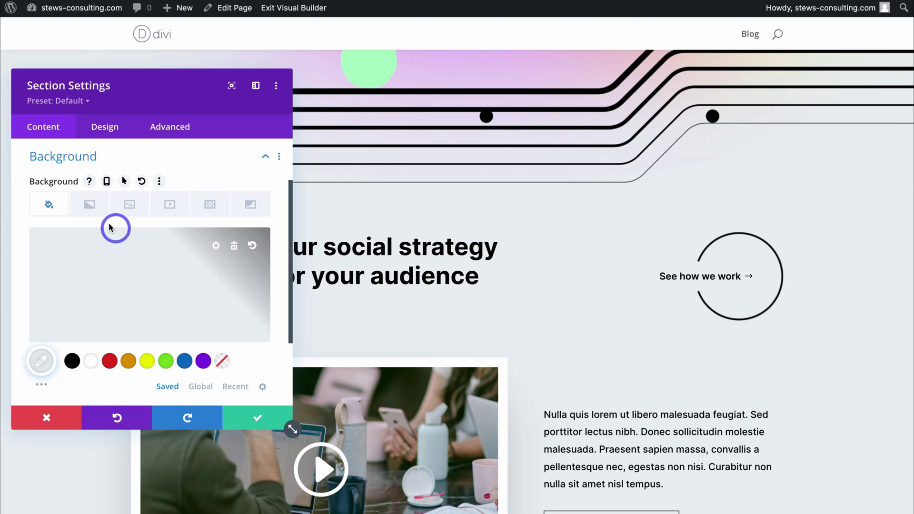
click(88, 212)
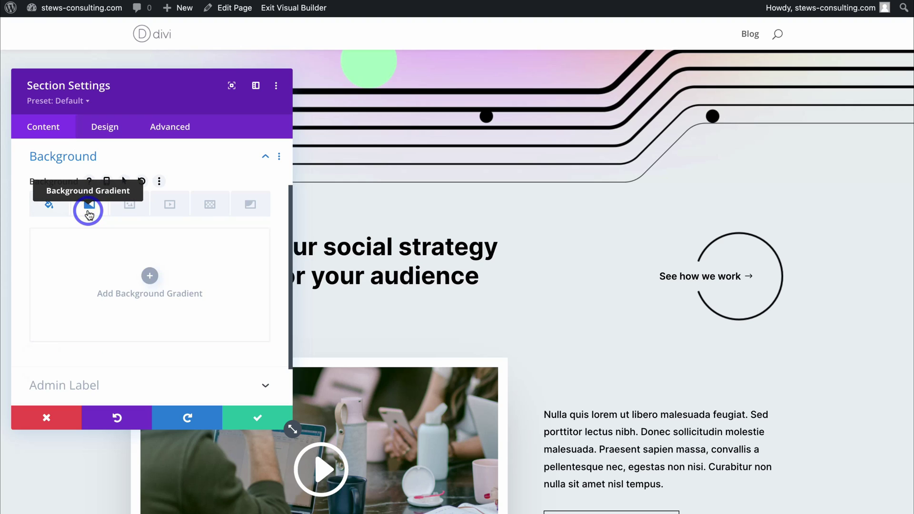
click(130, 208)
click(177, 210)
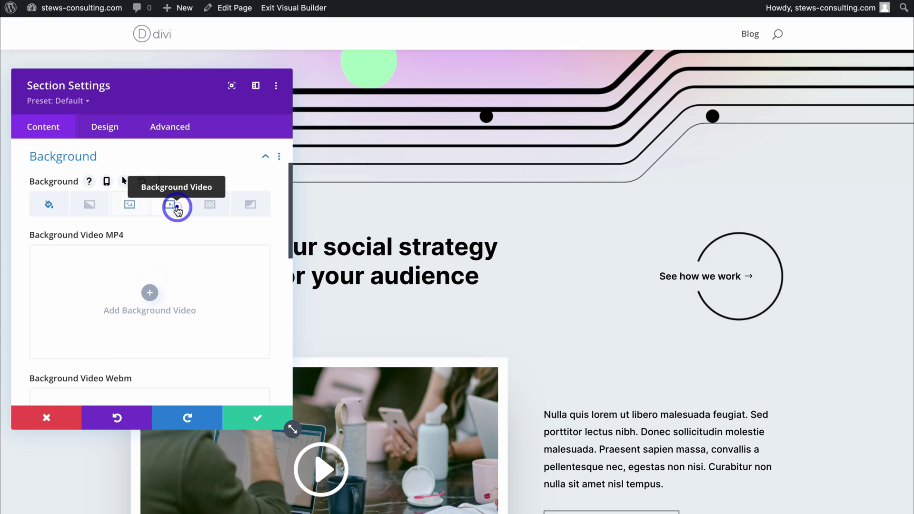
scroll(177, 210, up, 2)
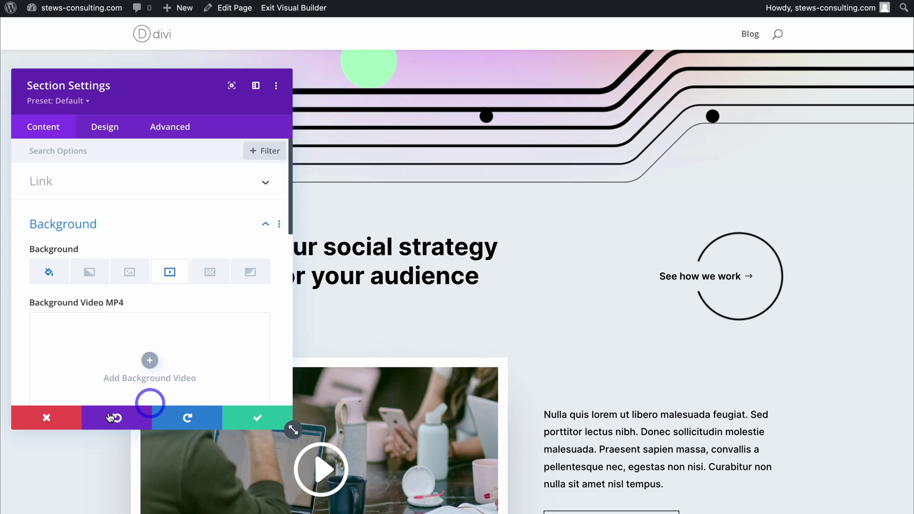
- Open the text settings of the "Streamline your social strategy" heading and examine the AI options for improving its content
click(45, 417)
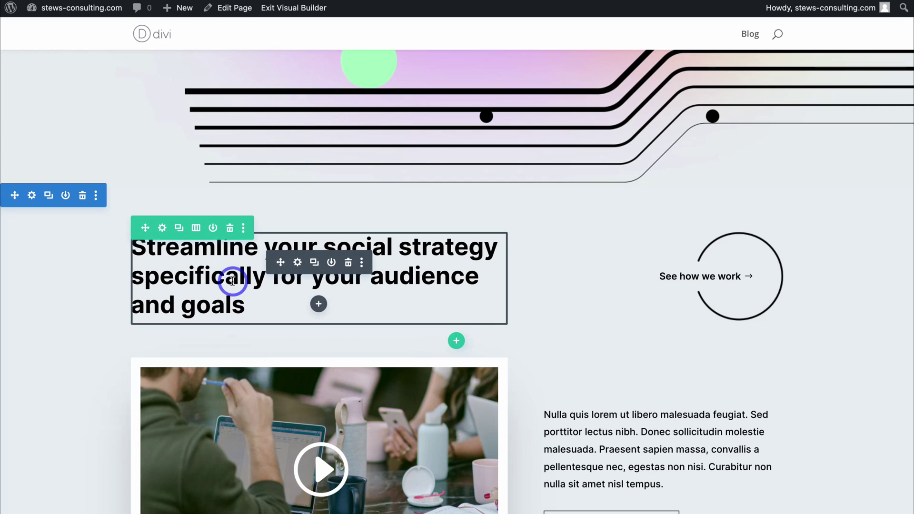
click(298, 263)
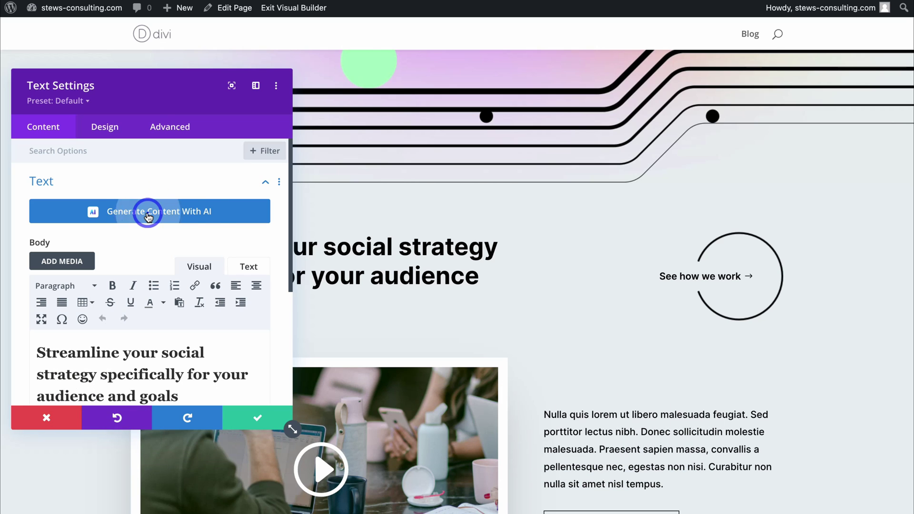
click(147, 212)
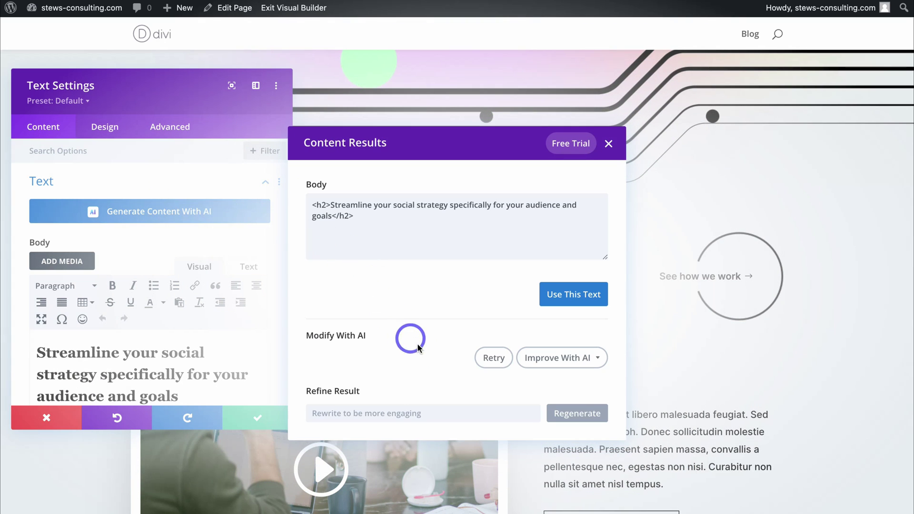
click(586, 362)
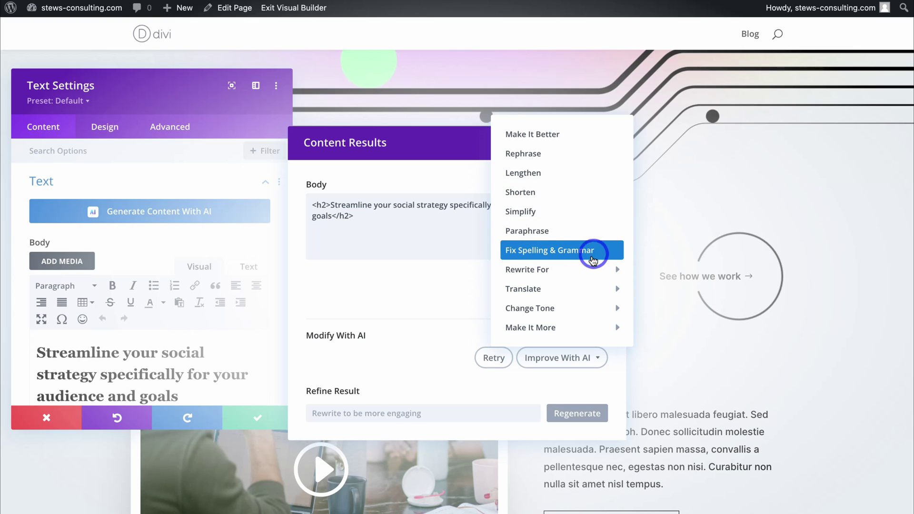
mouse_move(591, 275)
mouse_move(534, 310)
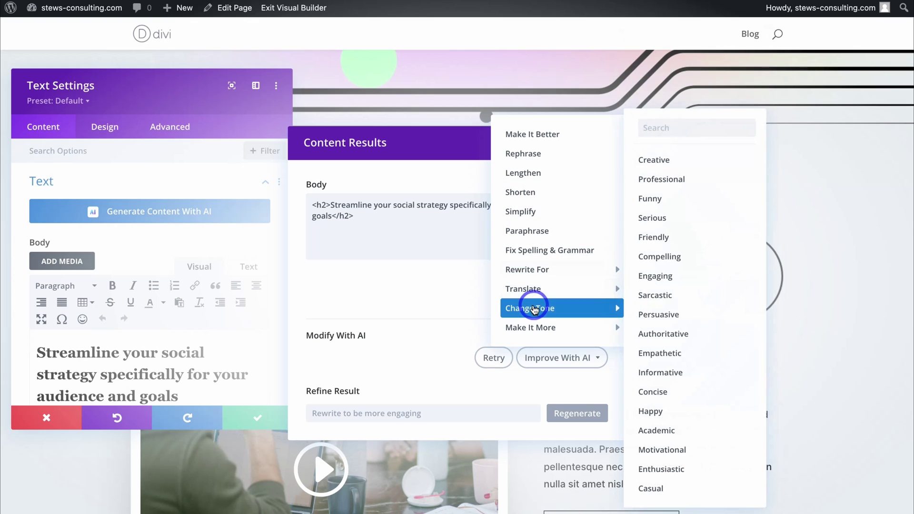
mouse_move(546, 326)
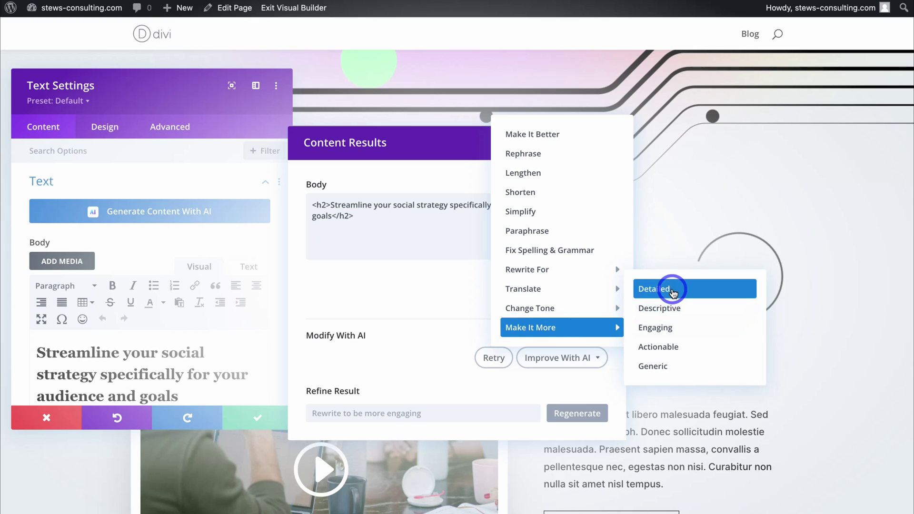
click(400, 341)
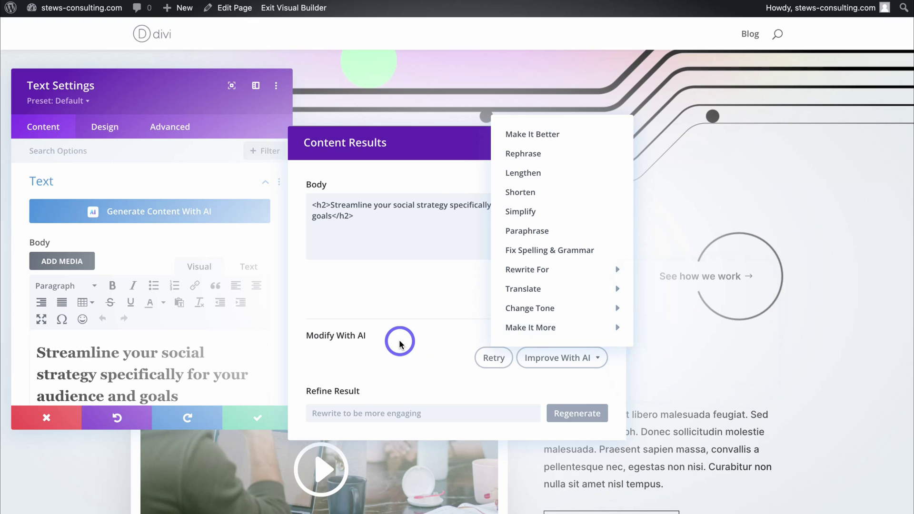
click(609, 145)
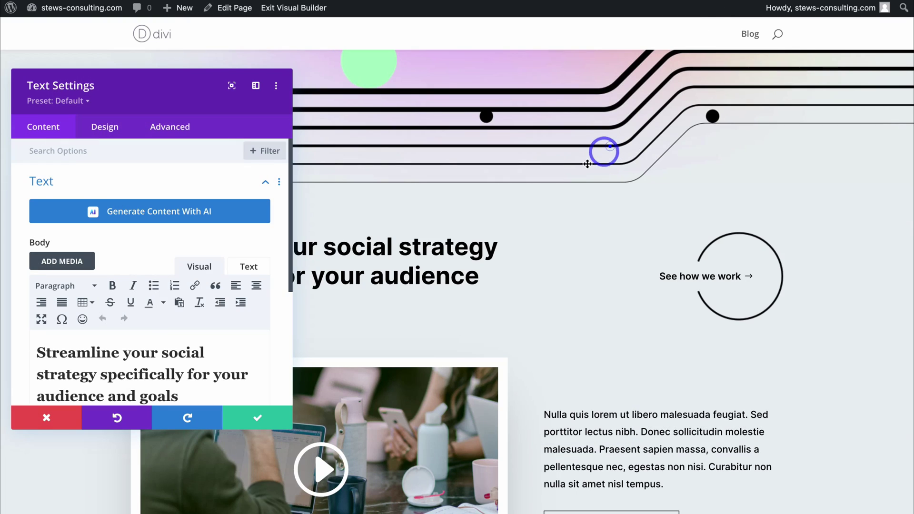
- Change the heading to "Streamline your small business strategy specifically for your digital goals" and keep the change
scroll(163, 351, down, 2)
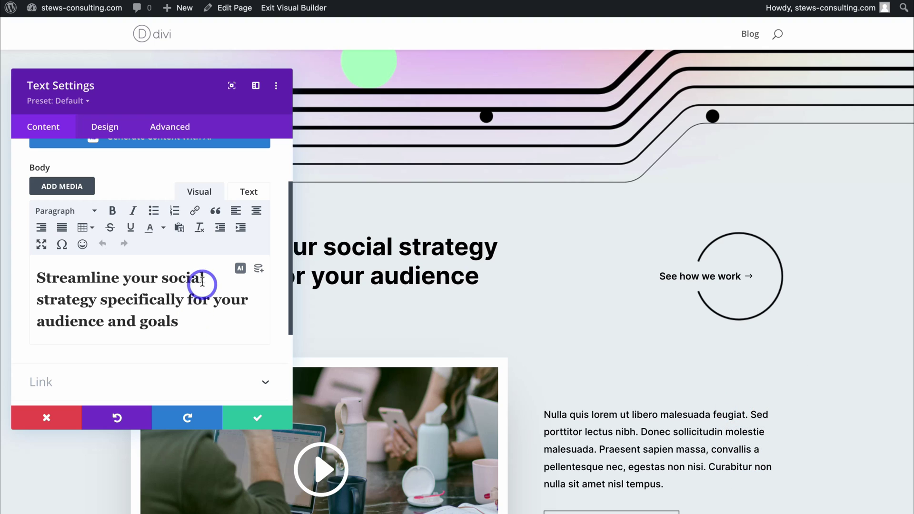
drag(202, 275, 186, 275)
text(small business)
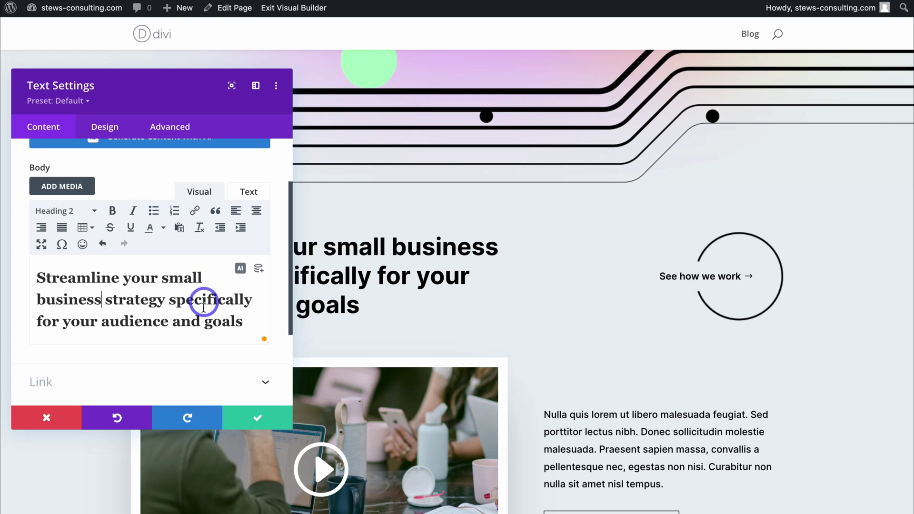
drag(199, 320, 101, 320)
text(digital)
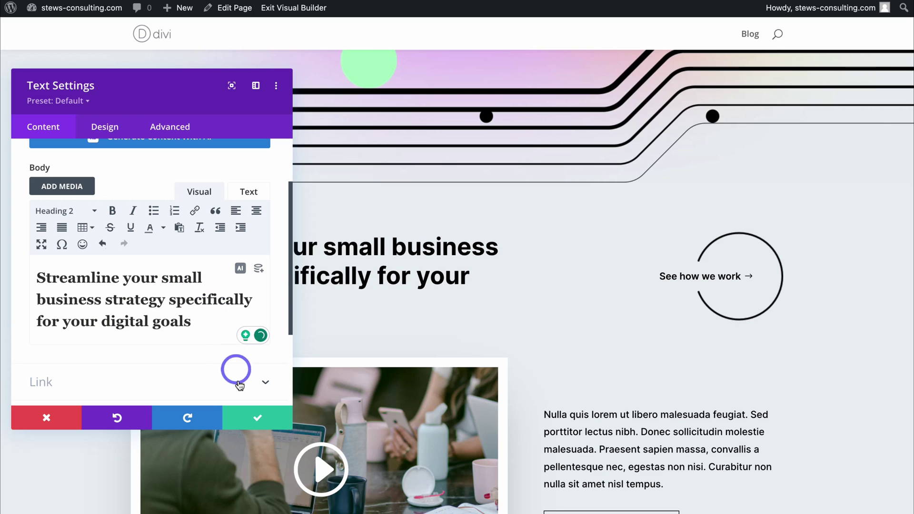
click(248, 423)
- Open the settings of the video below the heading, examine the options for replacing it by upload or URL, and close them
scroll(249, 423, down, 3)
click(303, 333)
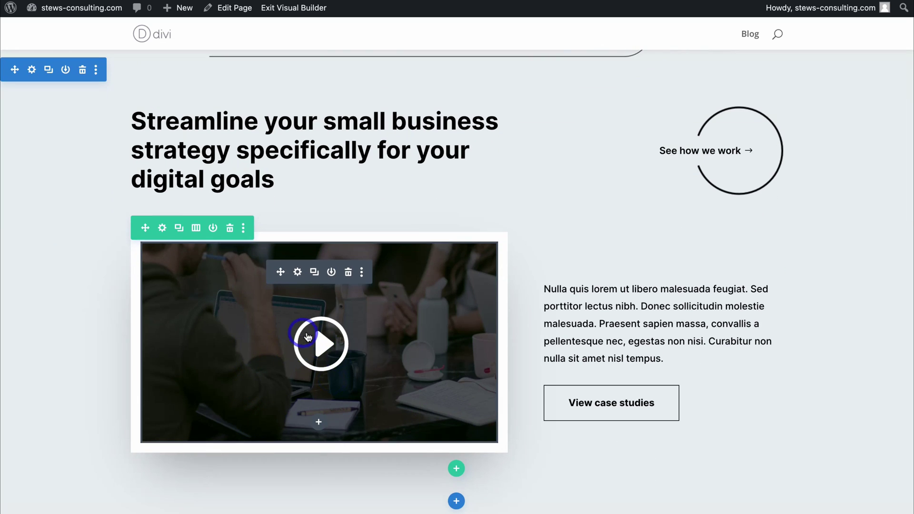
click(297, 271)
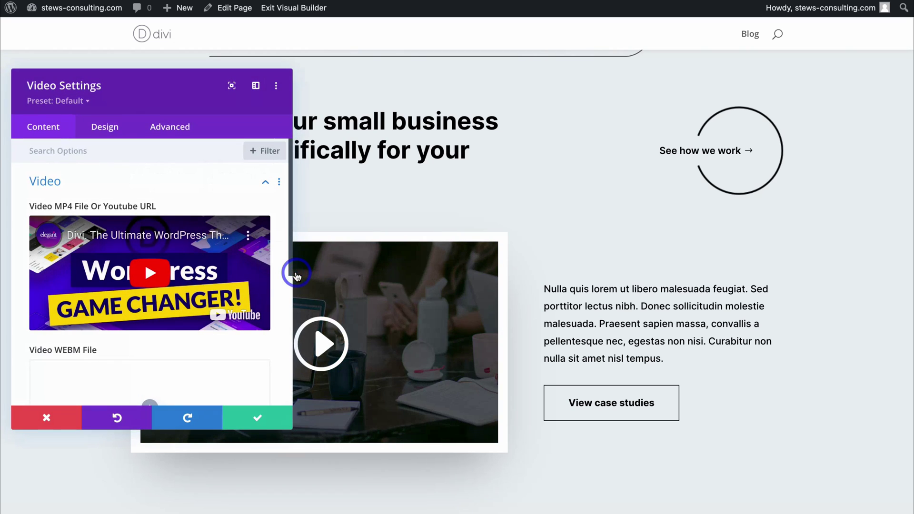
mouse_move(230, 280)
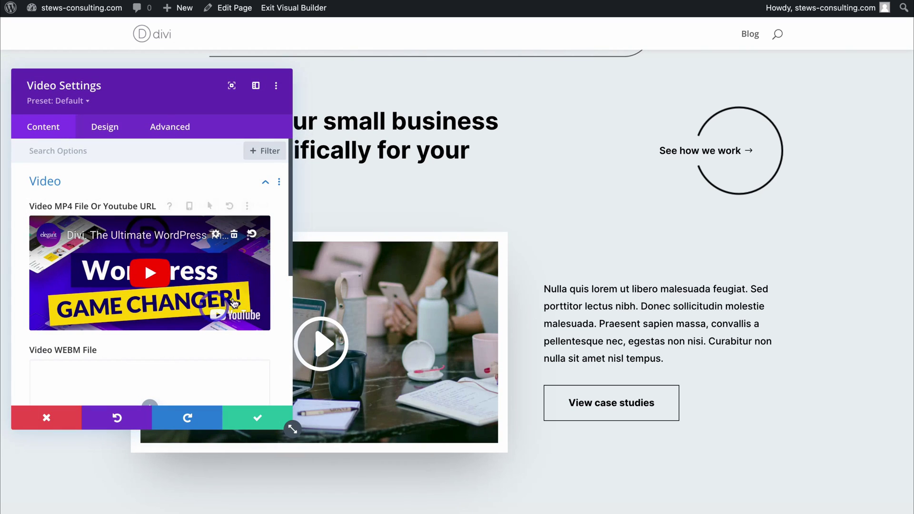
click(217, 235)
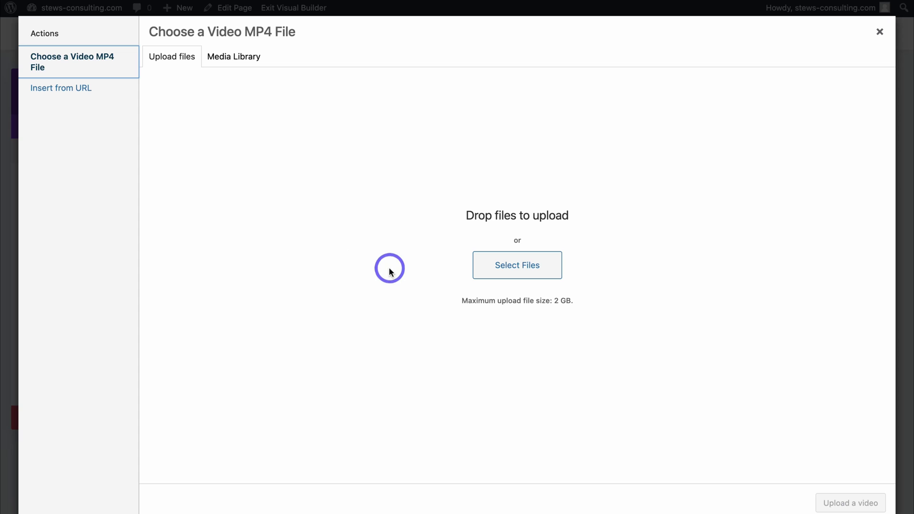
click(66, 95)
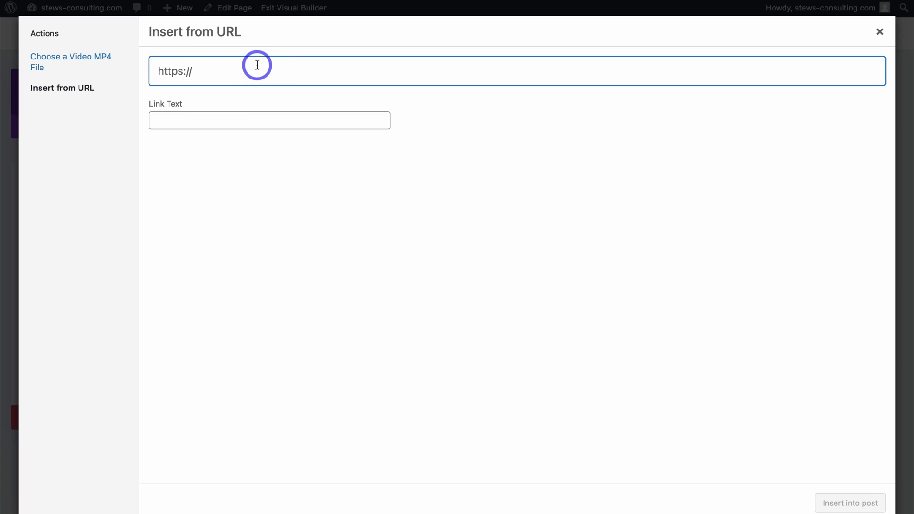
click(879, 31)
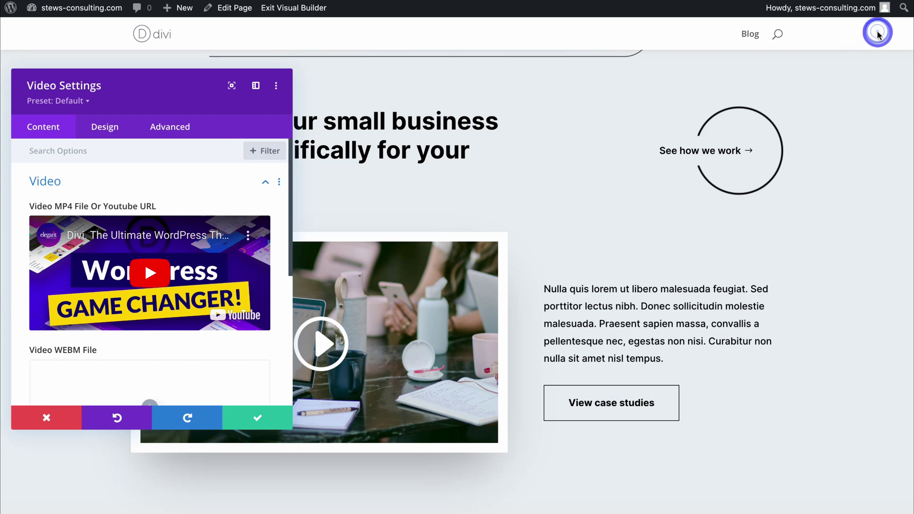
scroll(776, 181, down, 8)
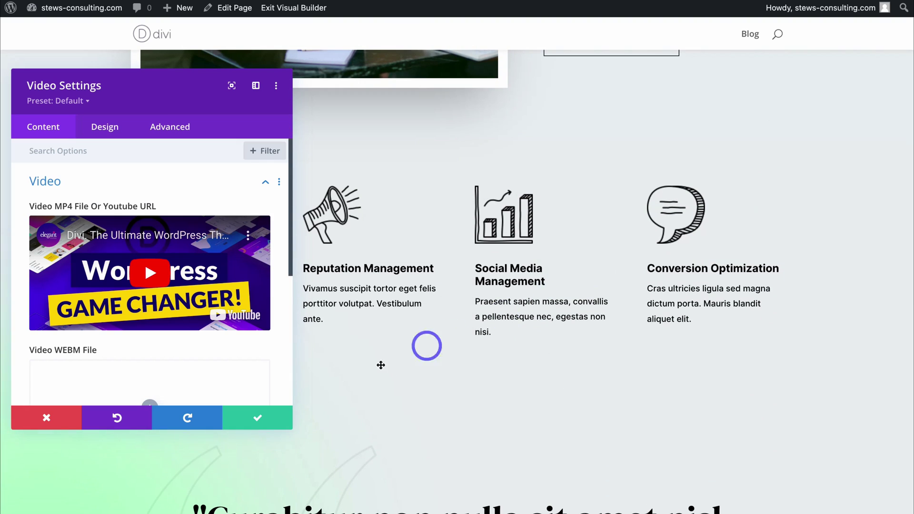
click(248, 418)
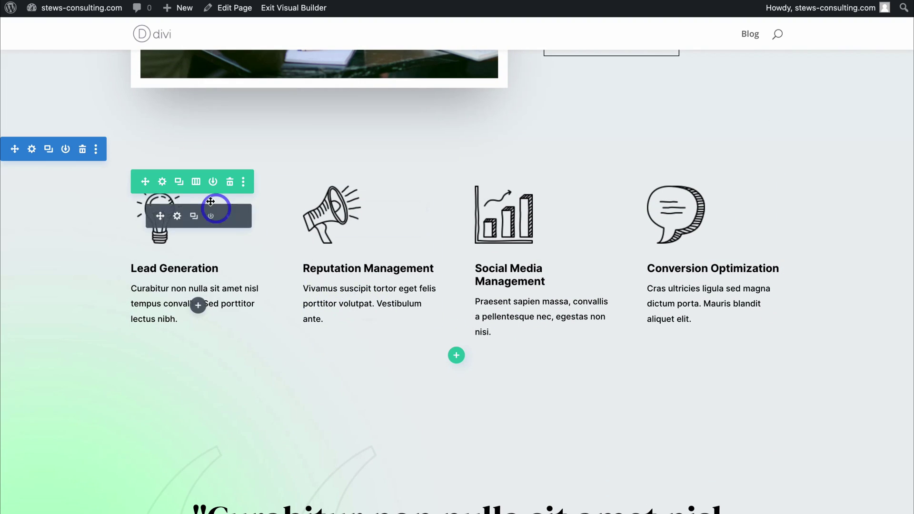
- Change the services row to three equal columns and remove the Conversion Optimization item
click(196, 182)
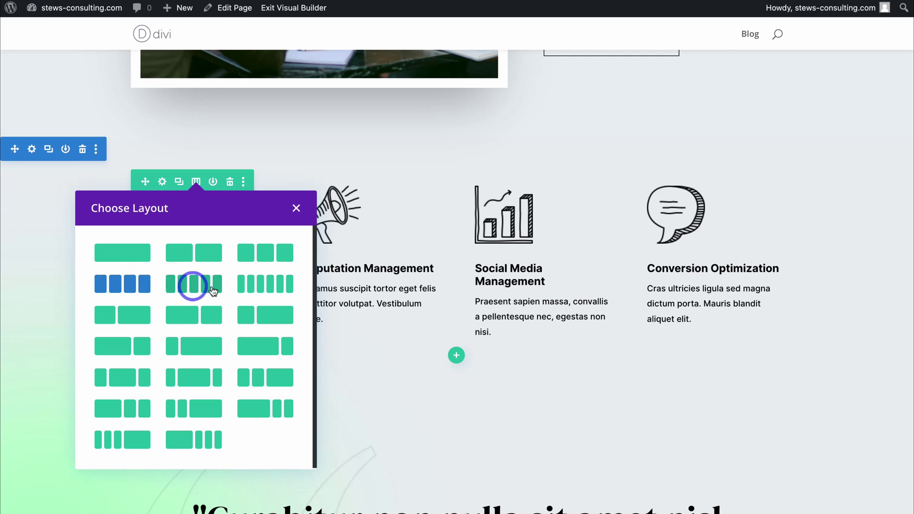
click(267, 258)
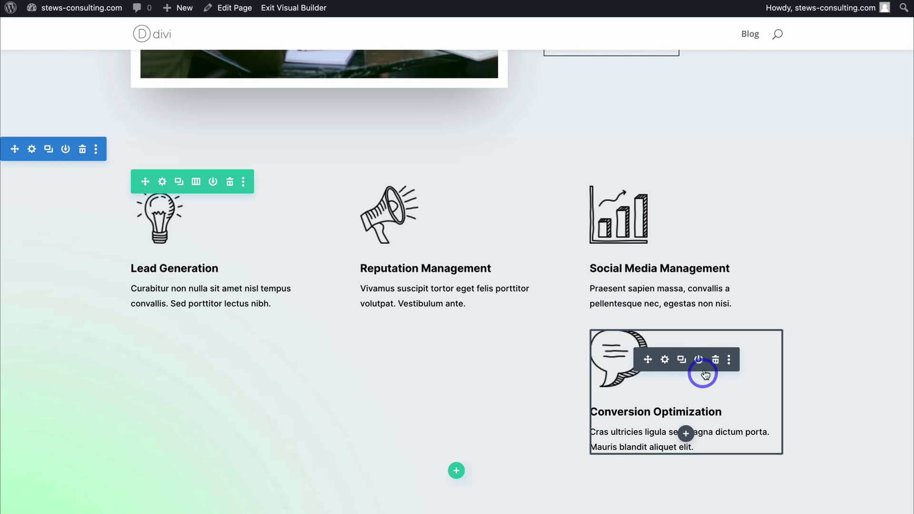
drag(668, 373, 621, 142)
- Look over the neighbouring sections of the page and save it as a draft
scroll(715, 359, down, 5)
scroll(62, 217, up, 5)
scroll(45, 163, up, 2)
scroll(89, 180, down, 3)
scroll(621, 141, down, 5)
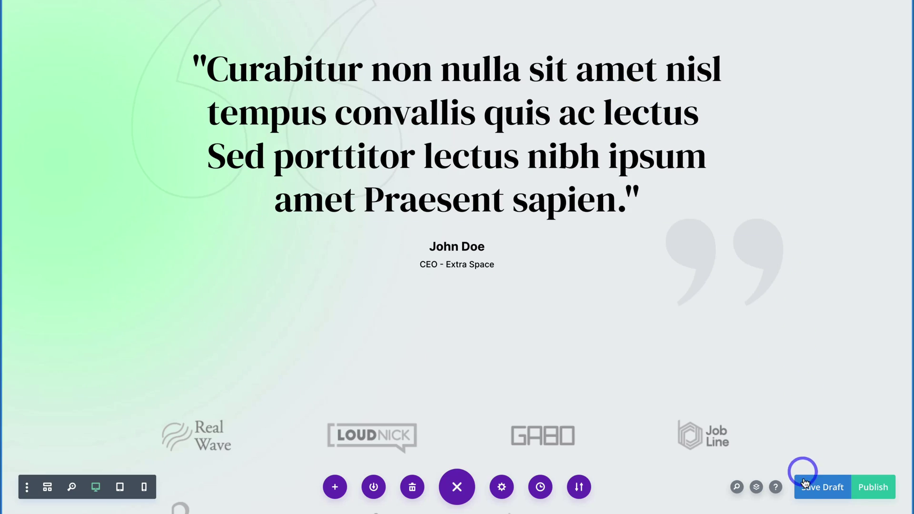
click(820, 490)
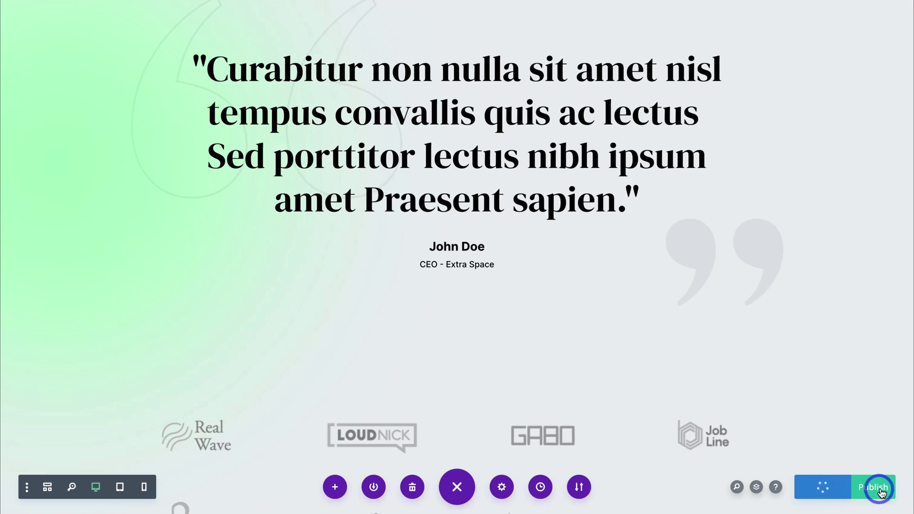
- Examine the library of layouts to load and the options for saving the whole page to the layout library, closing both
click(335, 488)
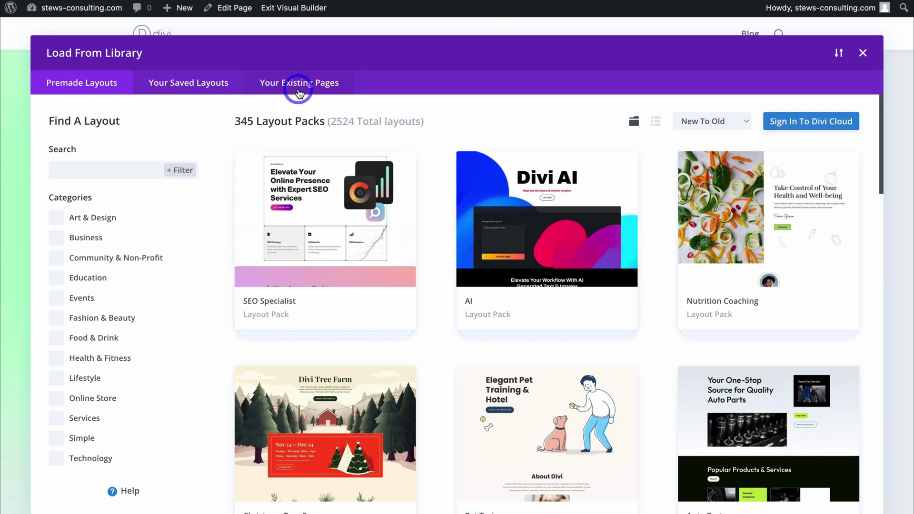
click(863, 55)
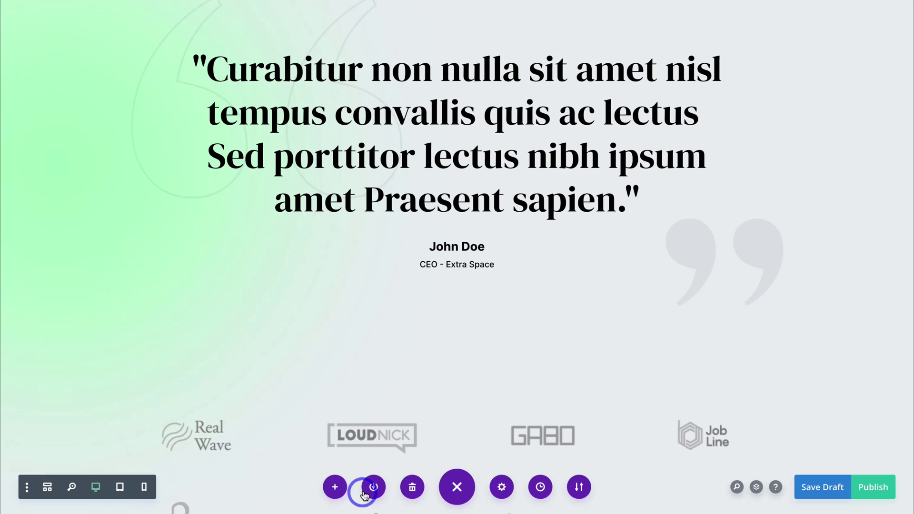
click(372, 488)
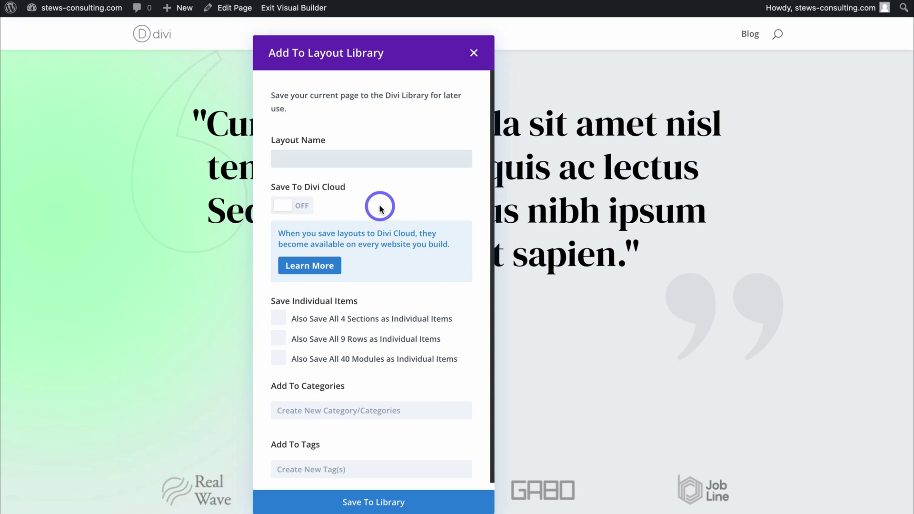
click(472, 57)
- Check the library-saving options for the services section, its row and the Reputation Management module, closing each without saving
scroll(377, 200, up, 1)
scroll(142, 114, up, 5)
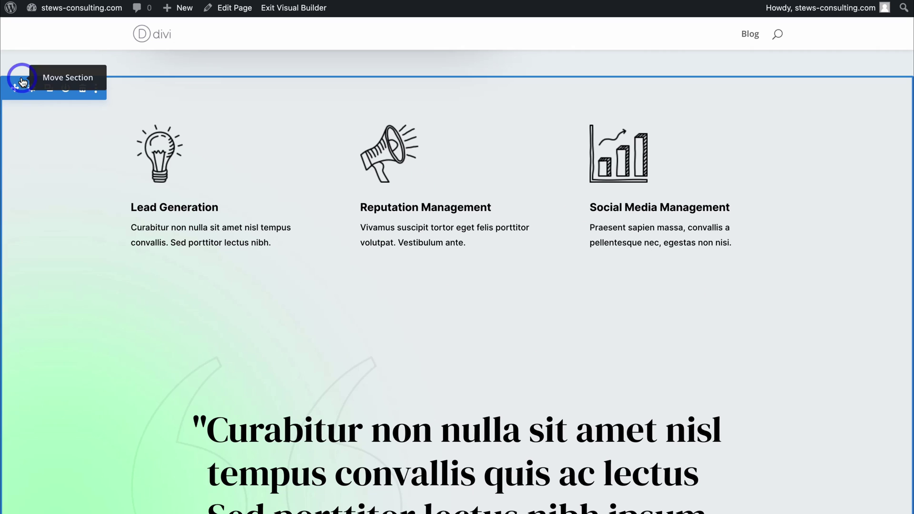
click(66, 88)
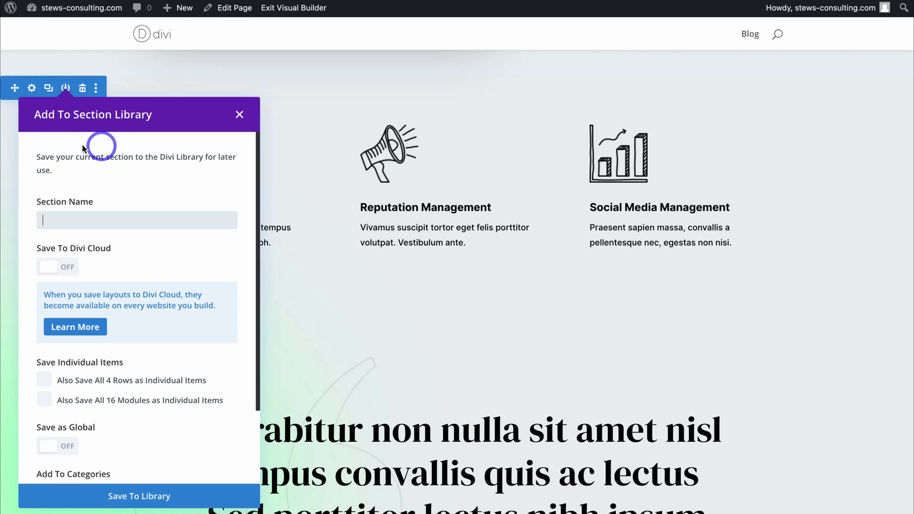
click(239, 114)
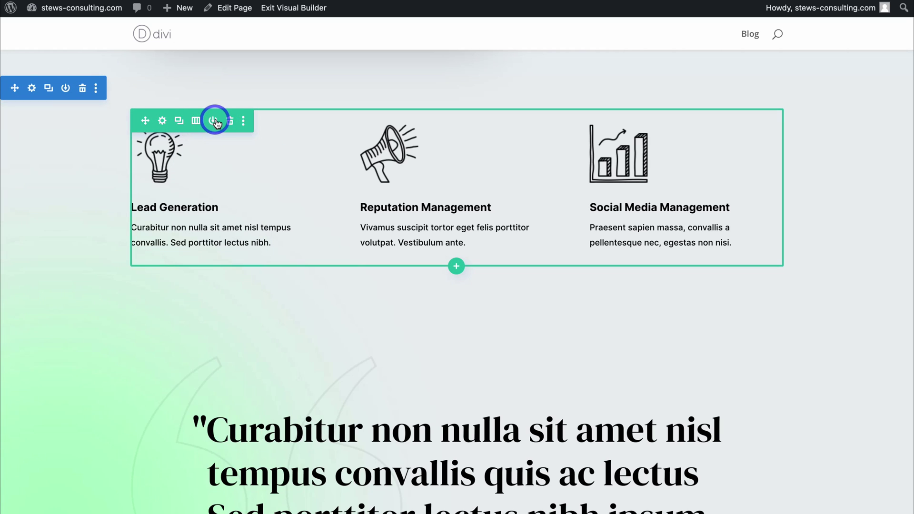
click(214, 121)
click(311, 147)
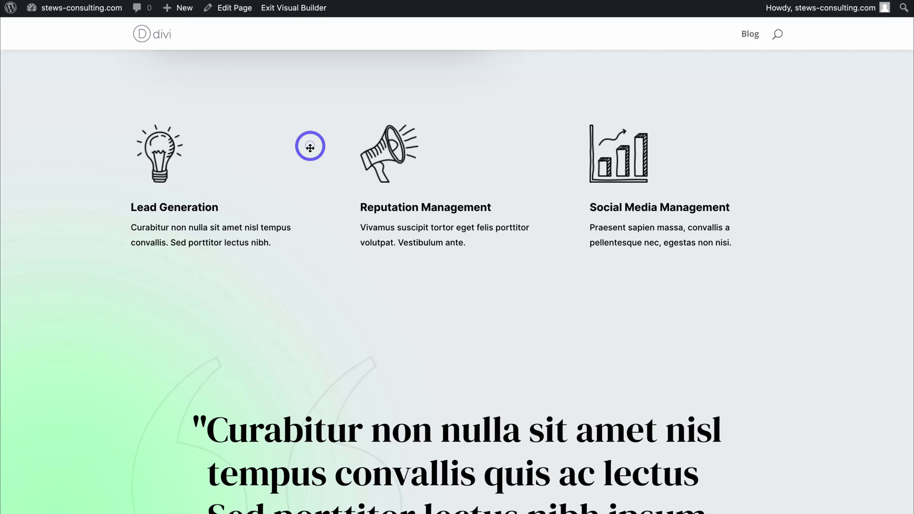
click(470, 156)
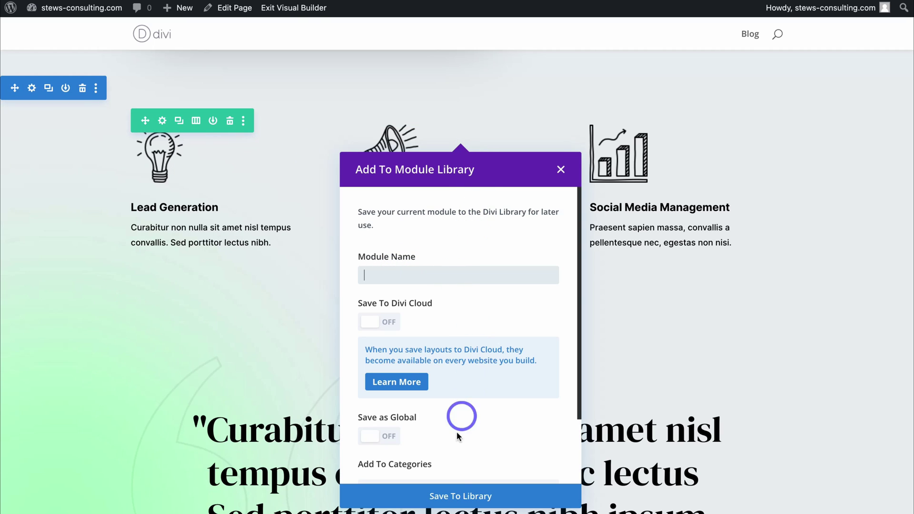
click(561, 169)
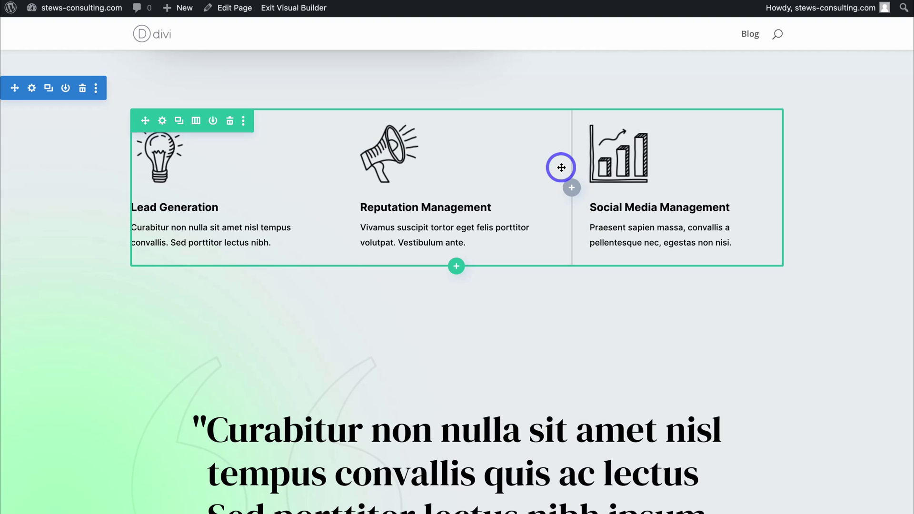
- Create a new WordPress page
scroll(561, 167, up, 10)
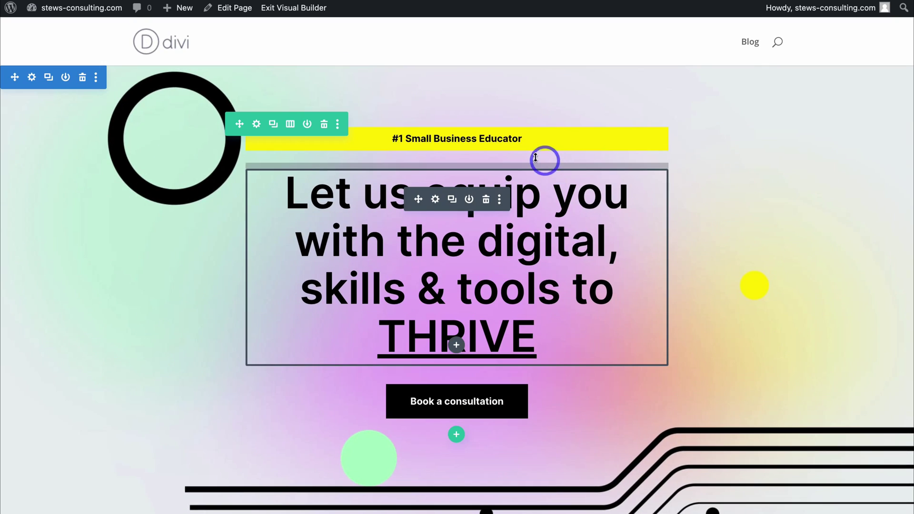
mouse_move(170, 10)
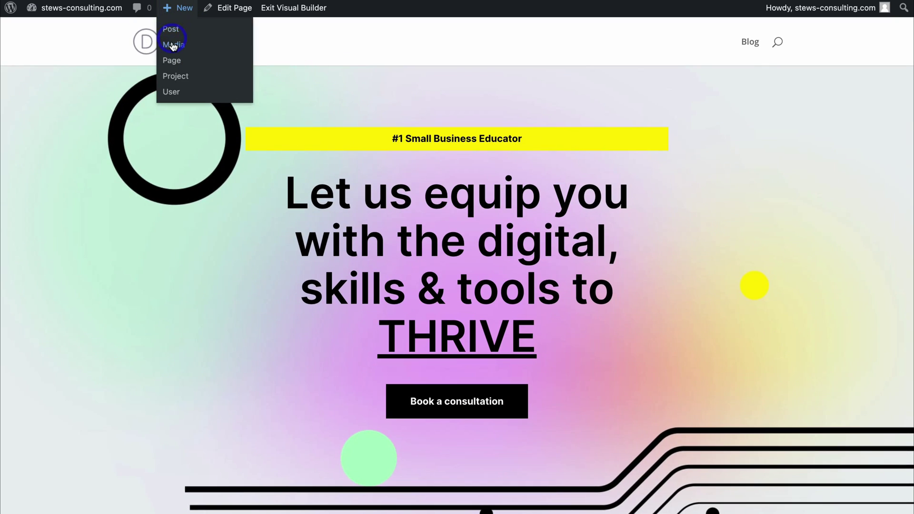
click(199, 66)
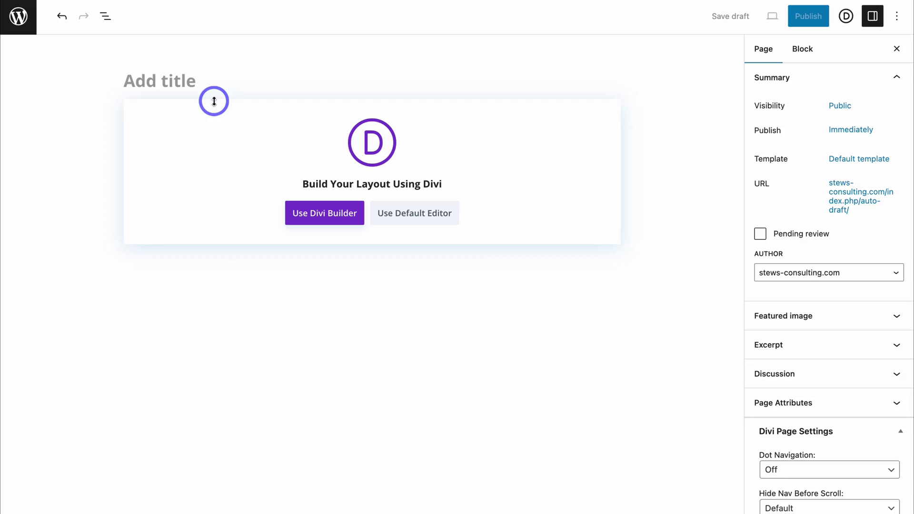
- Title the new page About, switch it to the Divi Builder and browse the premade layouts
text(About)
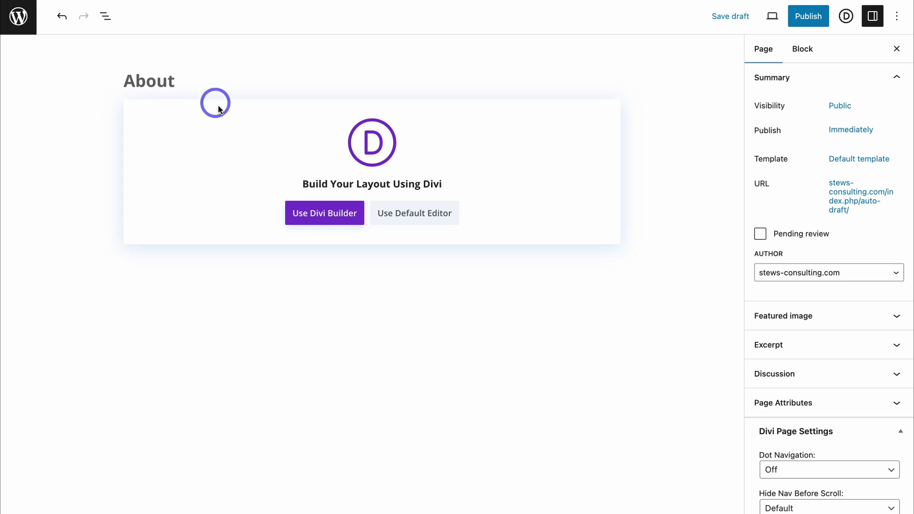
click(323, 215)
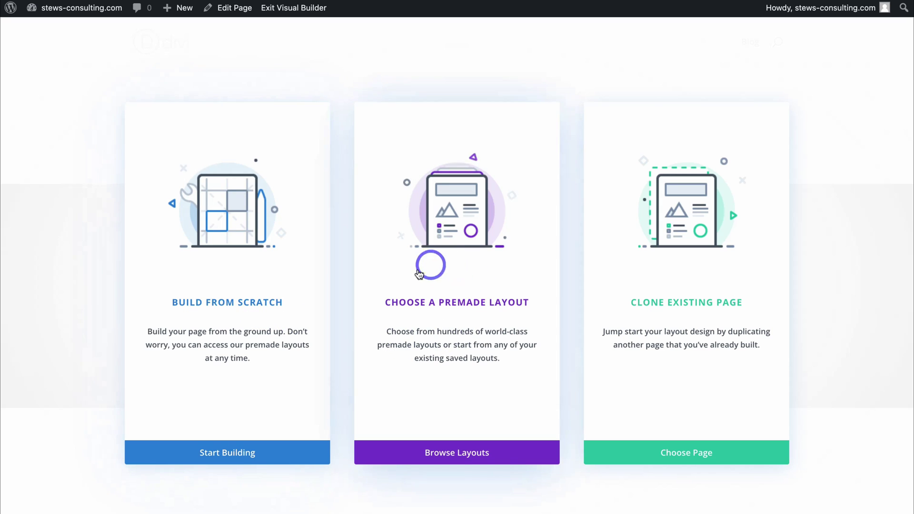
click(471, 451)
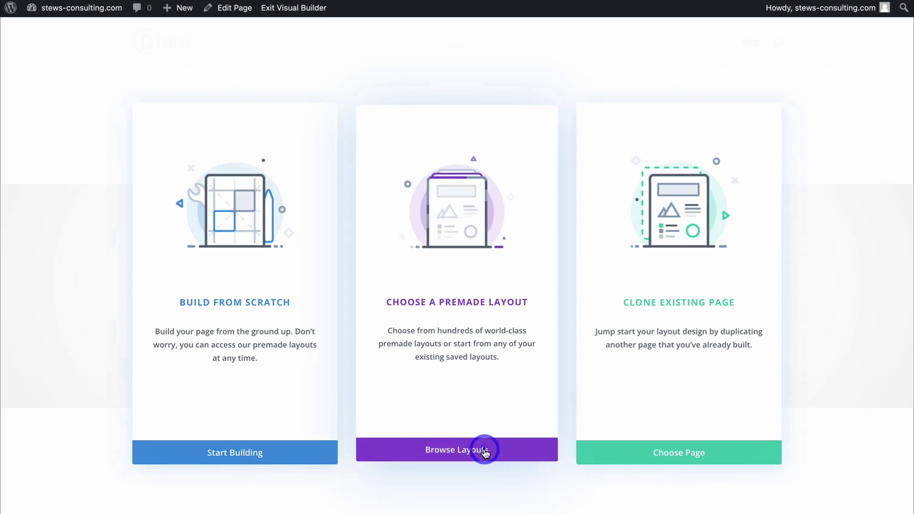
- Load the About page layout of the Social Media Consultant pack from the Business category
click(55, 243)
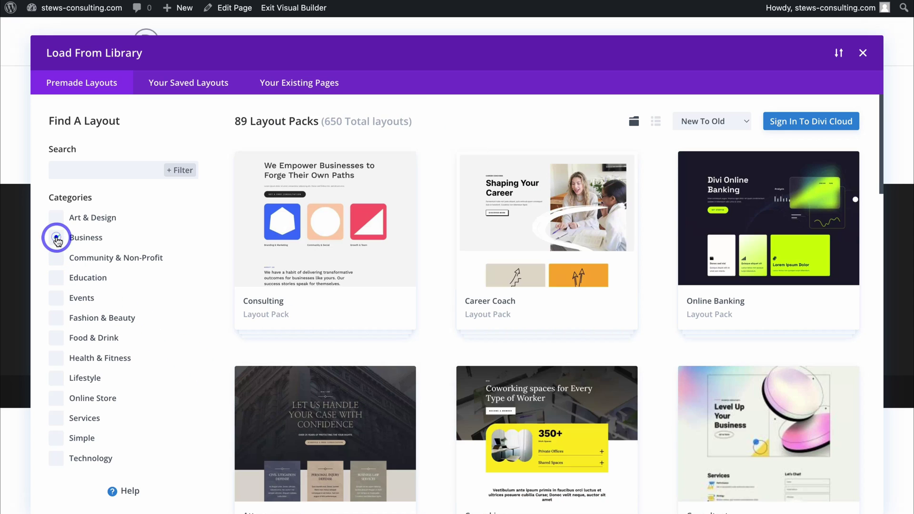
scroll(357, 281, down, 6)
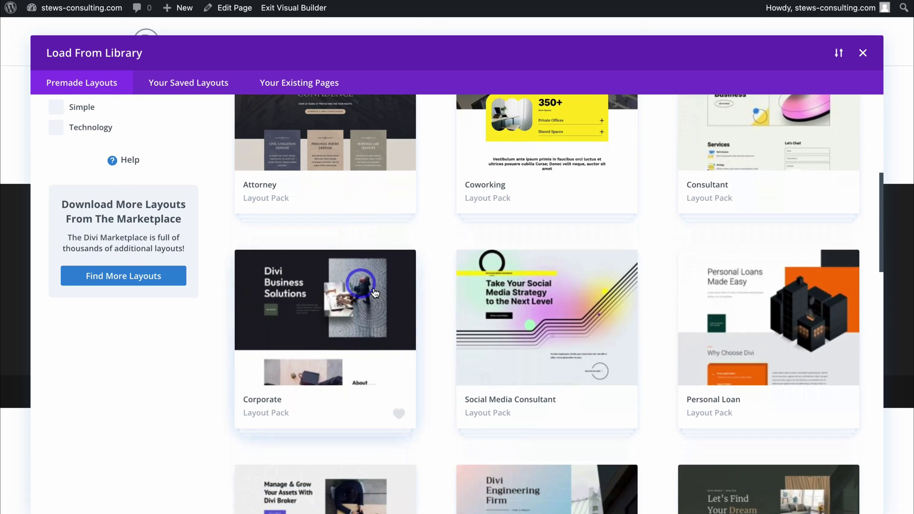
click(554, 339)
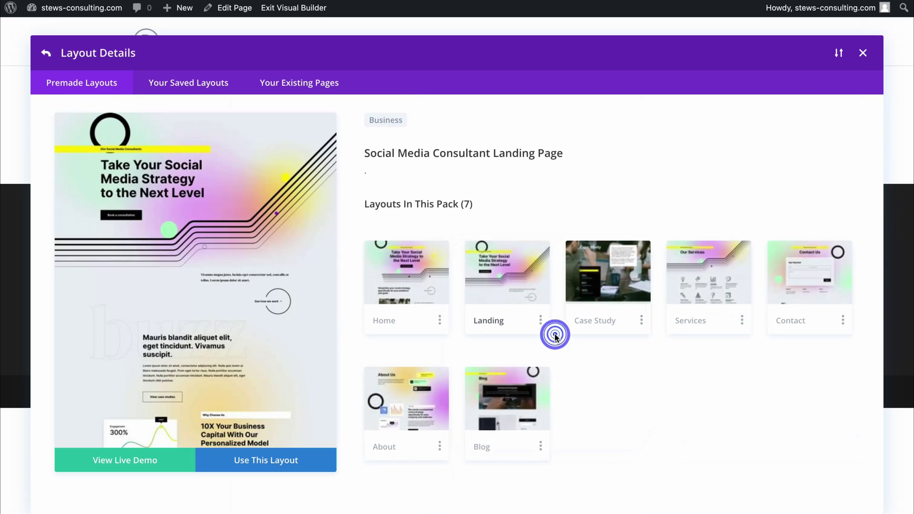
click(416, 409)
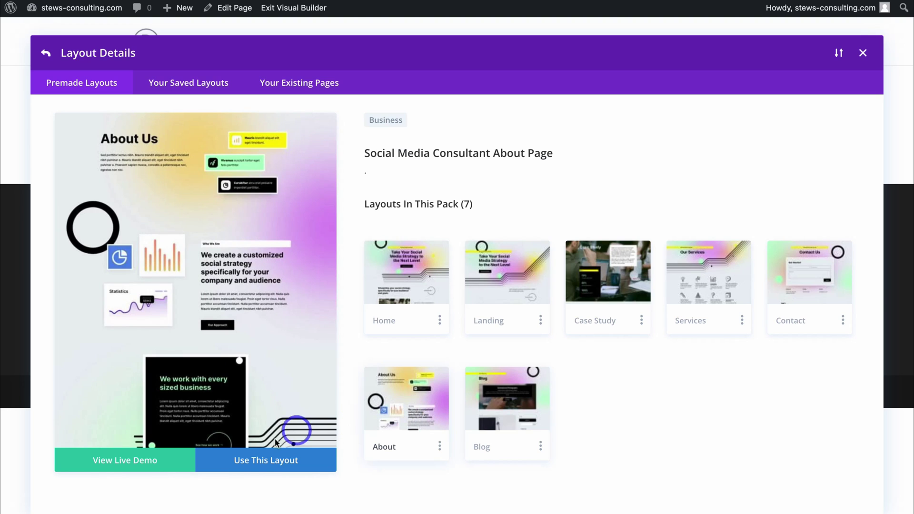
click(227, 467)
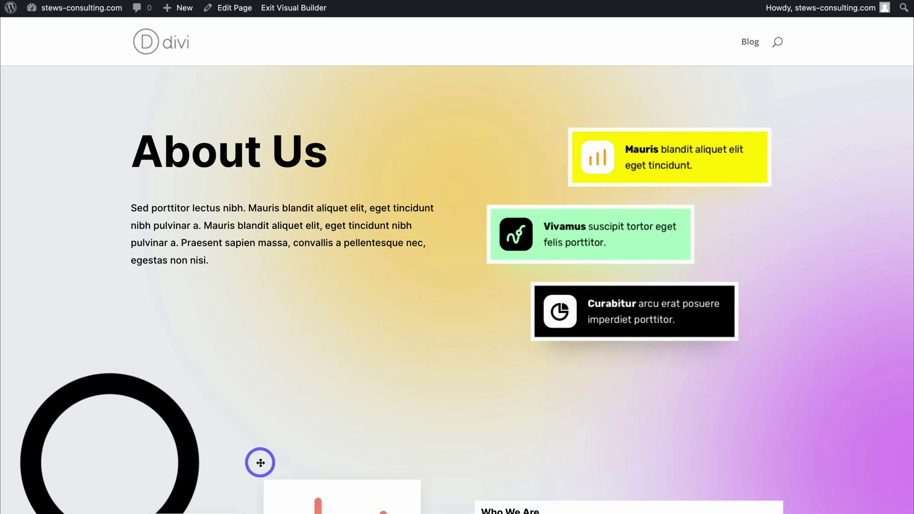
- Insert a regular section below the Our Approach section, with a two-column row whose left column is narrower than the right
scroll(343, 306, down, 8)
scroll(343, 306, down, 10)
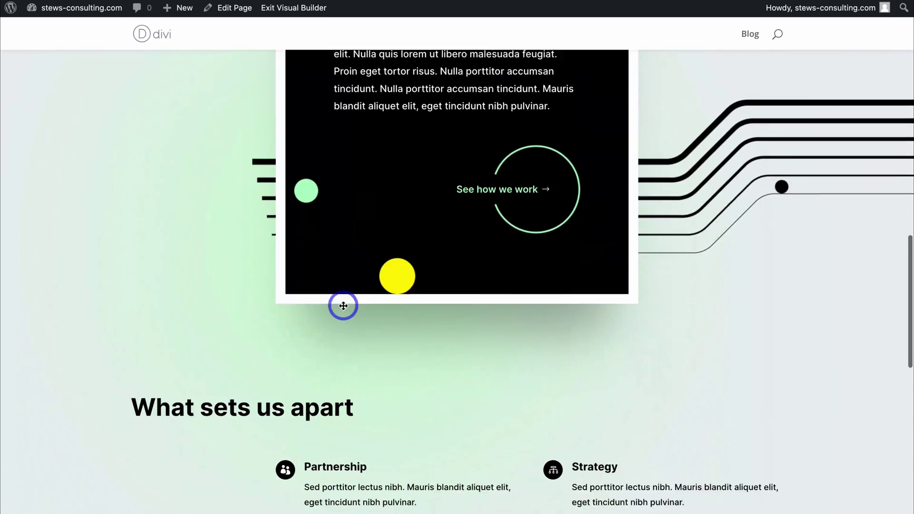
scroll(341, 305, up, 15)
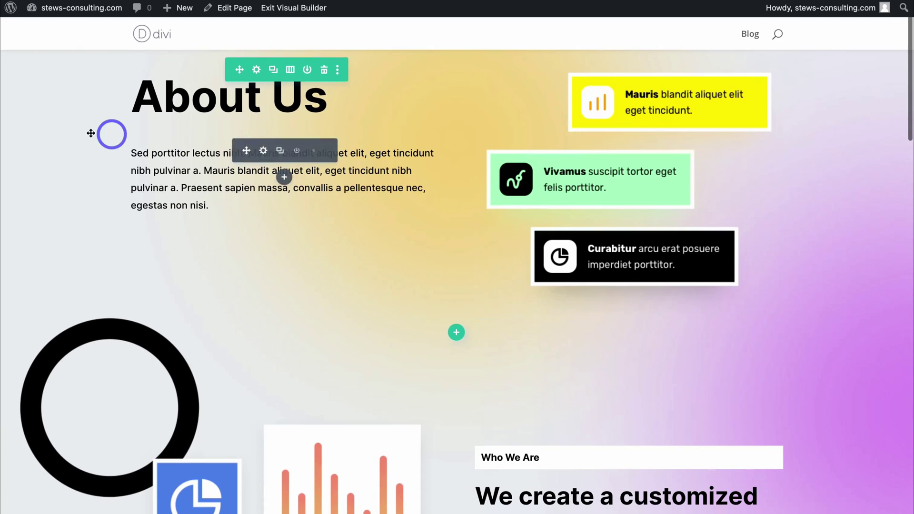
scroll(4, 138, down, 9)
scroll(4, 142, down, 5)
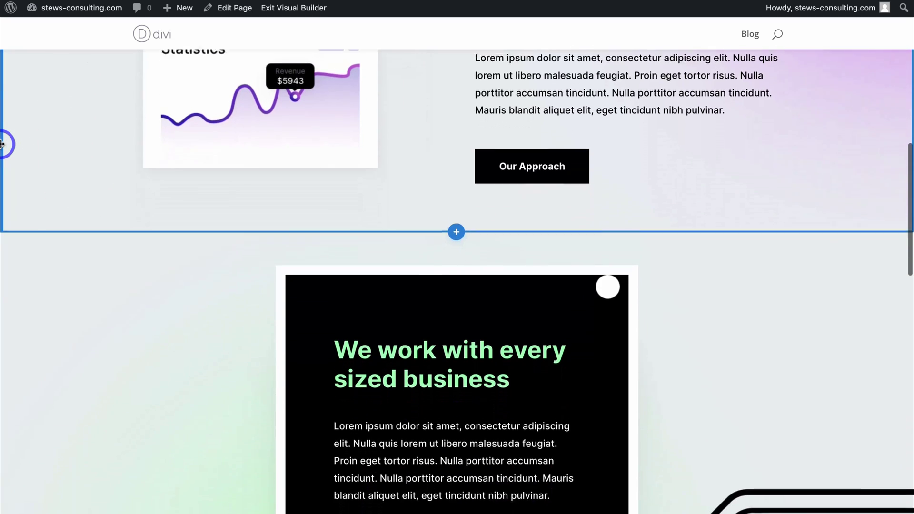
click(457, 199)
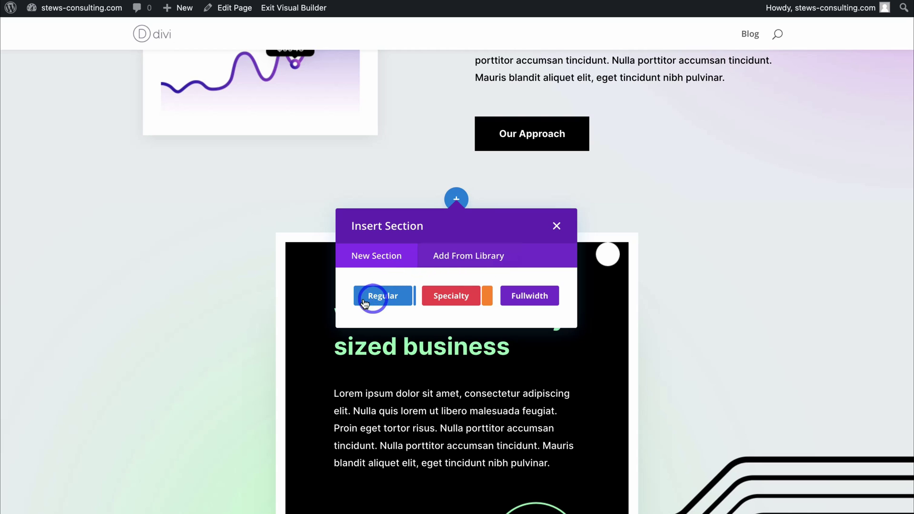
click(381, 298)
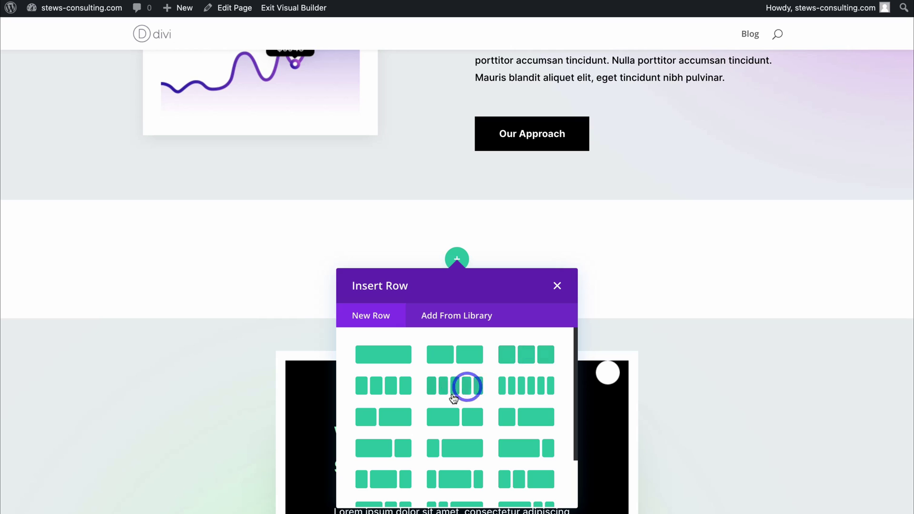
click(381, 416)
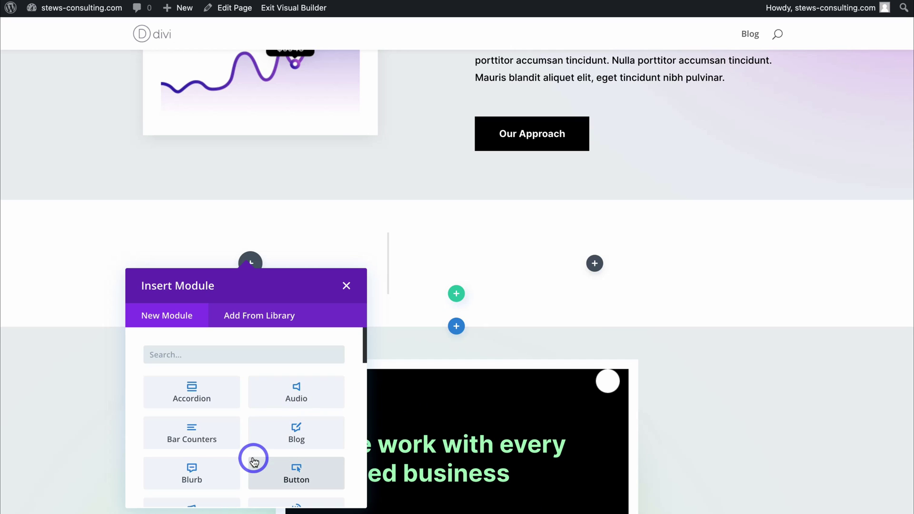
- Add a Blurb module with its default title and body text to the left column of the new row
scroll(193, 452, down, 1)
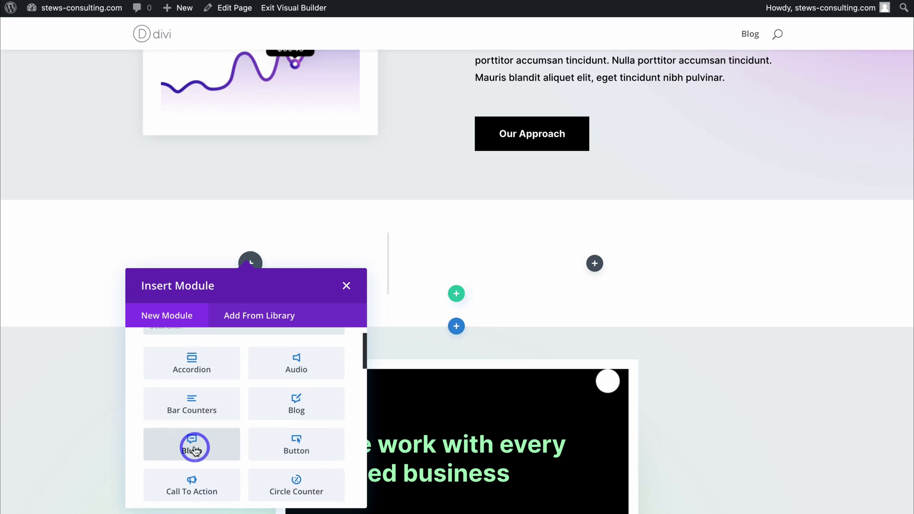
click(194, 449)
scroll(205, 367, down, 3)
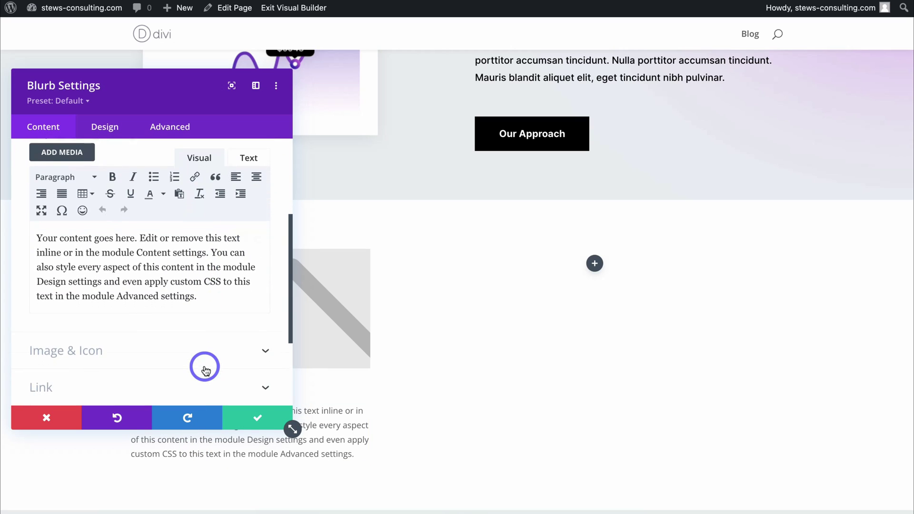
scroll(204, 367, up, 2)
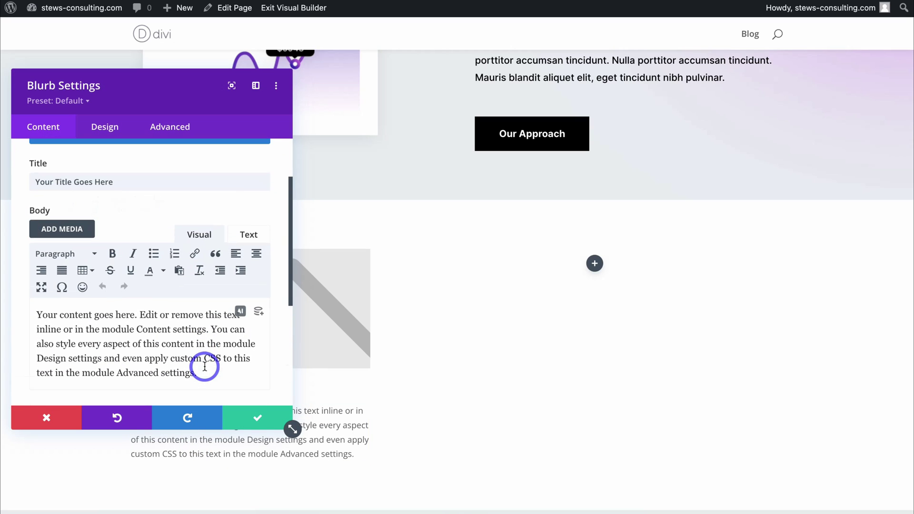
click(251, 421)
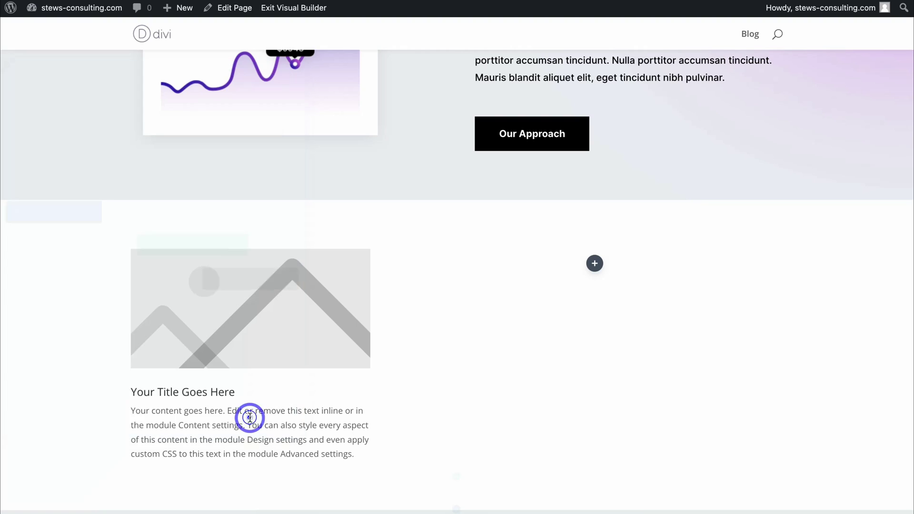
- Add a Video module with the default video to the right column of the new row
click(593, 266)
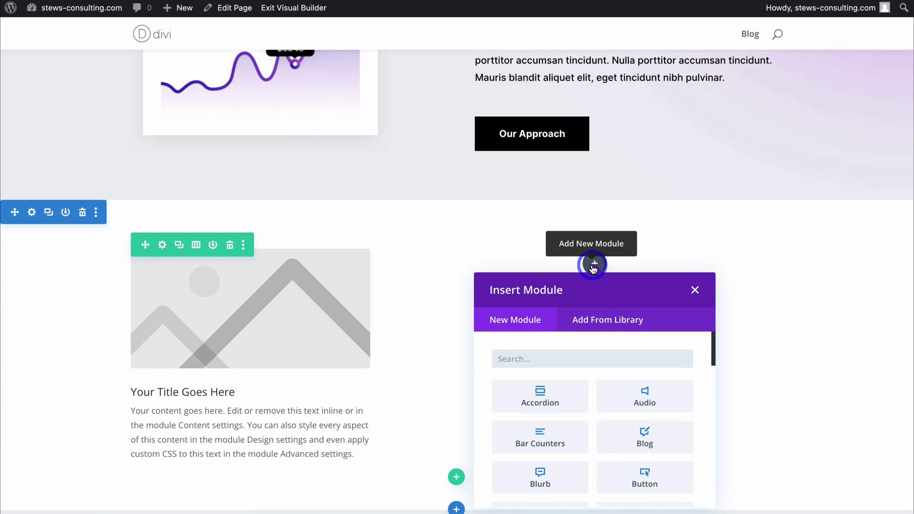
text(vi)
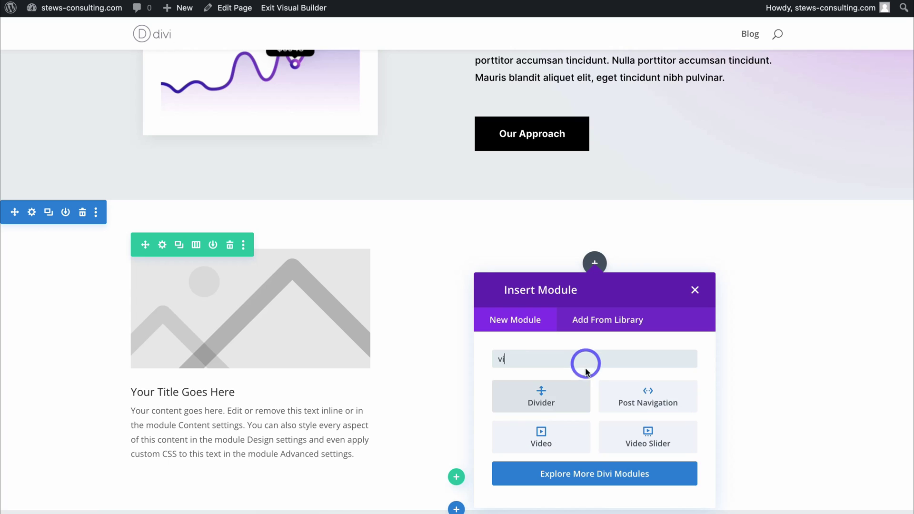
click(562, 431)
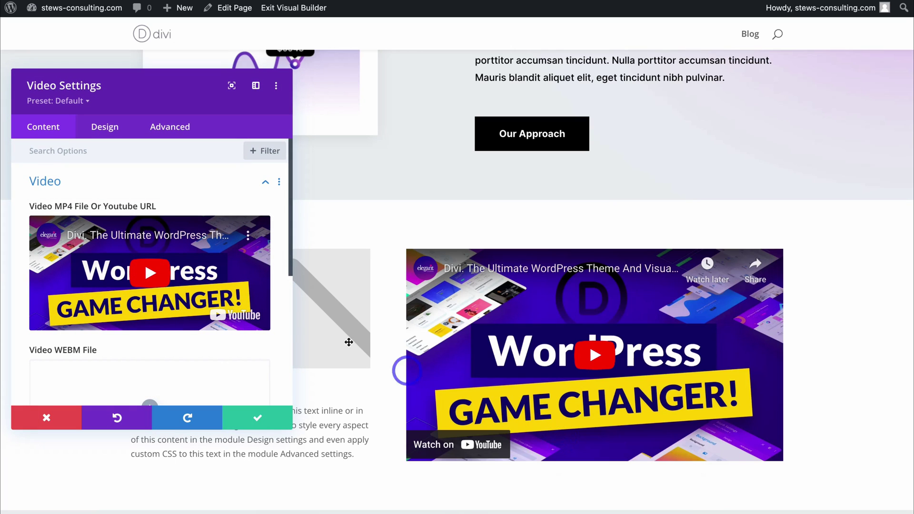
click(256, 417)
- Set the new section's background color to light grey #d1d1d1
click(31, 217)
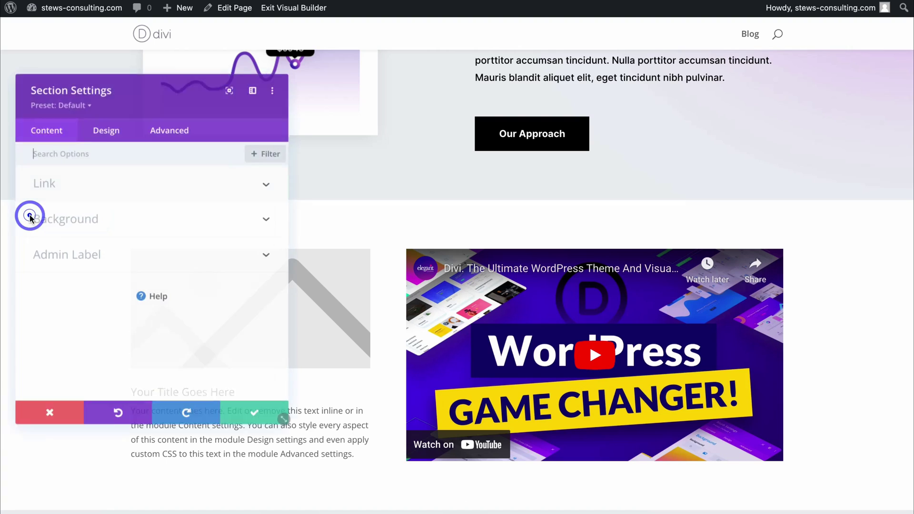
click(71, 213)
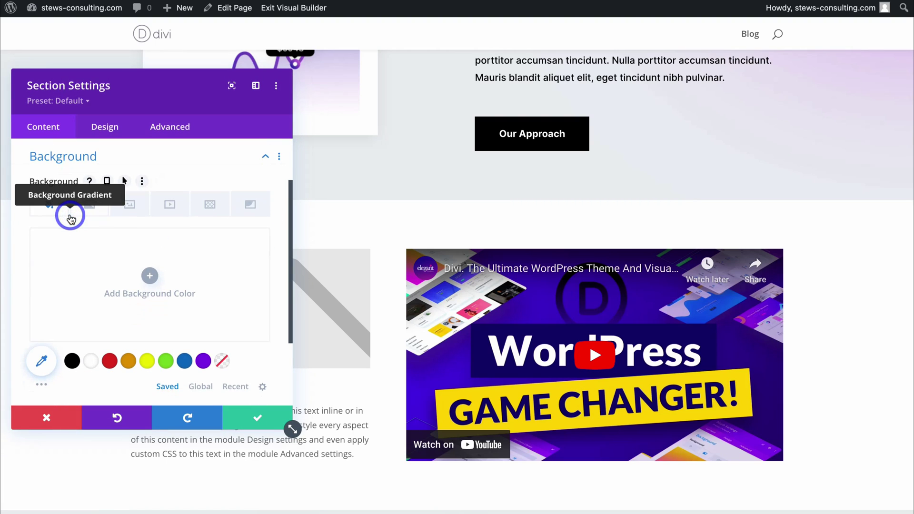
click(150, 276)
drag(151, 278, 131, 247)
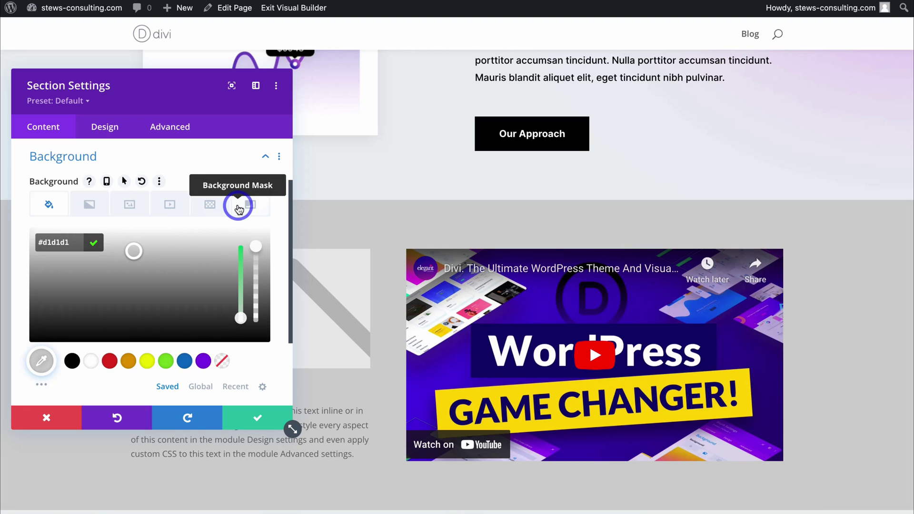
click(259, 421)
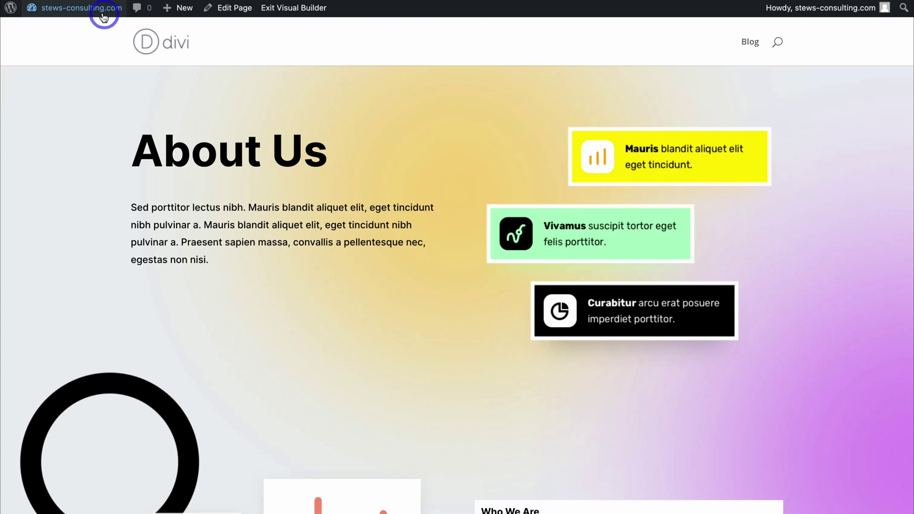
- Upload the Stews Consulting Logo wide file as the website logo in the Divi theme options and save the changes
click(97, 15)
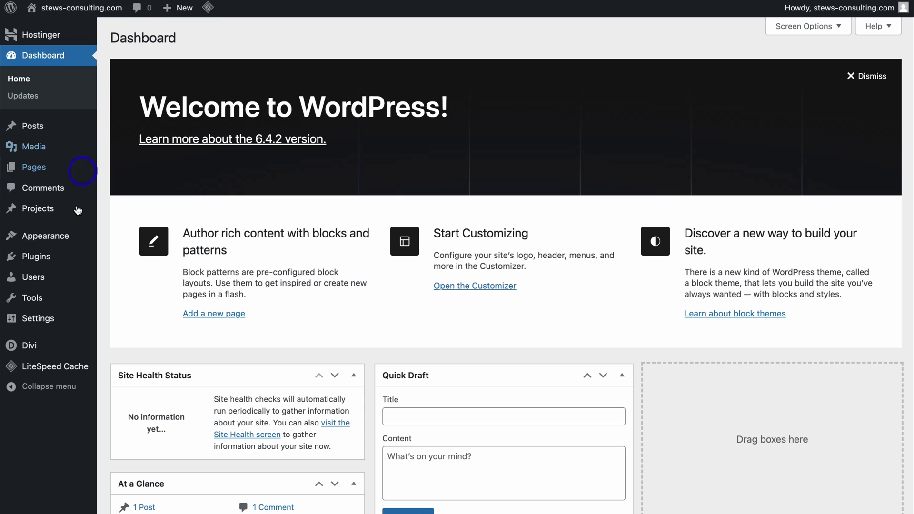
click(62, 342)
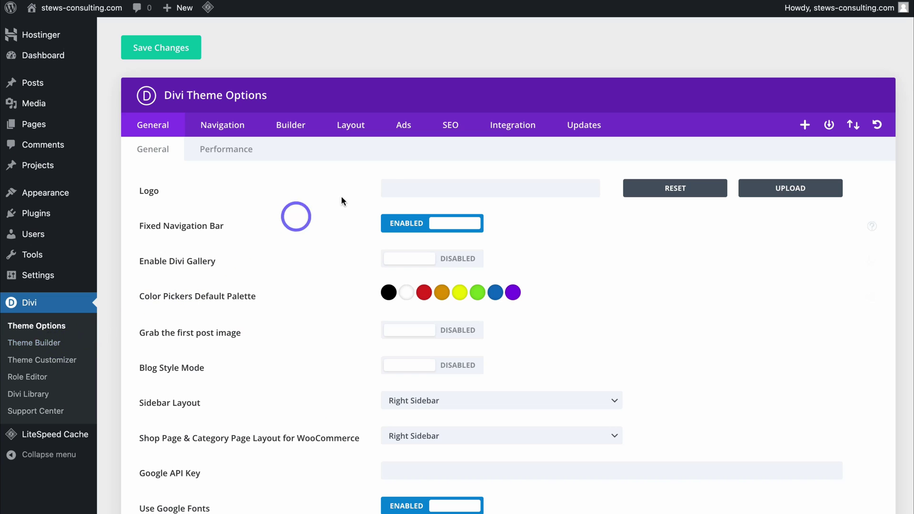
click(769, 188)
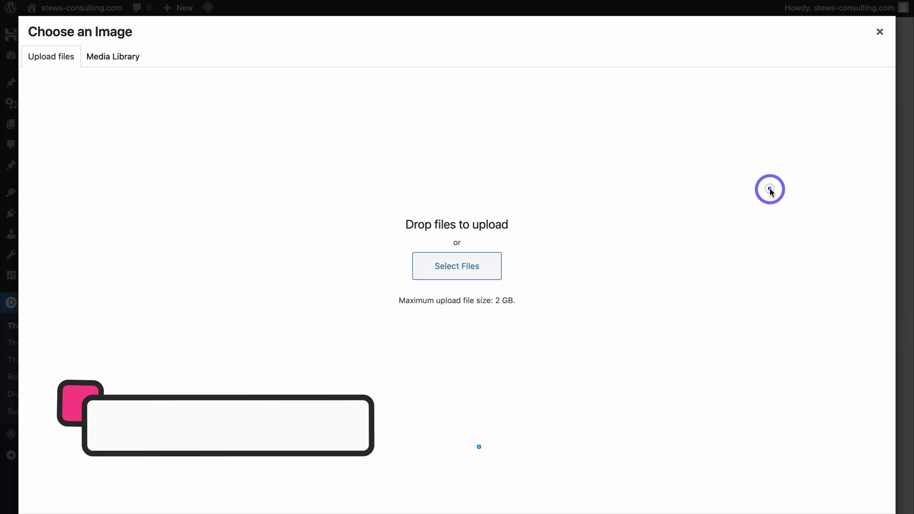
click(460, 267)
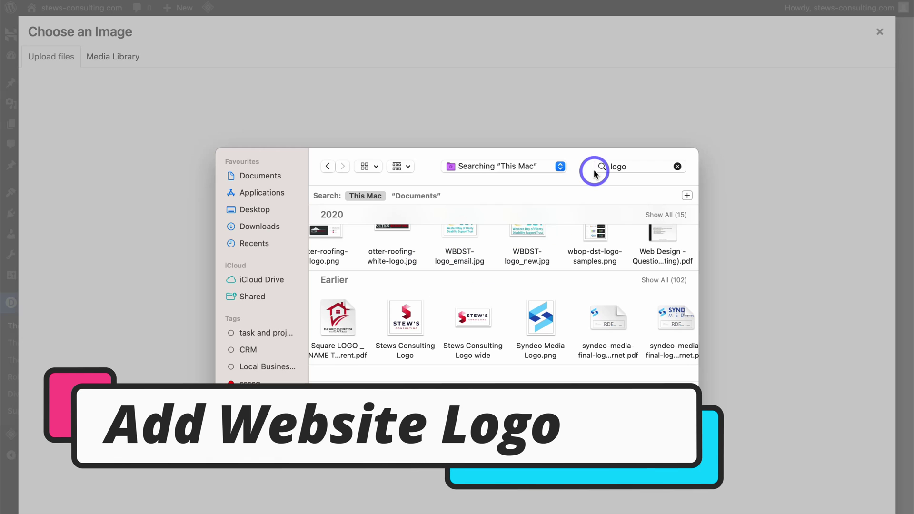
click(484, 299)
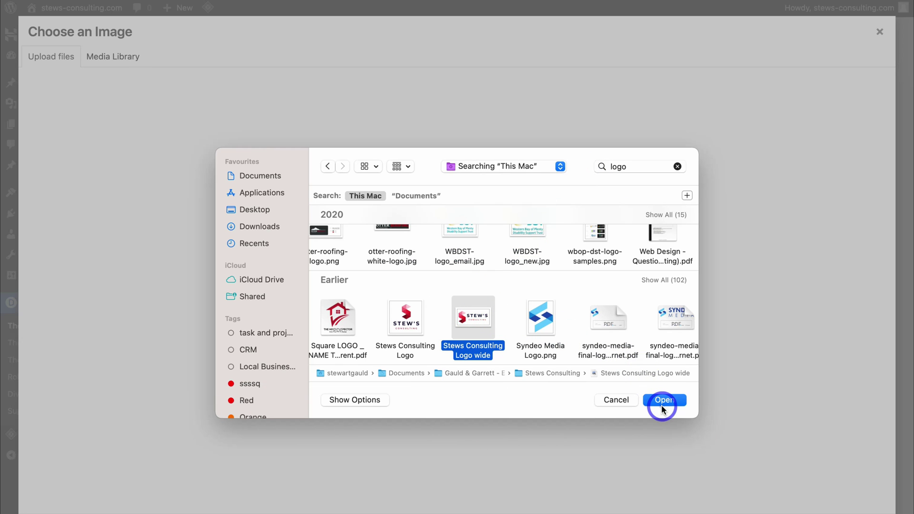
click(665, 400)
click(857, 494)
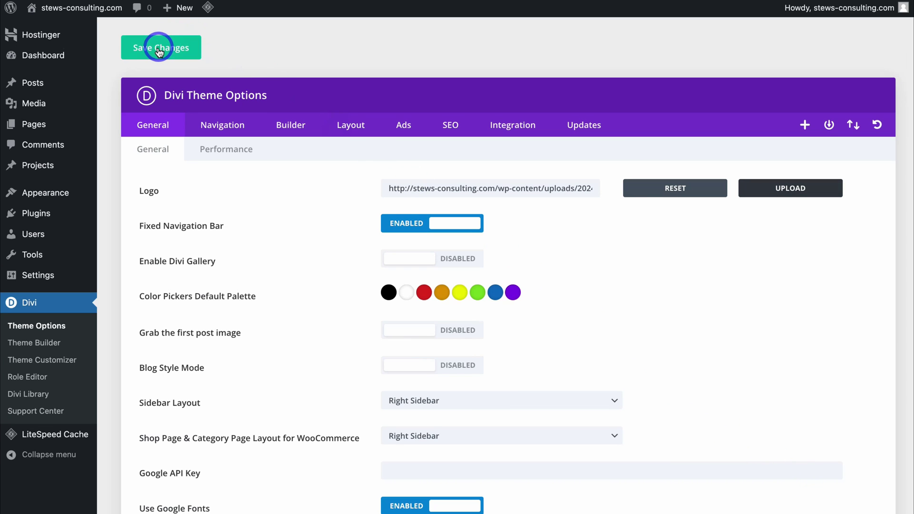
click(162, 50)
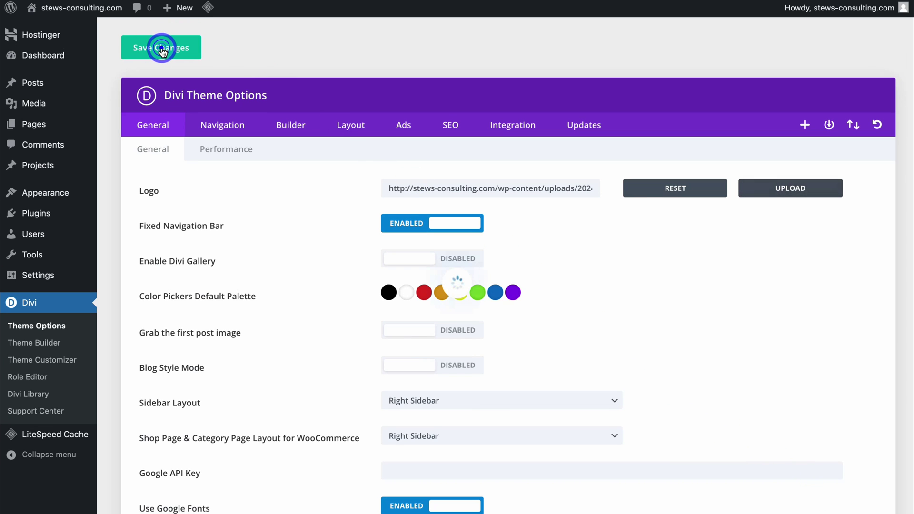
- Check the logo on the website's front page and return to the dashboard's appearance options
click(68, 8)
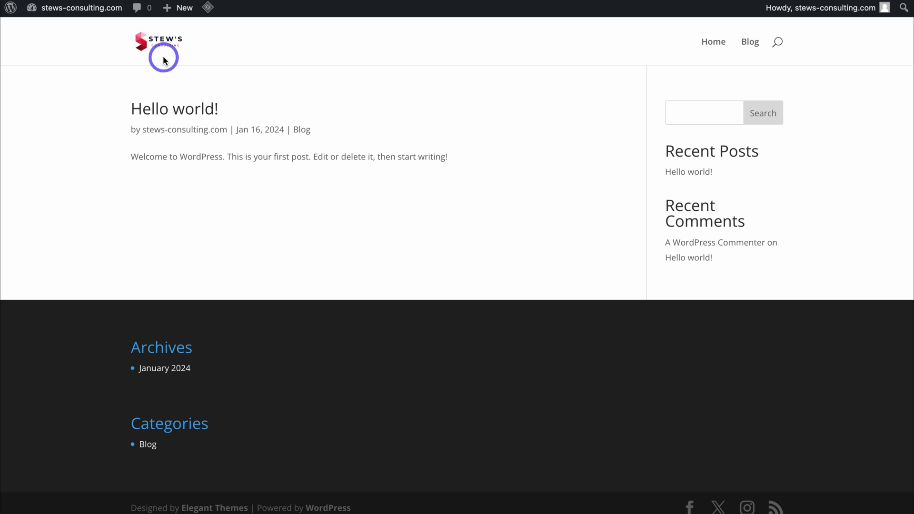
click(84, 13)
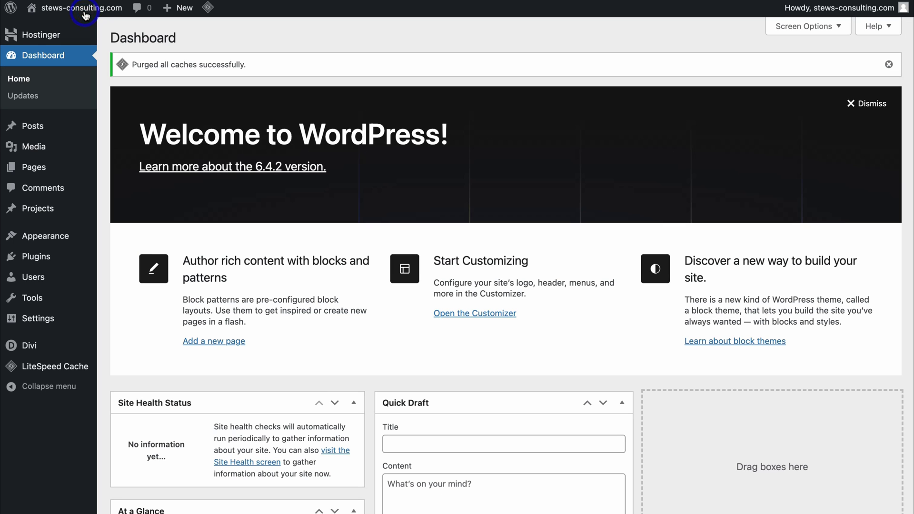
mouse_move(59, 239)
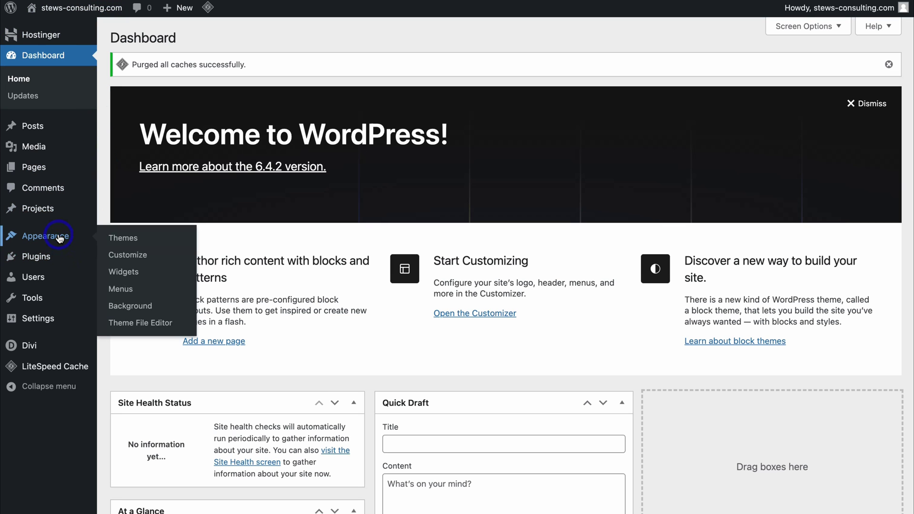
- Set the primary menu bar's logo max height to 95 in the theme customizer, publish the change and close the customizer
click(136, 256)
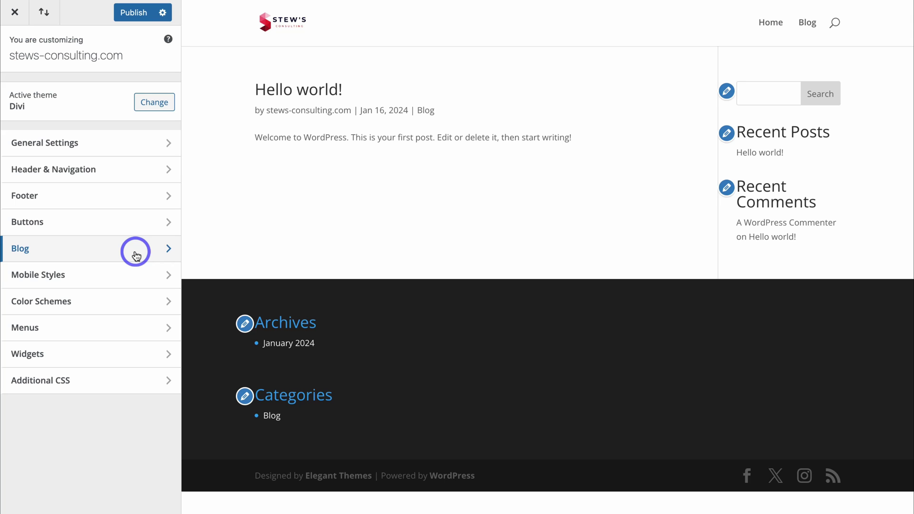
click(117, 174)
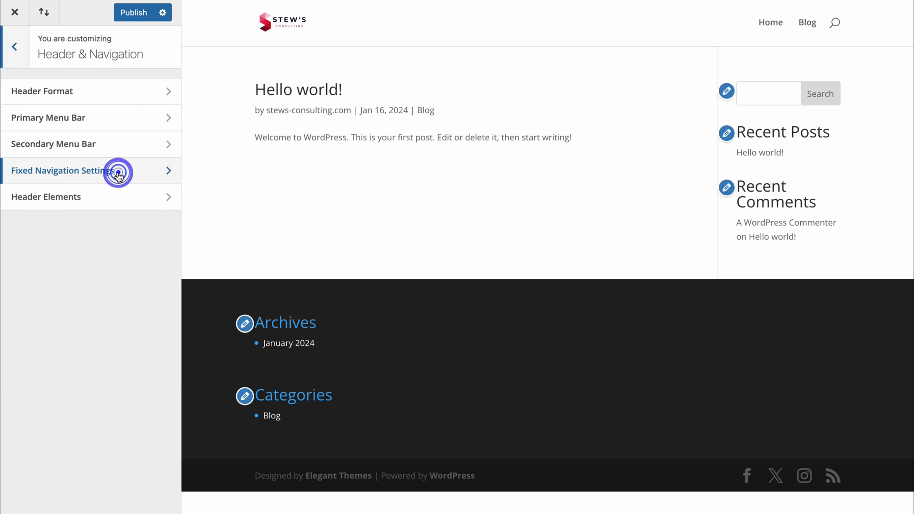
click(119, 119)
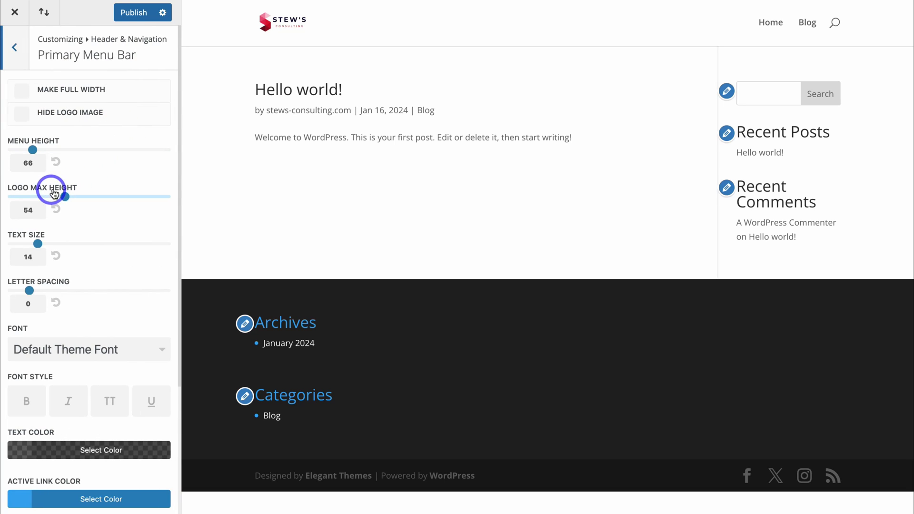
drag(64, 196, 156, 199)
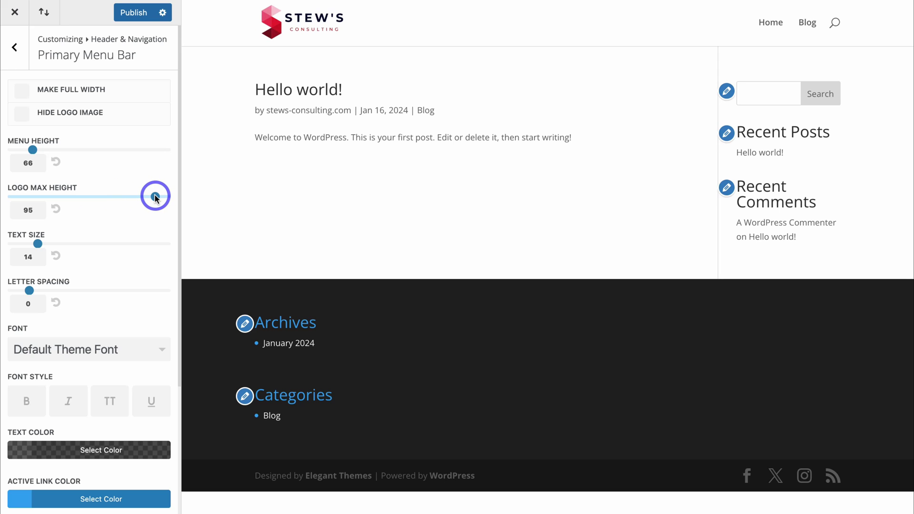
click(133, 13)
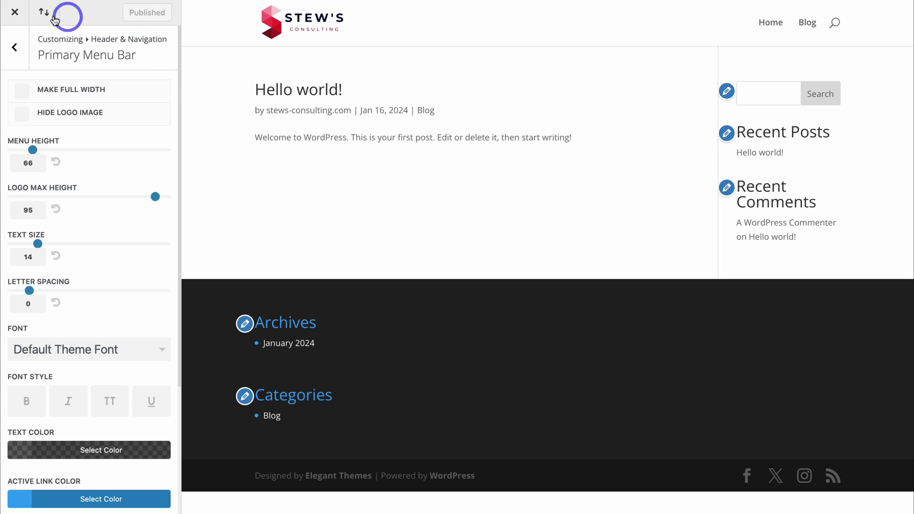
click(14, 12)
- Create a navigation menu named Primary Menu and assign it to the Primary Menu display location
mouse_move(48, 241)
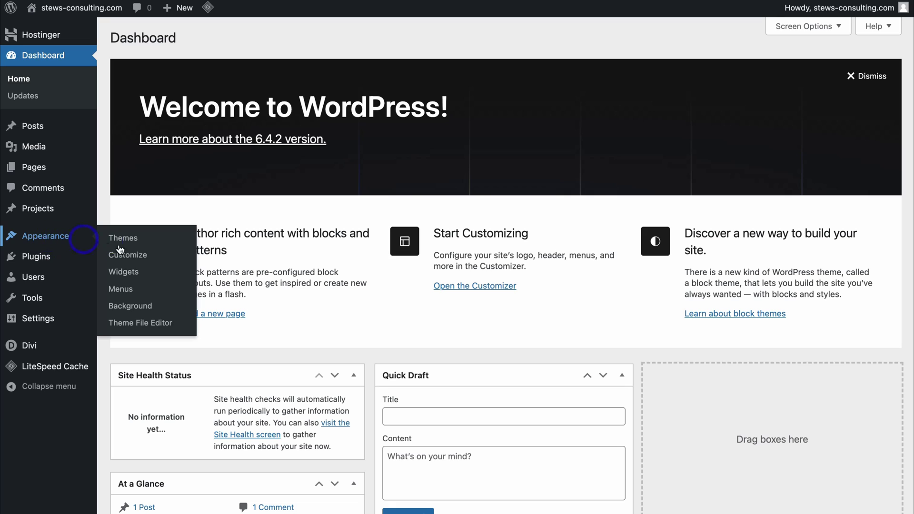
click(129, 292)
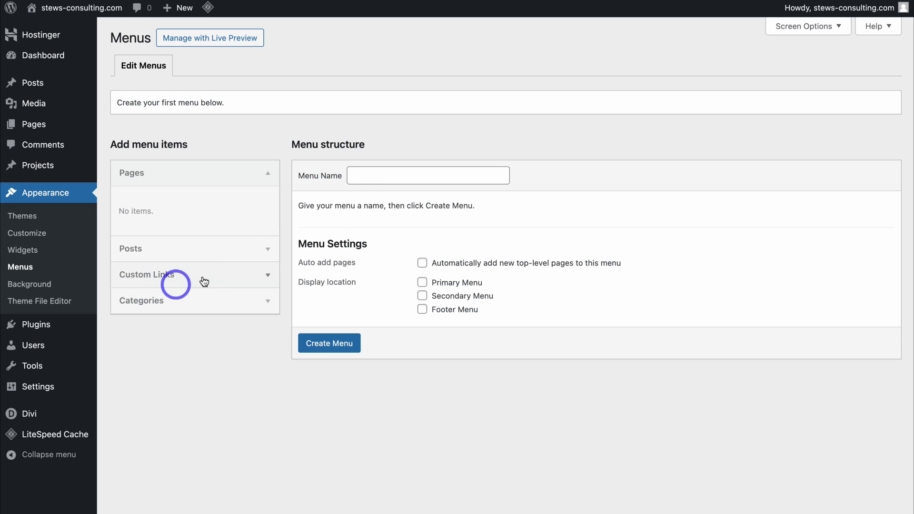
click(370, 177)
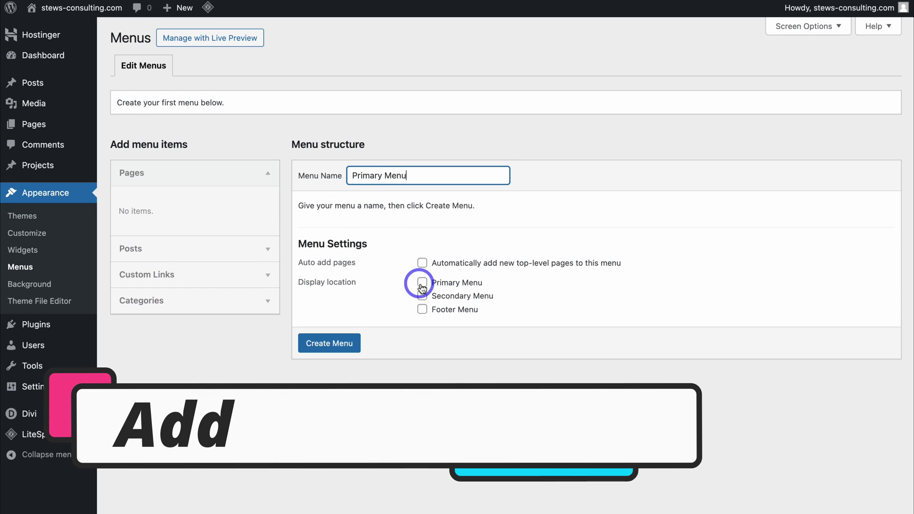
click(421, 283)
click(321, 342)
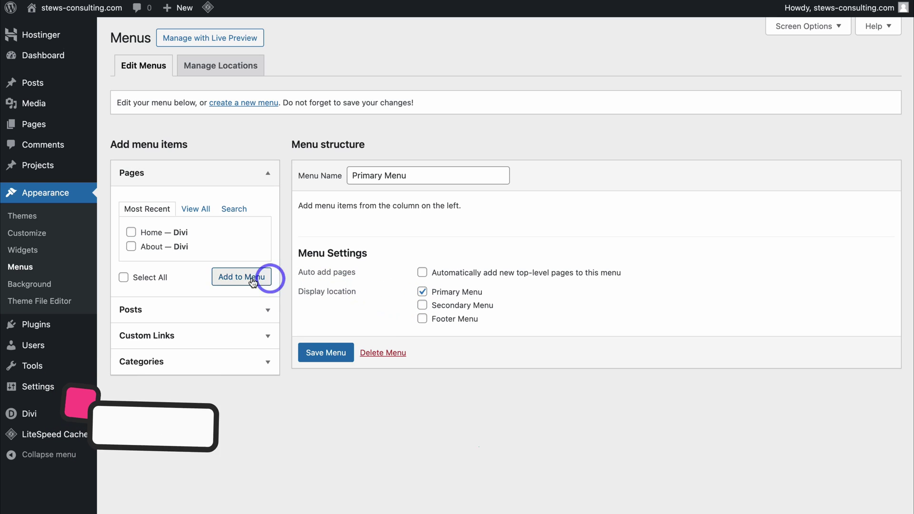
- Add the Home and About pages to the Primary Menu, with Home listed first, and save the menu
click(131, 231)
click(131, 246)
click(232, 278)
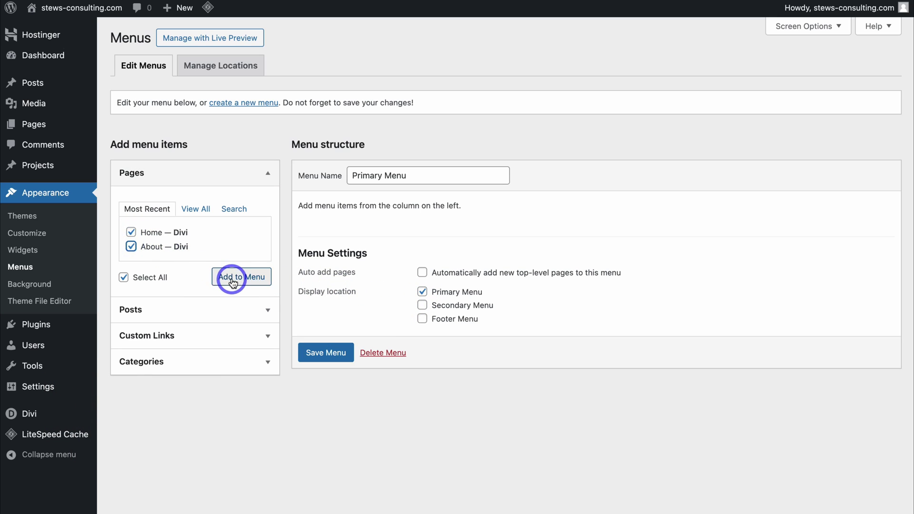
drag(310, 264, 371, 314)
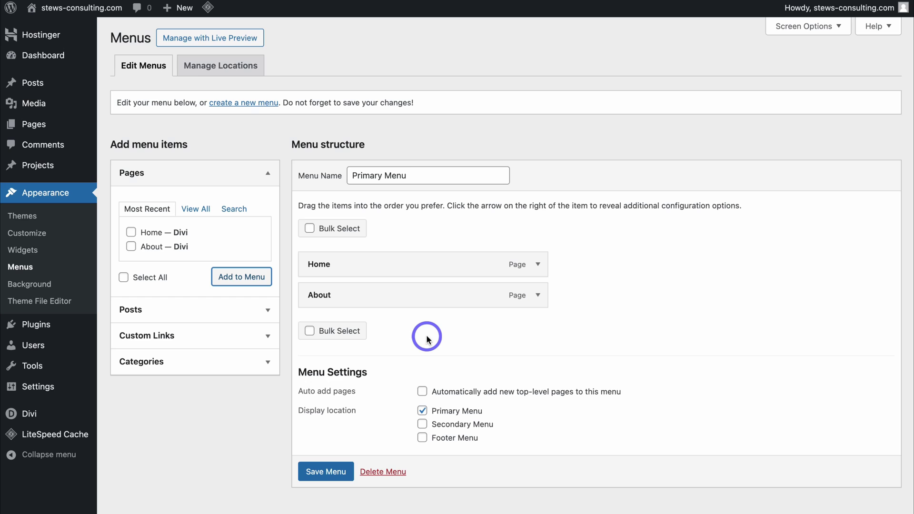
click(327, 472)
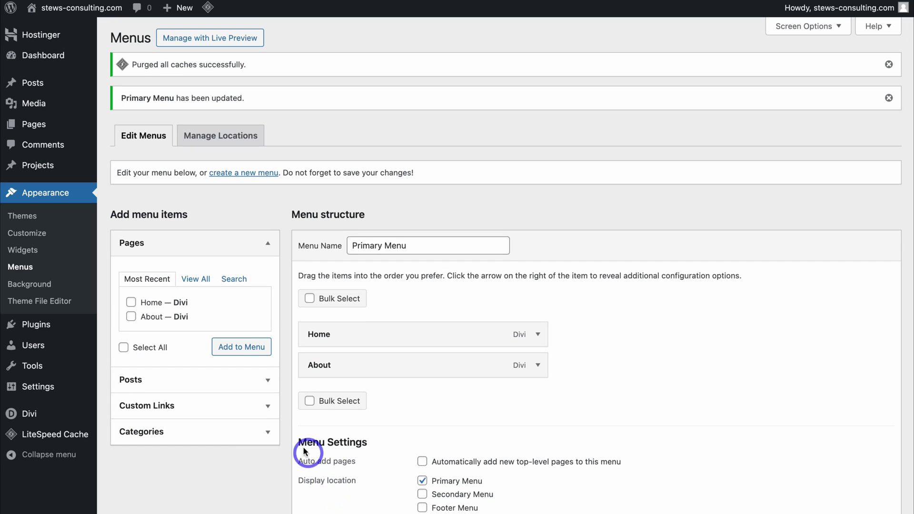
- Set the site's homepage to display the static page Home in the reading settings and save the changes
mouse_move(45, 389)
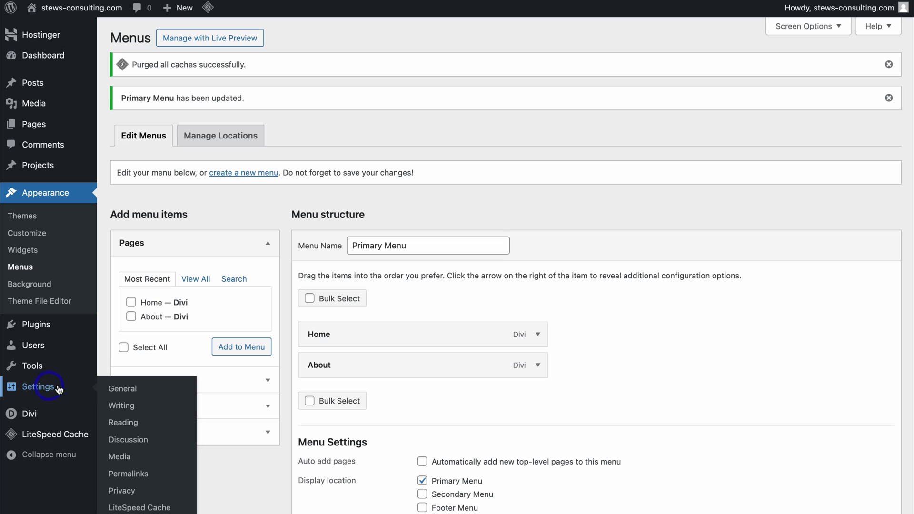
click(152, 425)
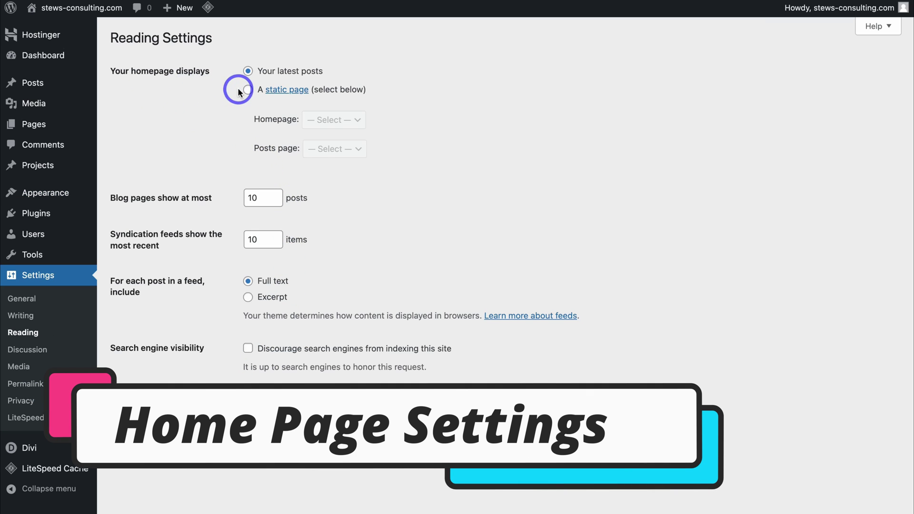
click(248, 91)
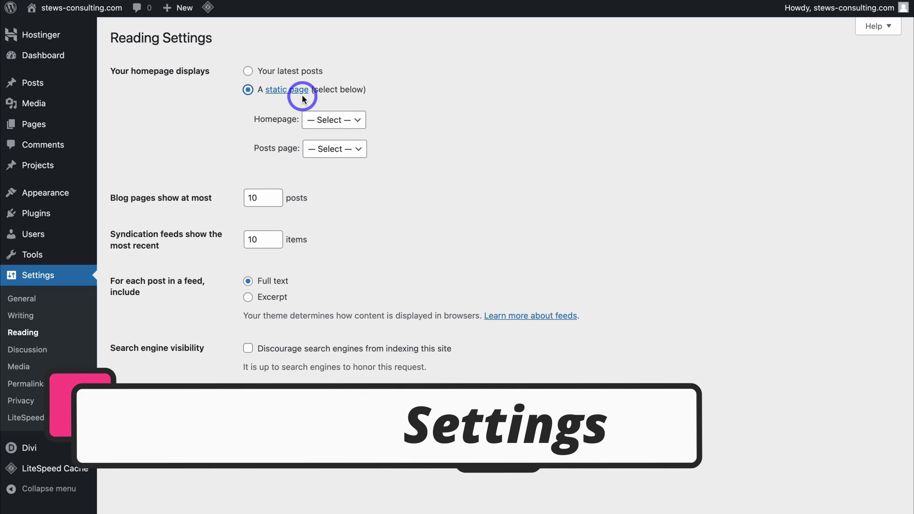
click(333, 120)
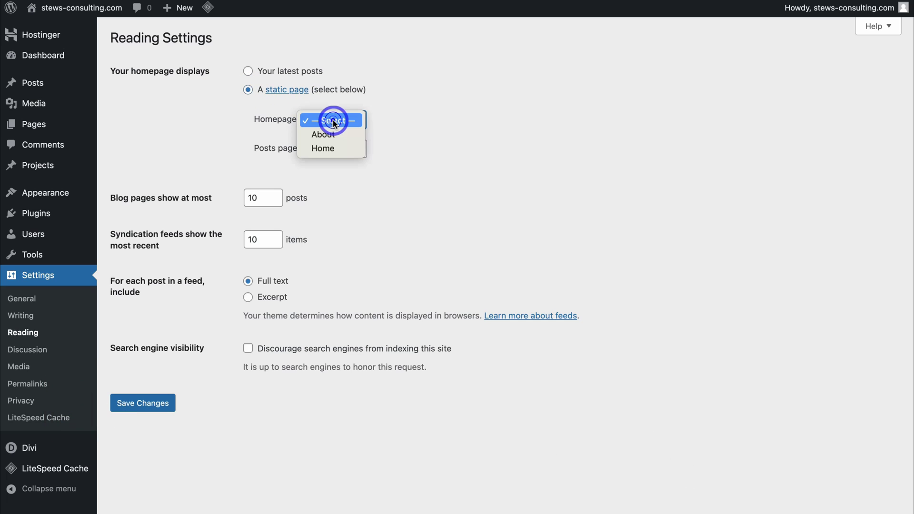
click(324, 148)
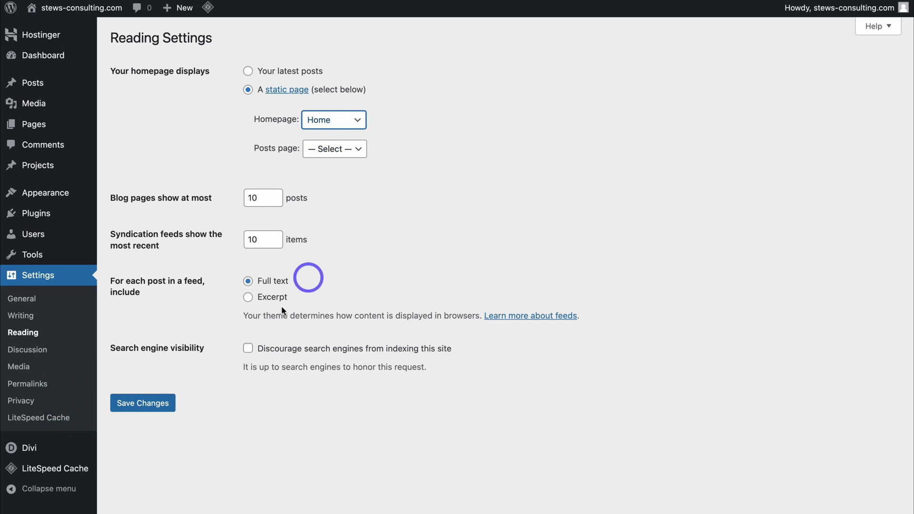
click(132, 410)
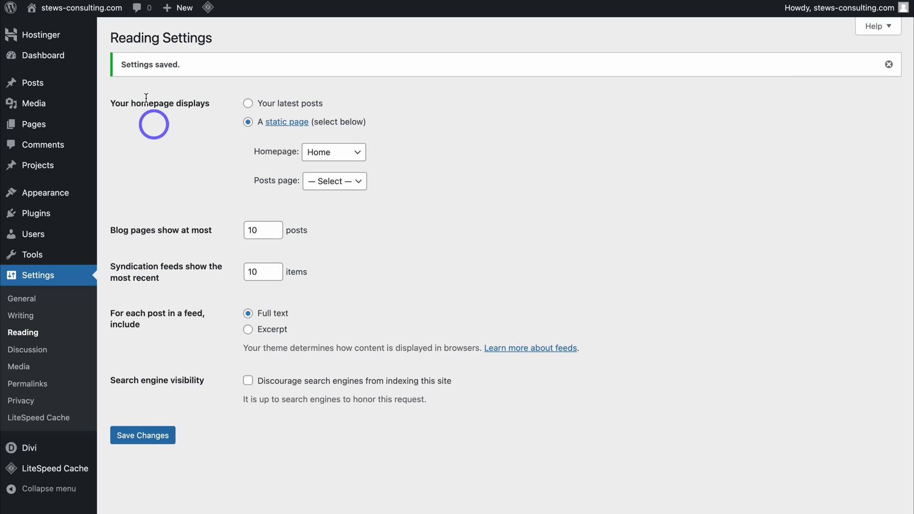
- View the live website and check the Home and About pages through the header menu links
click(73, 9)
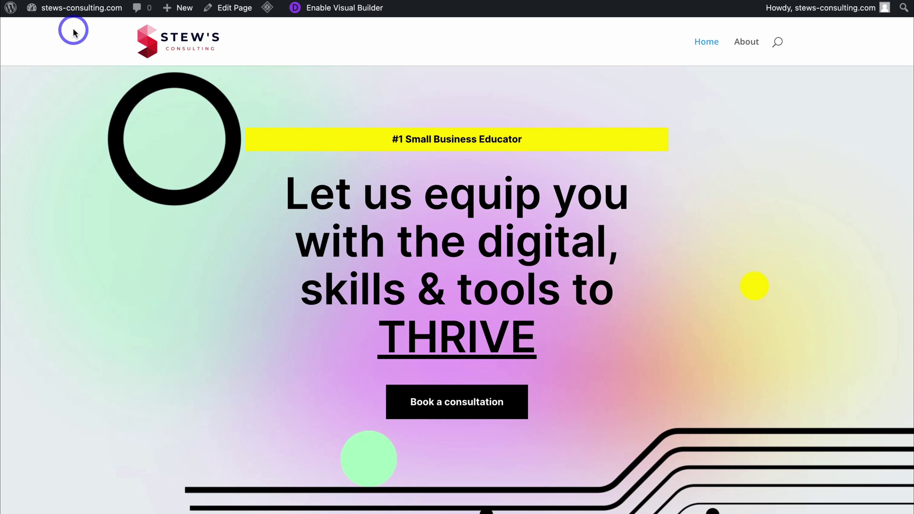
scroll(244, 168, down, 5)
scroll(245, 170, up, 5)
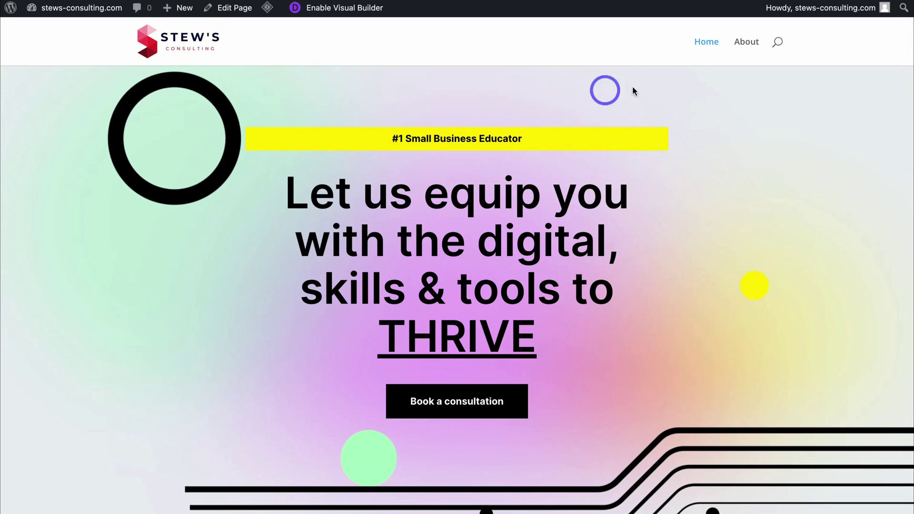
click(741, 47)
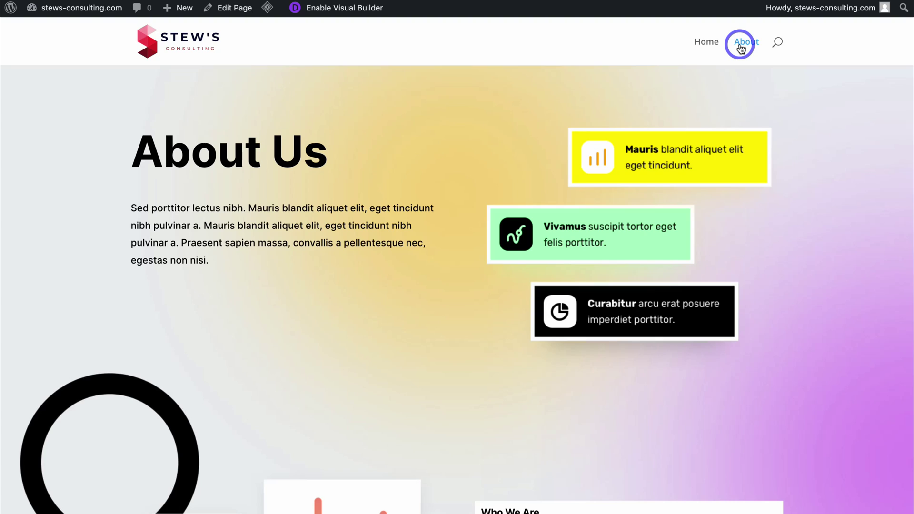
click(708, 44)
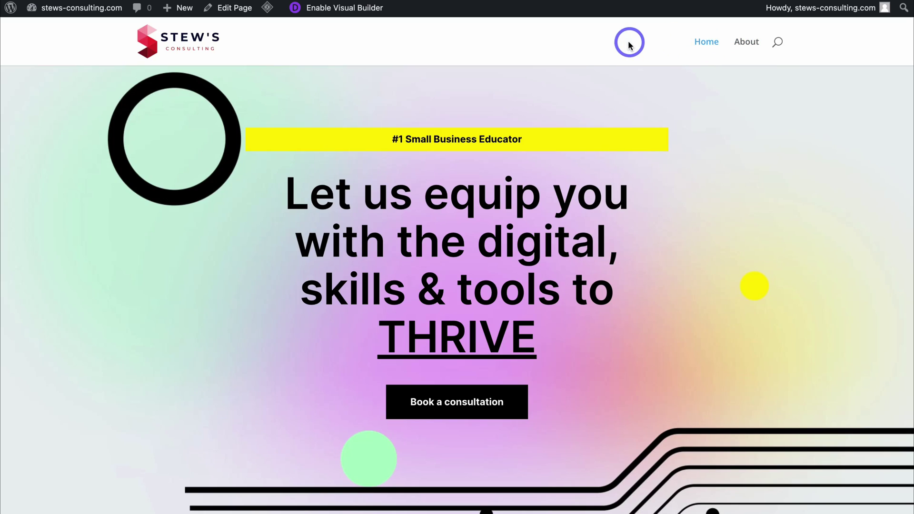
scroll(580, 103, down, 1)
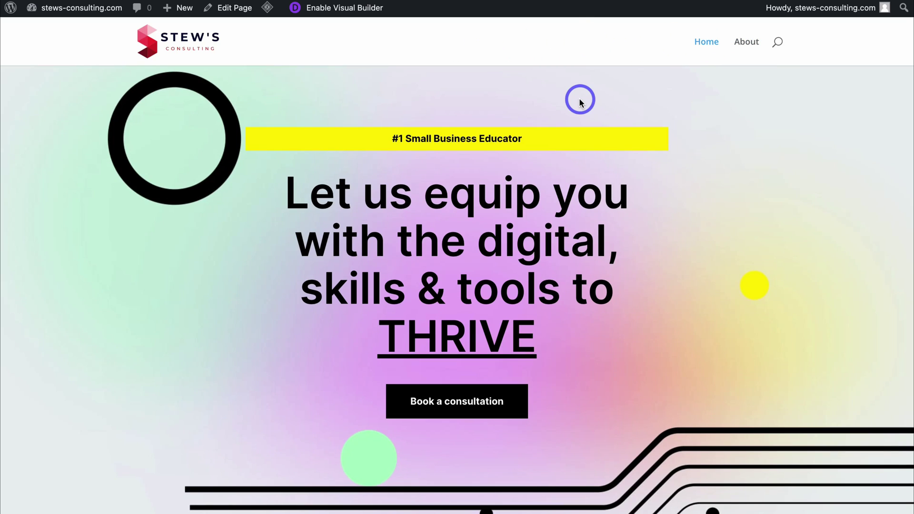